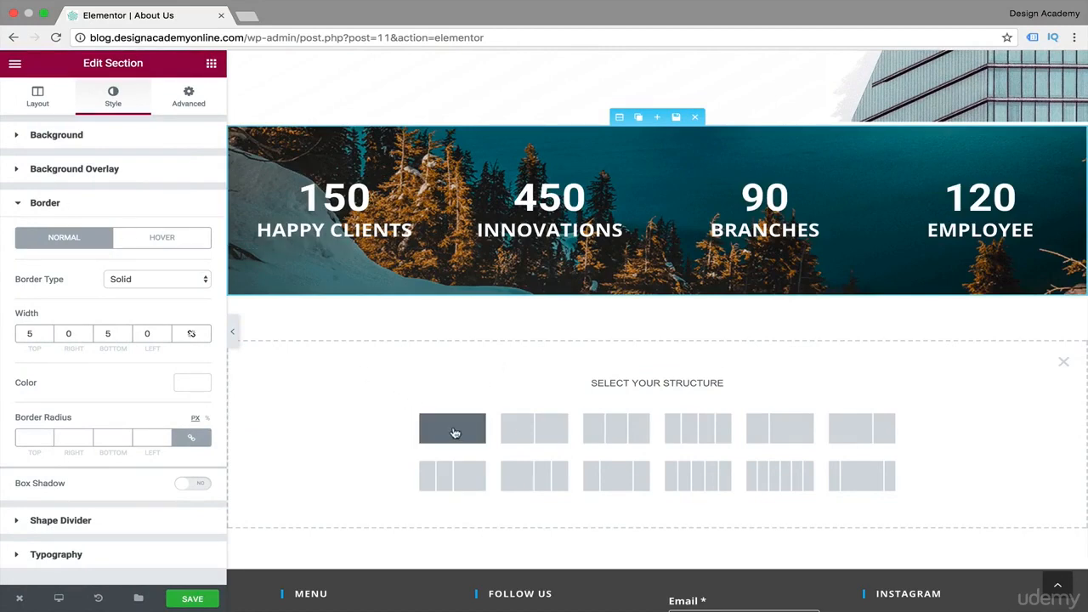
Duplicate the "Our Story" section and move the copy below the counters section.
{"action": "scroll", "coordinate": [454, 430], "scroll_direction": "up", "scroll_amount": 5}
{"action": "scroll", "coordinate": [454, 432], "scroll_direction": "up", "scroll_amount": 1}
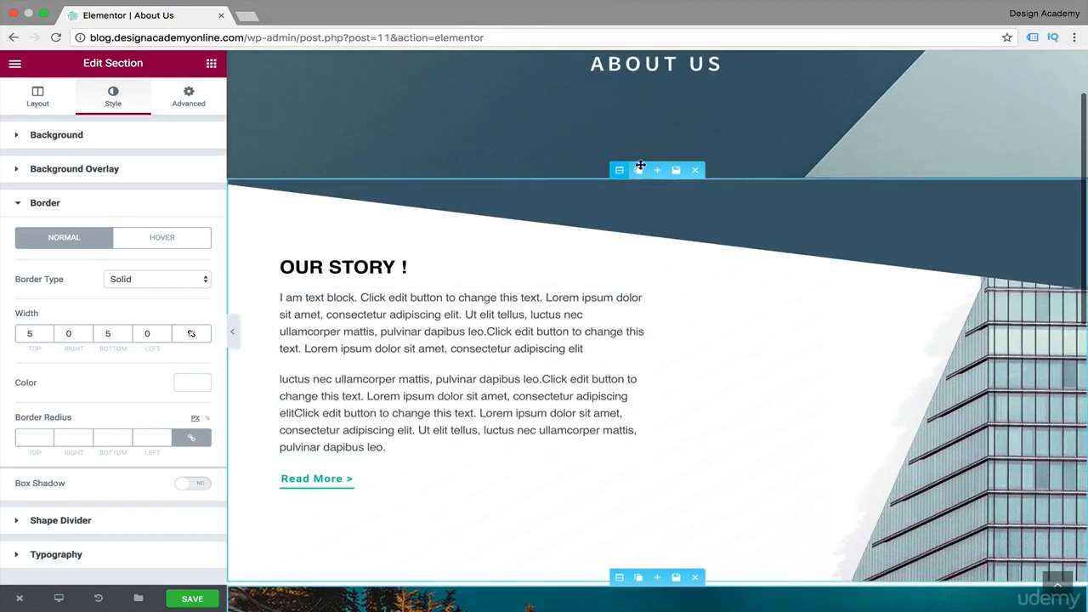
{"action": "left_click", "coordinate": [638, 171]}
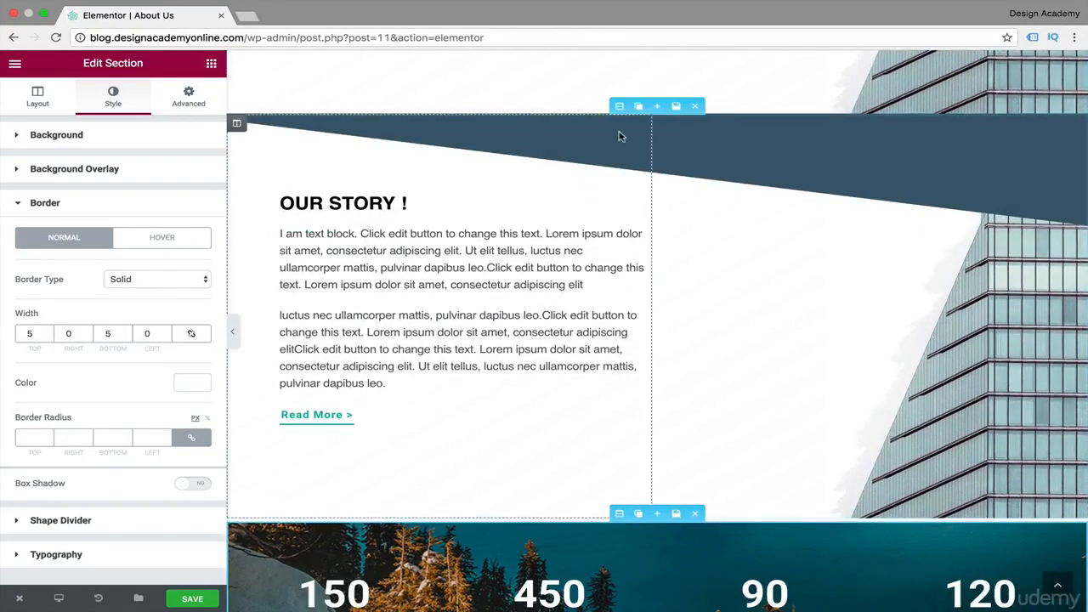
{"action": "left_click_drag", "start_coordinate": [620, 106], "coordinate": [620, 313]}
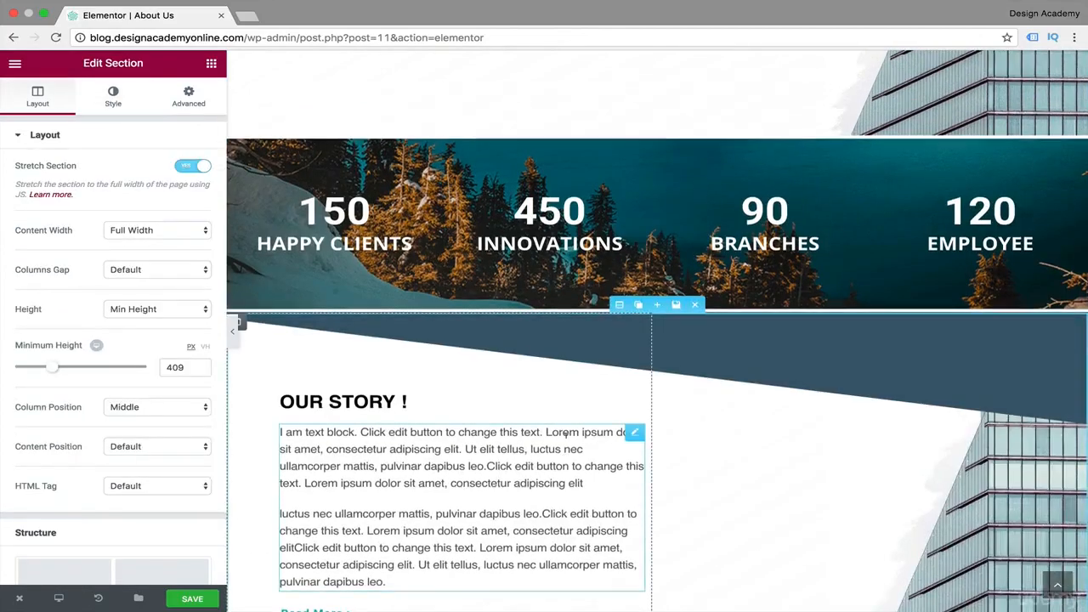
Set the top shape divider type of the copied "Our Story" section to None.
{"action": "scroll", "coordinate": [564, 439], "scroll_direction": "up", "scroll_amount": 5}
{"action": "scroll", "coordinate": [567, 441], "scroll_direction": "down", "scroll_amount": 9}
{"action": "scroll", "coordinate": [567, 442], "scroll_direction": "up", "scroll_amount": 2}
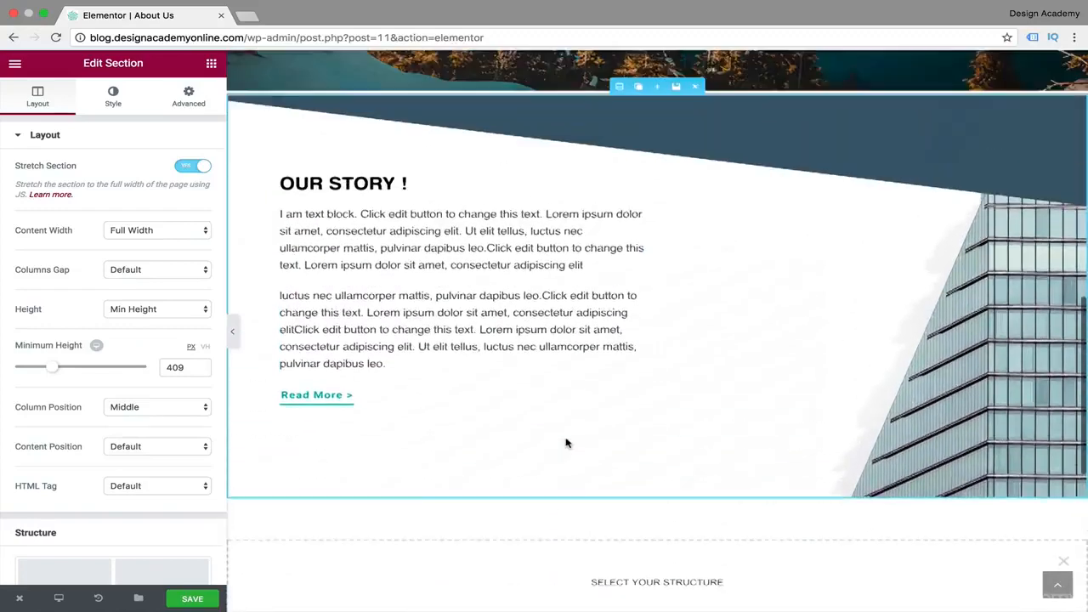
{"action": "left_click", "coordinate": [113, 96]}
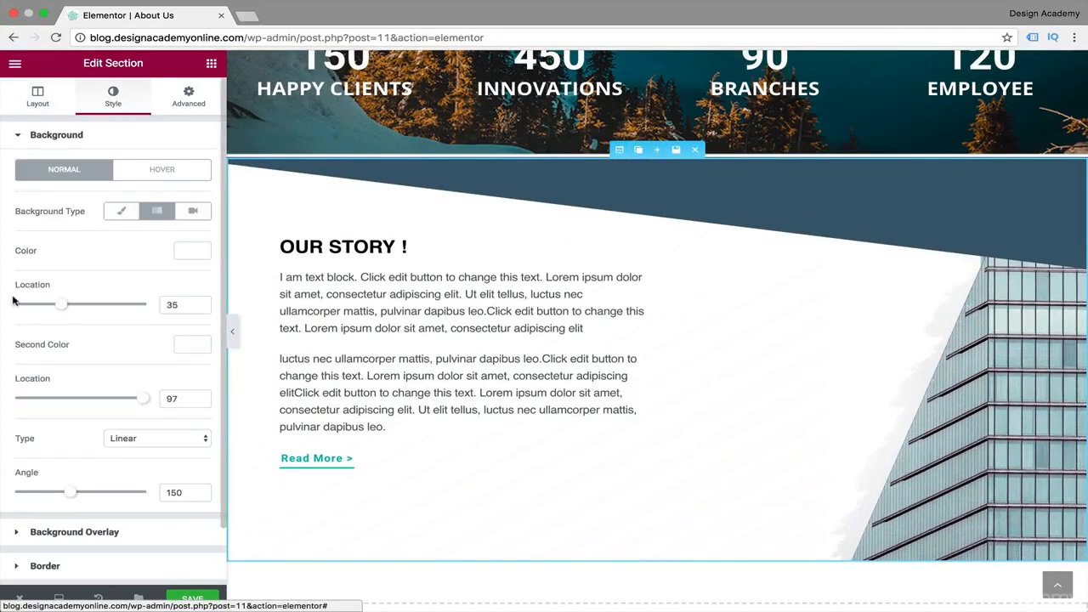
{"action": "left_click", "coordinate": [17, 138]}
{"action": "left_click", "coordinate": [21, 237]}
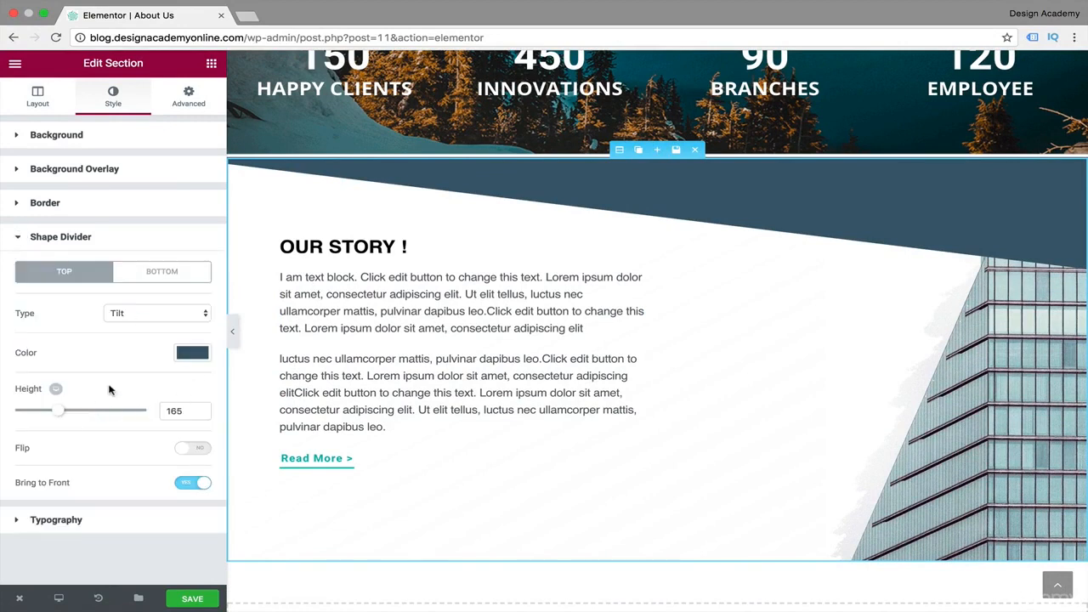
{"action": "left_click", "coordinate": [210, 317]}
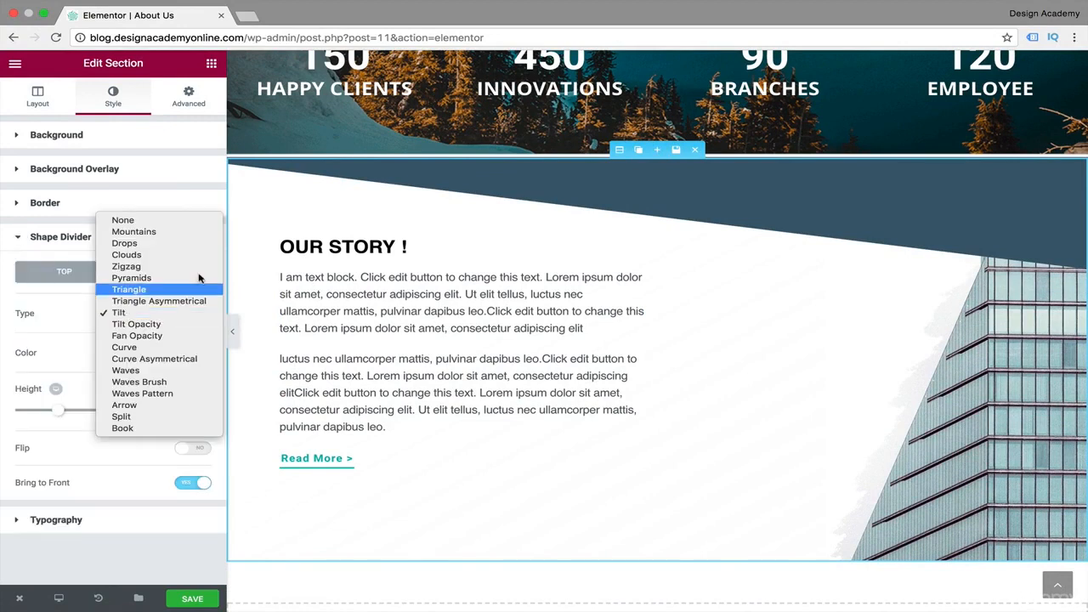
{"action": "key", "text": "Escape"}
{"action": "left_click", "coordinate": [186, 222]}
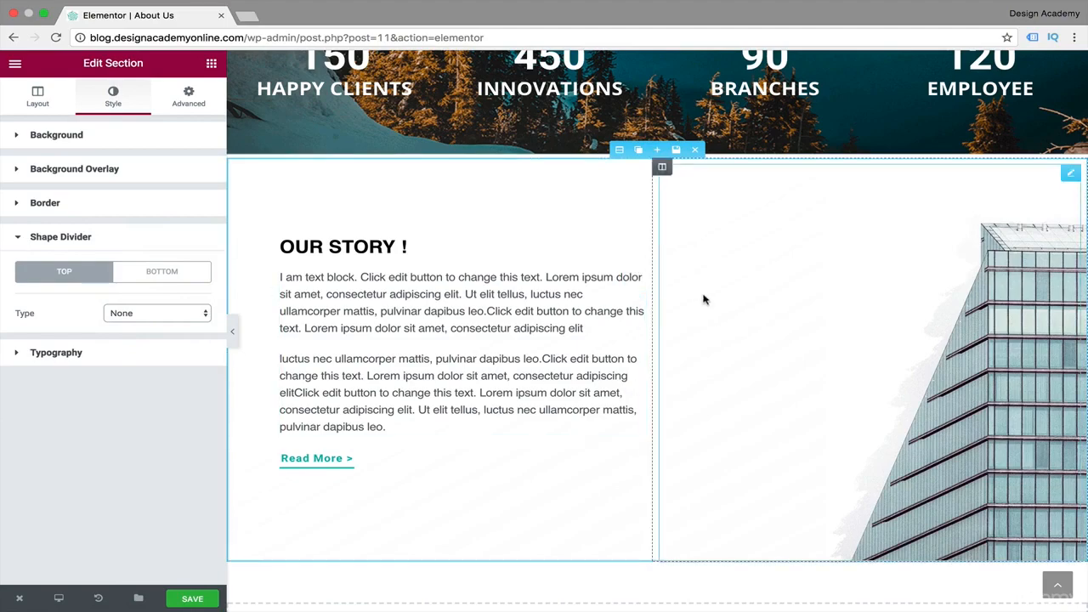
Swap the copied section's columns so the building image comes before the "Our Story" text.
{"action": "scroll", "coordinate": [704, 299], "scroll_direction": "up", "scroll_amount": 7}
{"action": "scroll", "coordinate": [705, 299], "scroll_direction": "down", "scroll_amount": 5}
{"action": "scroll", "coordinate": [704, 299], "scroll_direction": "down", "scroll_amount": 1}
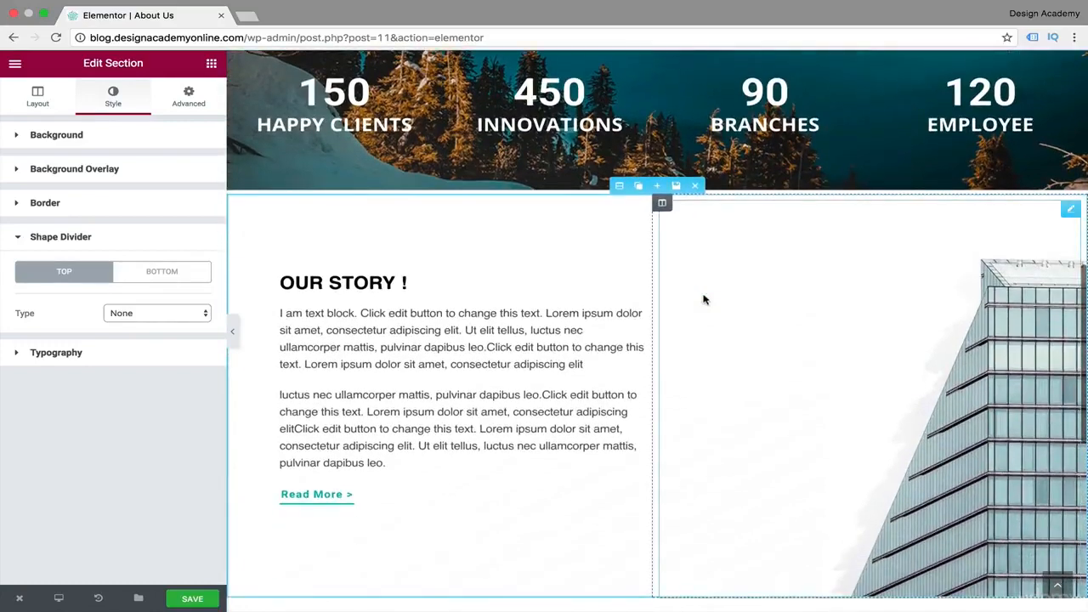
{"action": "left_click_drag", "start_coordinate": [662, 202], "coordinate": [820, 300]}
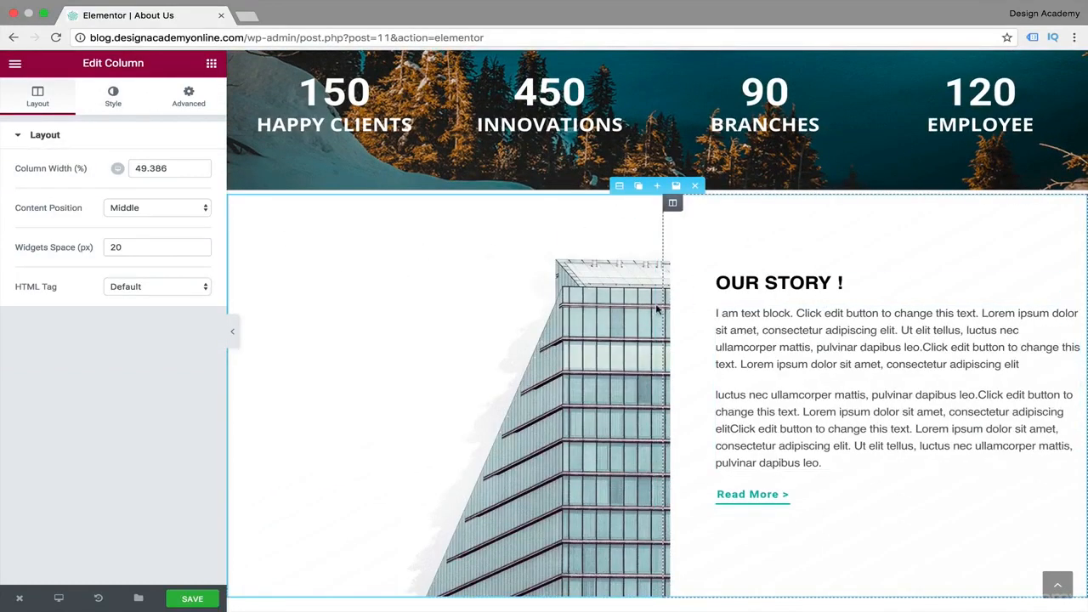
Delete the building image from the copied section and put a Progress Bar widget in the emptied column.
{"action": "left_click", "coordinate": [570, 361]}
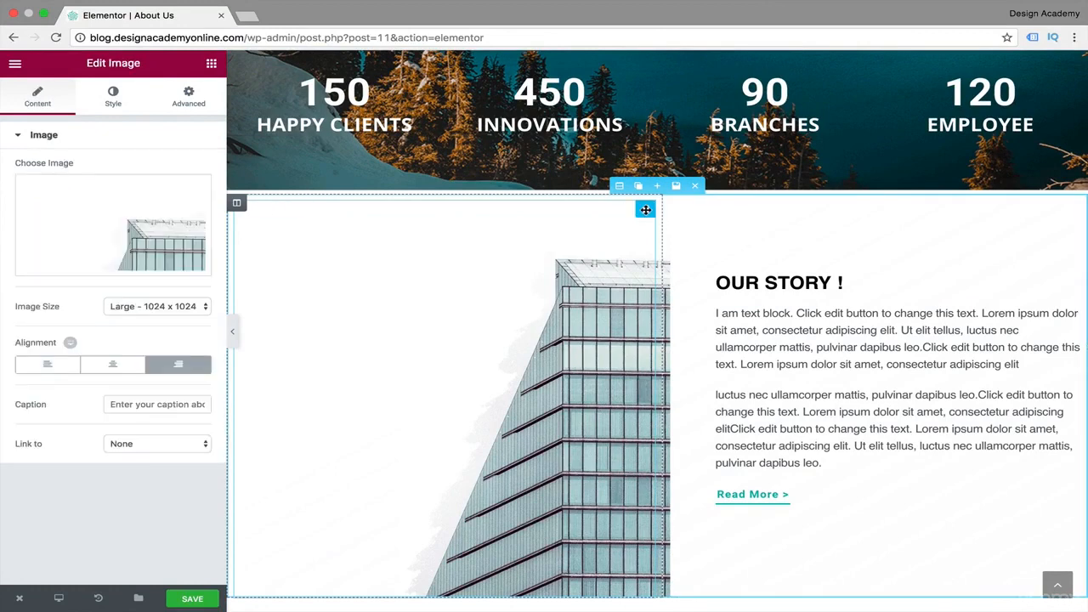
{"action": "left_click", "coordinate": [604, 211]}
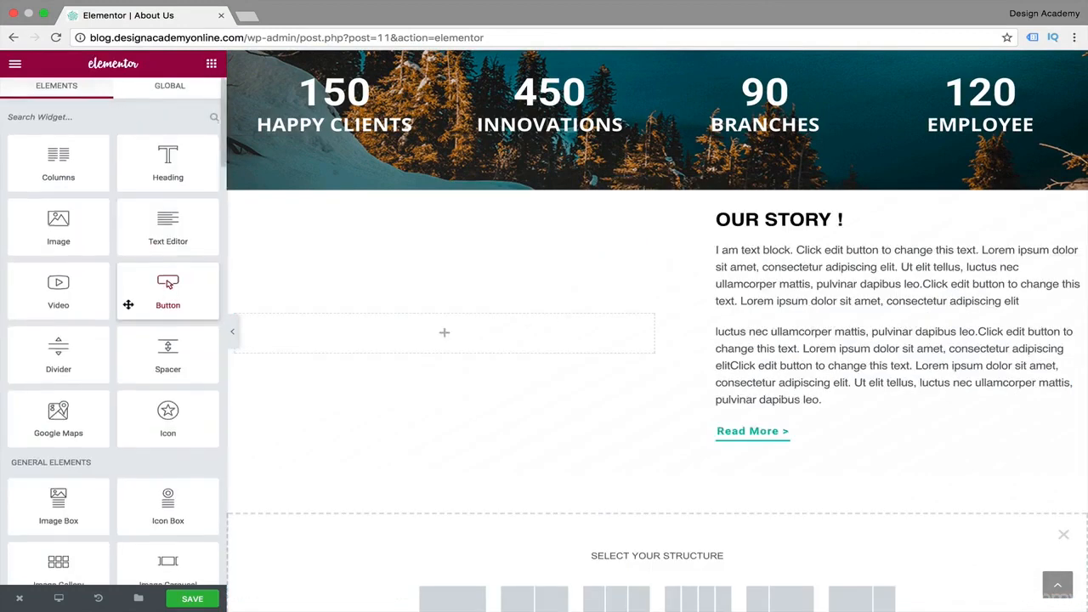
{"action": "scroll", "coordinate": [127, 304], "scroll_direction": "down", "scroll_amount": 5}
{"action": "scroll", "coordinate": [128, 304], "scroll_direction": "down", "scroll_amount": 1}
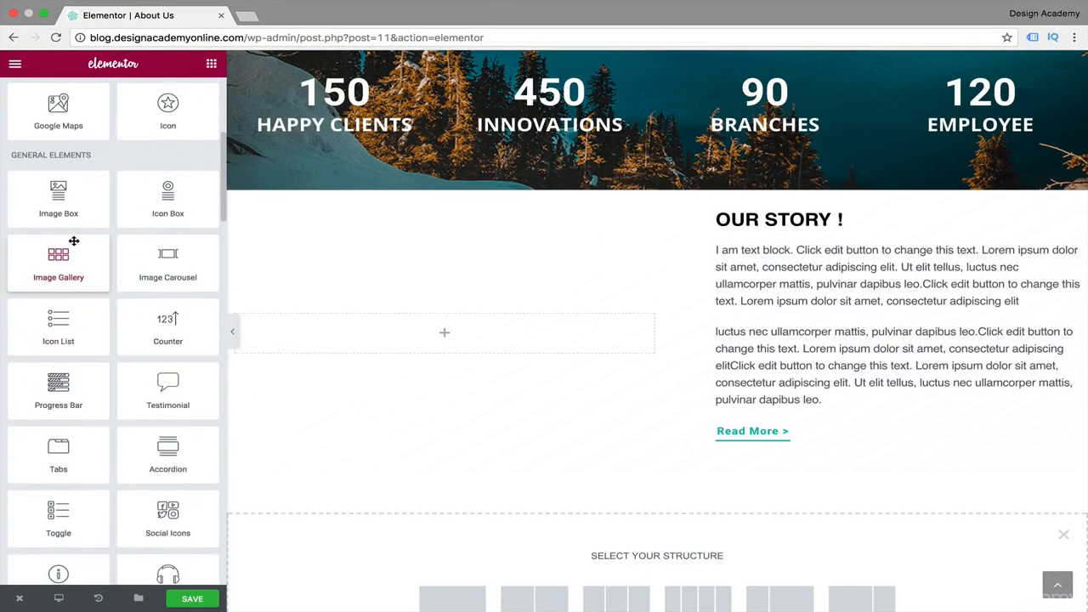
{"action": "left_click_drag", "start_coordinate": [58, 387], "coordinate": [449, 345]}
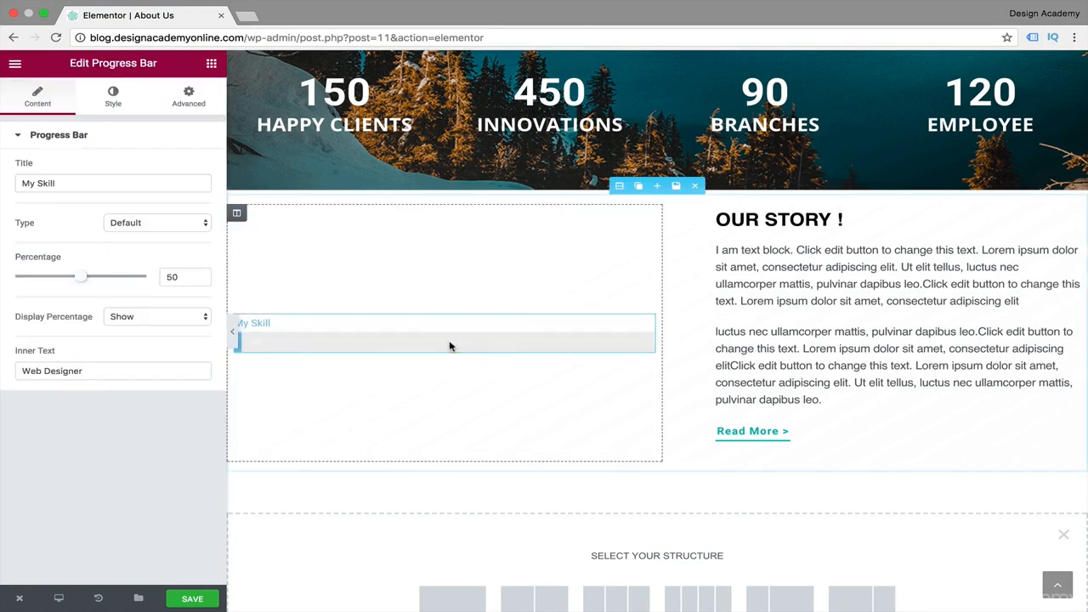
Title the progress bar "Our Skill" and set its percentage to 90.
{"action": "scroll", "coordinate": [610, 435], "scroll_direction": "up", "scroll_amount": 1}
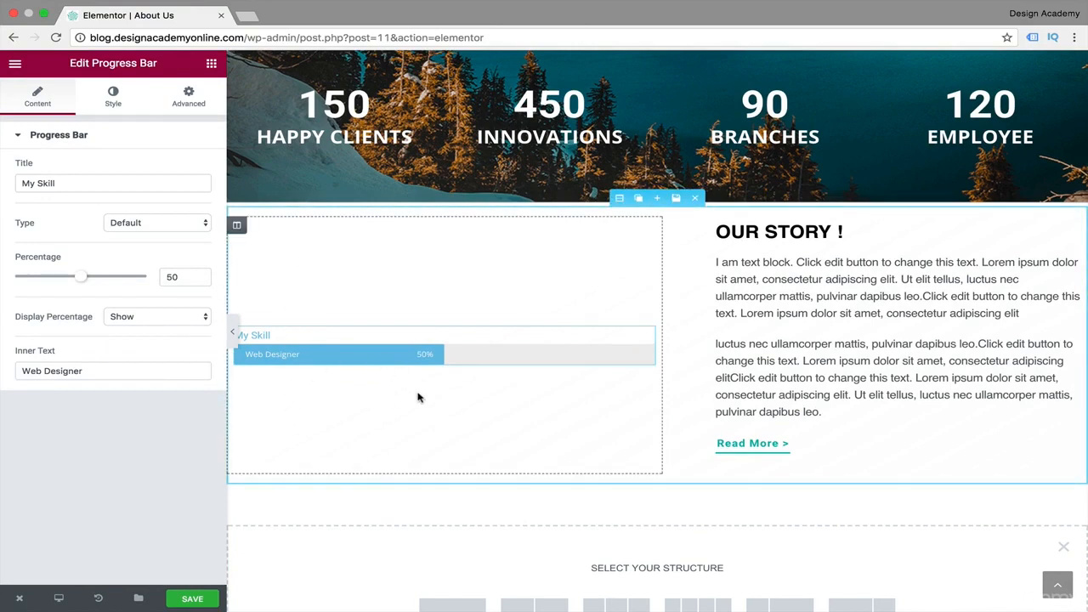
{"action": "scroll", "coordinate": [417, 397], "scroll_direction": "down", "scroll_amount": 2}
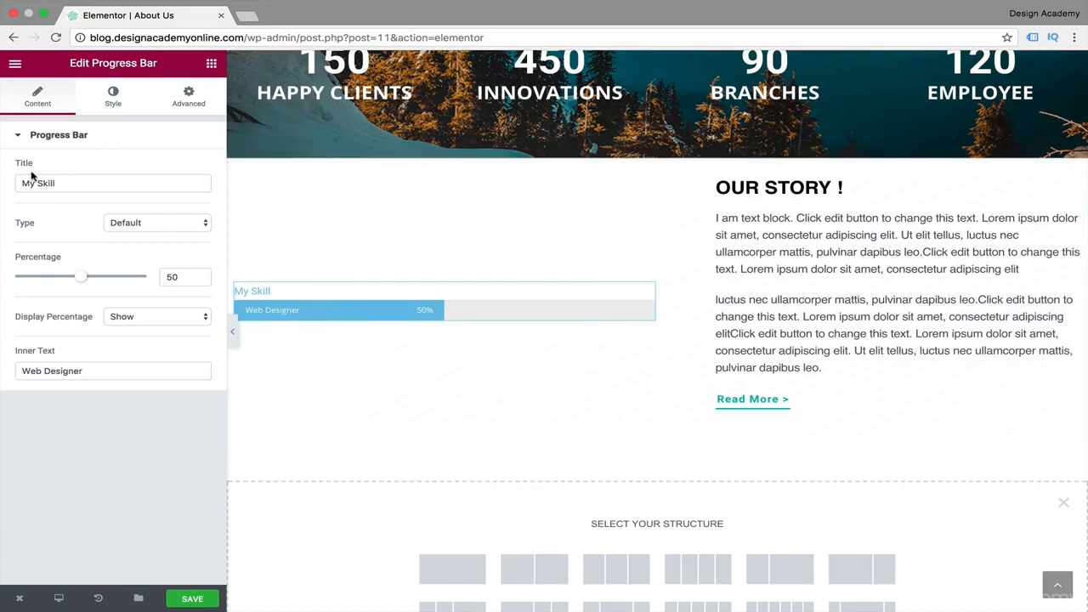
{"action": "left_click_drag", "start_coordinate": [32, 181], "coordinate": [2, 191]}
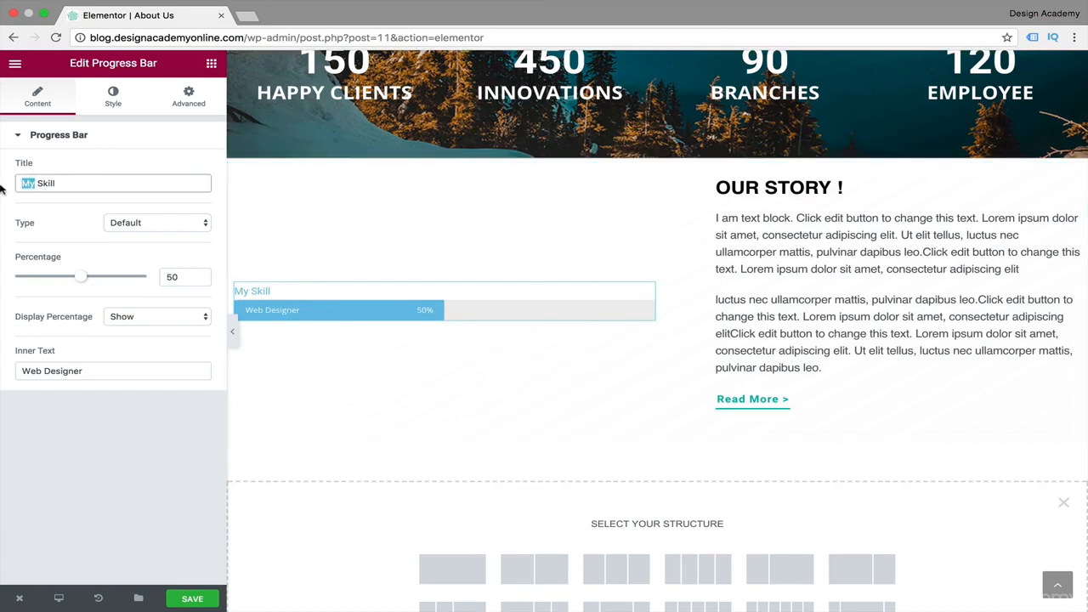
{"action": "type", "text": "Our"}
{"action": "left_click_drag", "start_coordinate": [95, 279], "coordinate": [136, 278]}
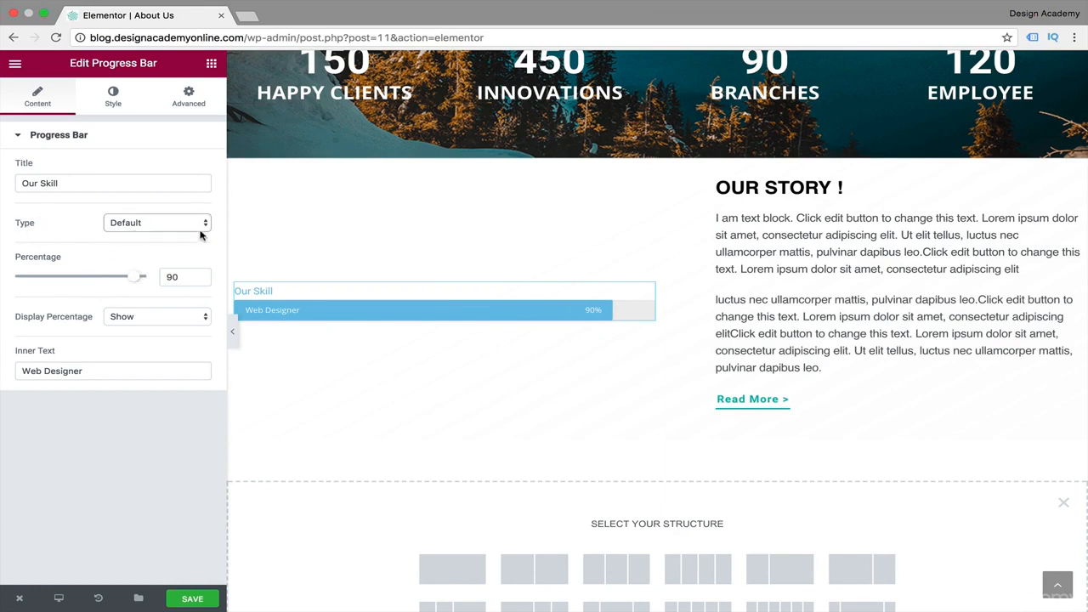
Try the Info, Success and Warning types on the progress bar and return it to Default.
{"action": "left_click", "coordinate": [204, 226]}
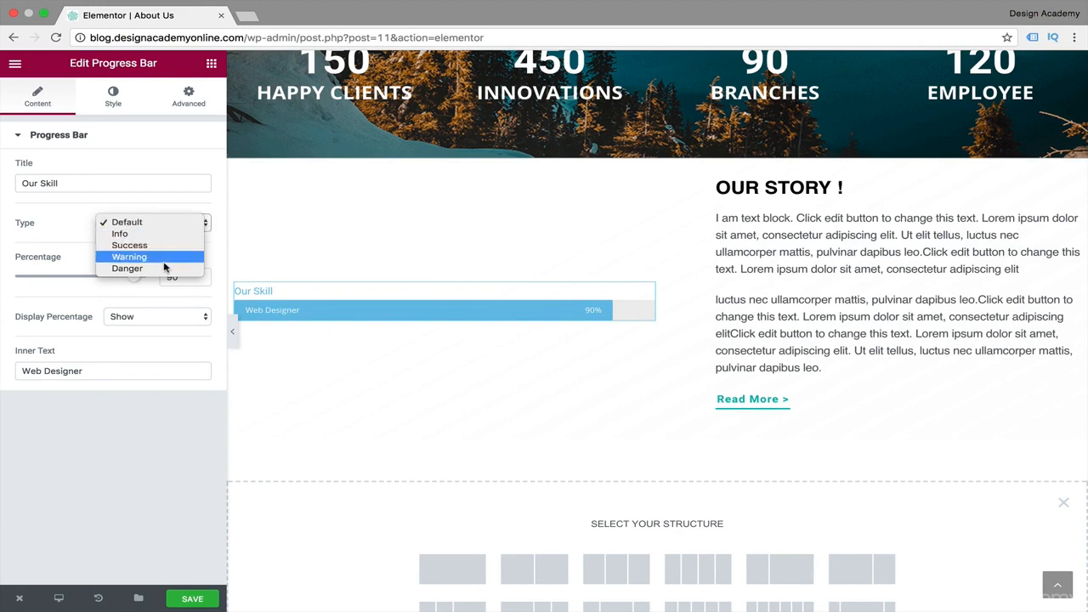
{"action": "left_click", "coordinate": [202, 231]}
{"action": "left_click", "coordinate": [209, 224]}
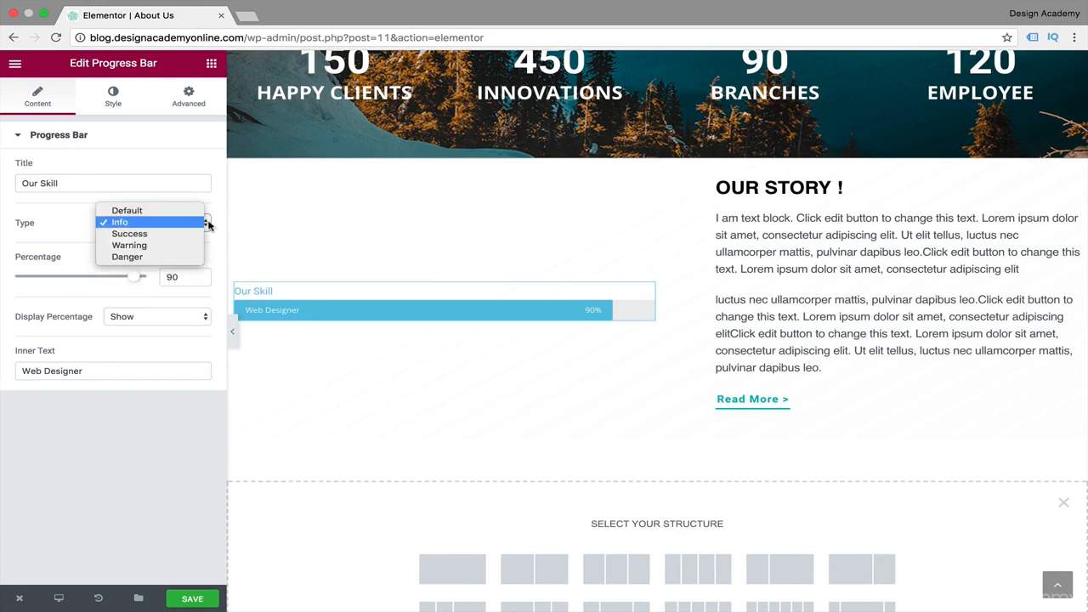
{"action": "left_click", "coordinate": [158, 237]}
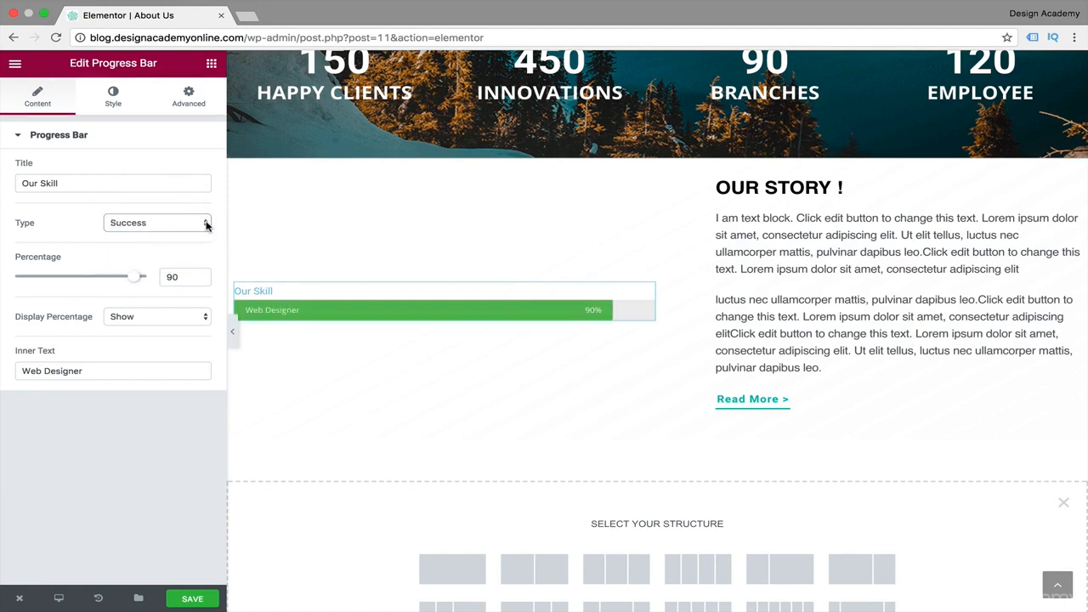
{"action": "left_click", "coordinate": [206, 224]}
{"action": "left_click", "coordinate": [194, 233]}
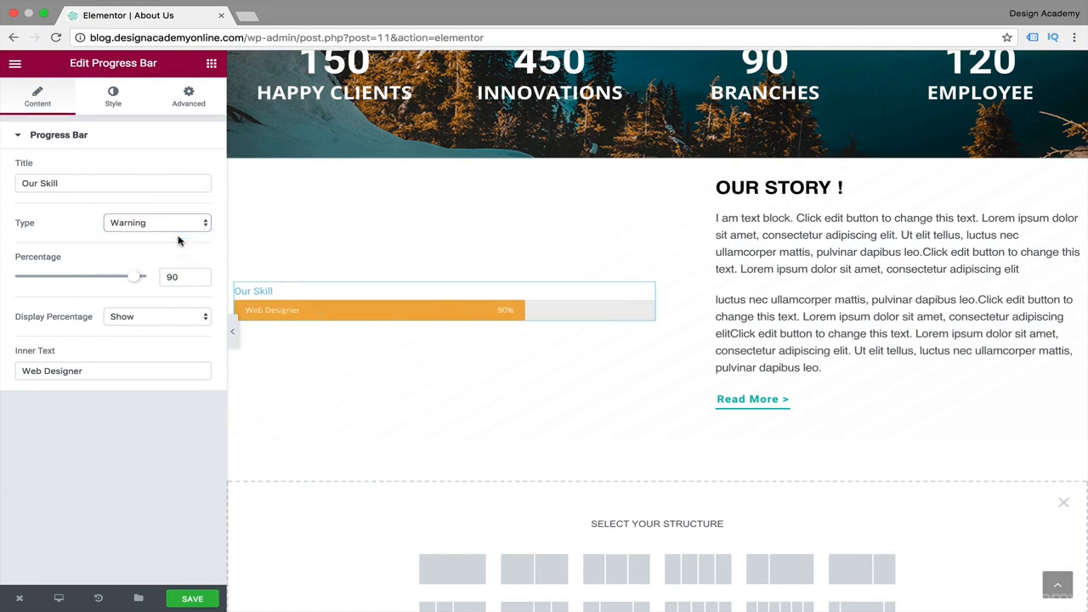
{"action": "left_click", "coordinate": [206, 224]}
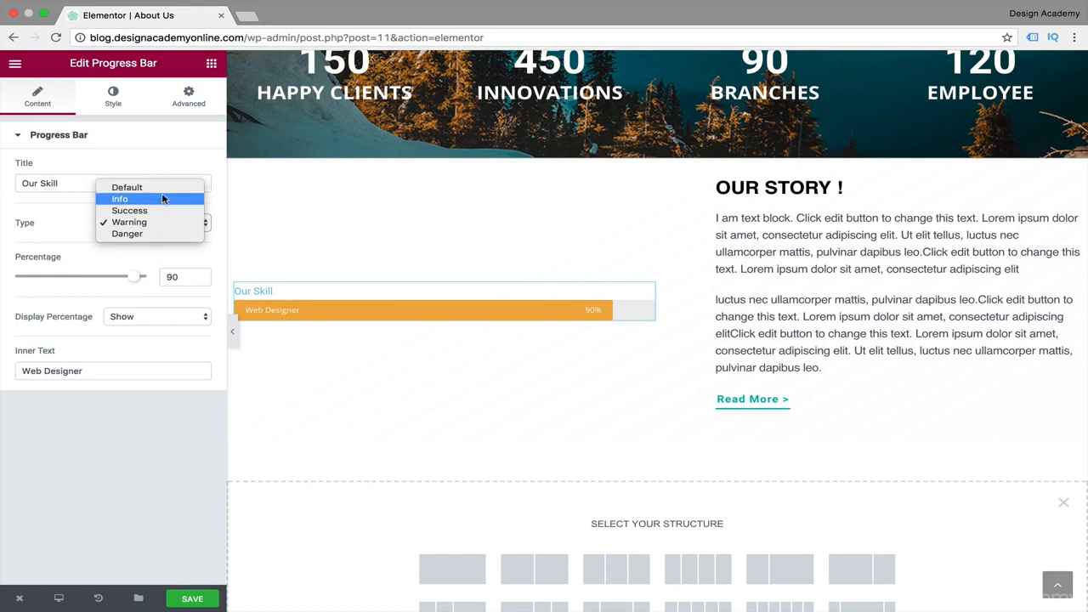
{"action": "left_click", "coordinate": [125, 187]}
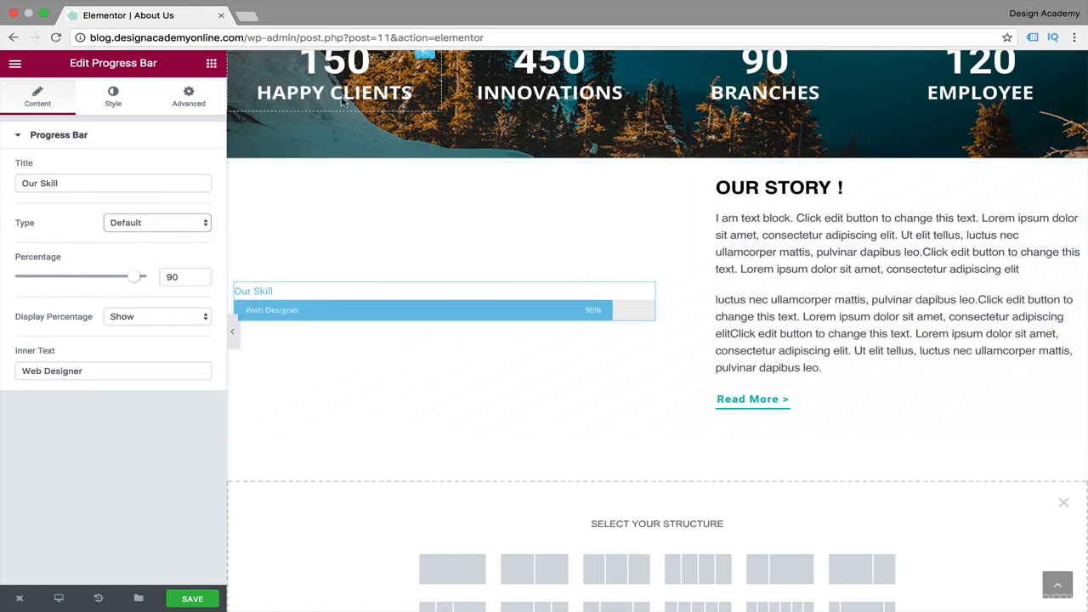
Hide the percentage display on the progress bar and show it again.
{"action": "left_click", "coordinate": [204, 318]}
{"action": "left_click", "coordinate": [189, 330]}
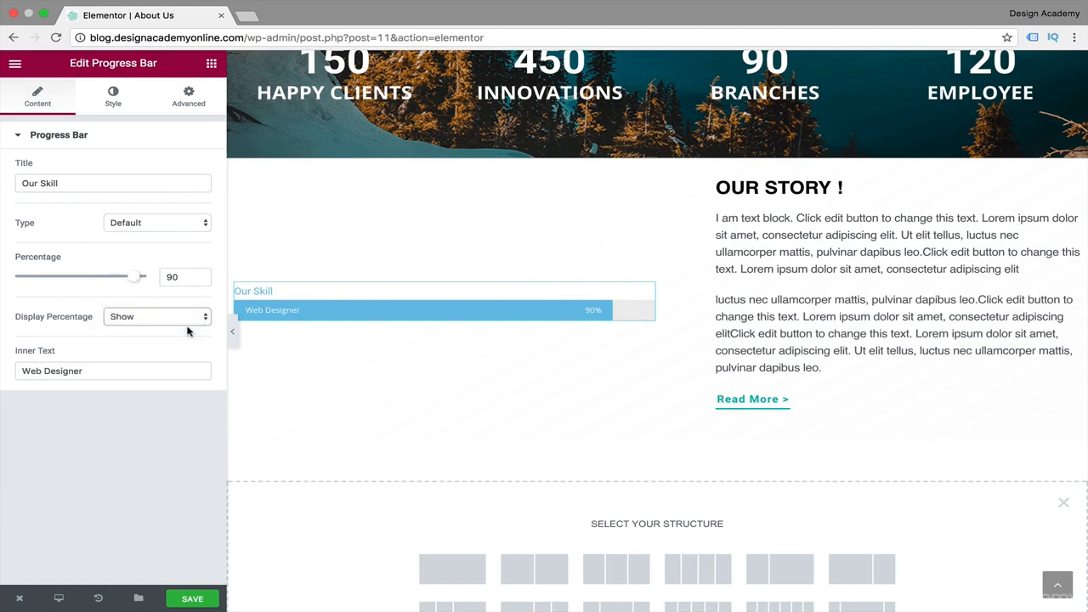
{"action": "left_click", "coordinate": [196, 316]}
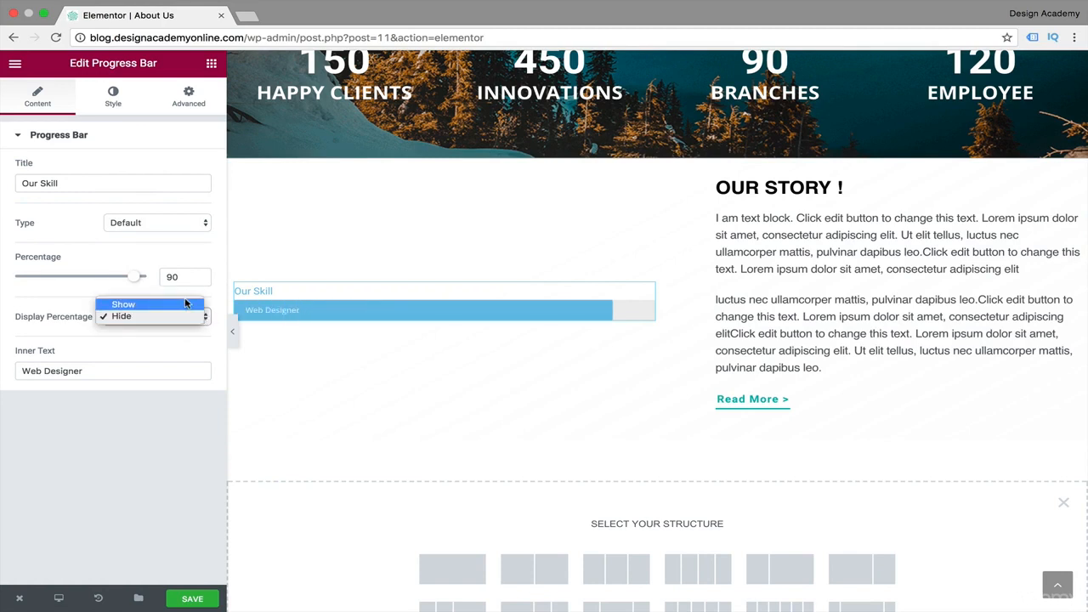
{"action": "left_click", "coordinate": [170, 304]}
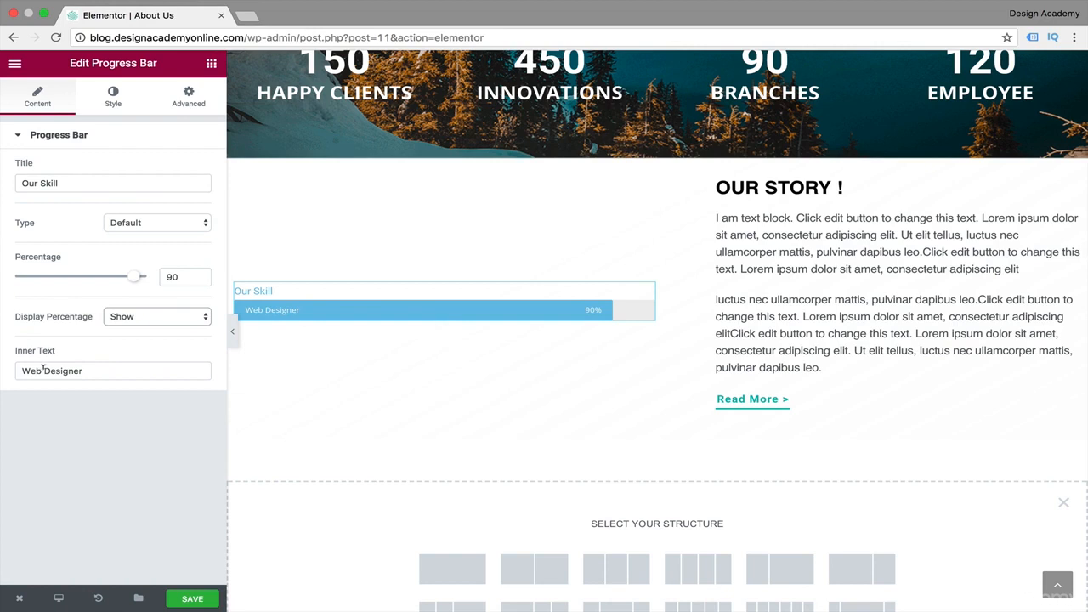
Replace the progress bar's inner text with "Marketing".
{"action": "left_click_drag", "start_coordinate": [83, 370], "coordinate": [12, 371]}
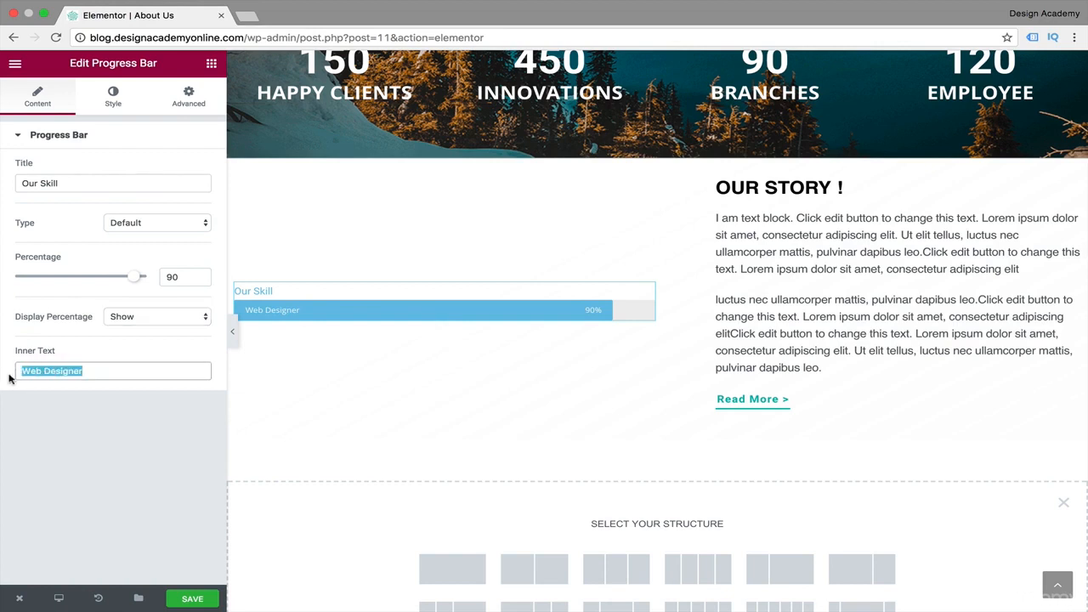
{"action": "type", "text": "Marketing"}
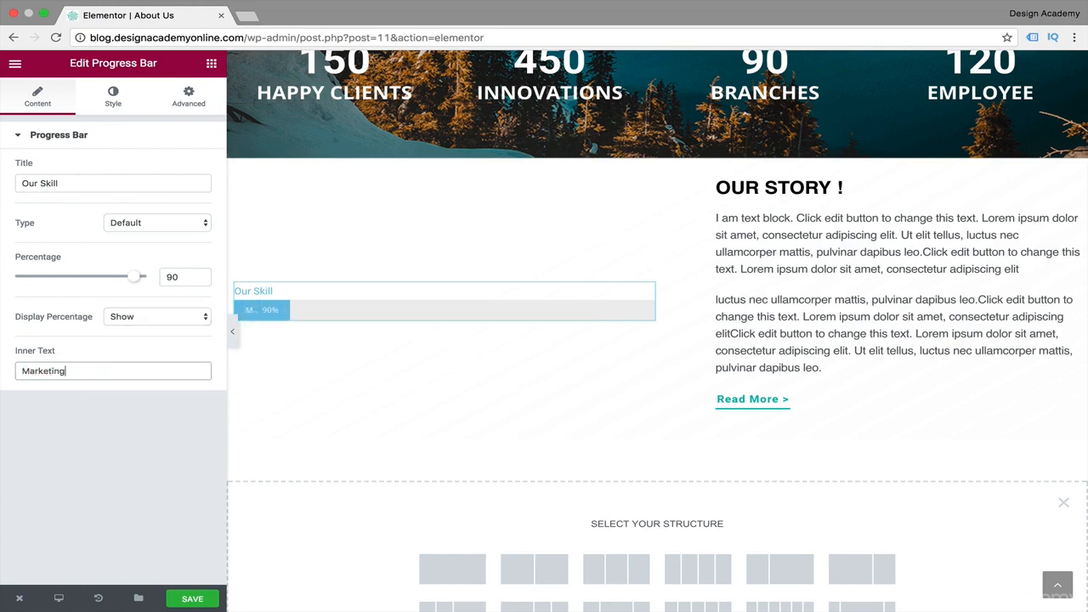
Try #4b6671 as the progress bar's fill color and settle on the teal preset swatch.
{"action": "left_click", "coordinate": [119, 99]}
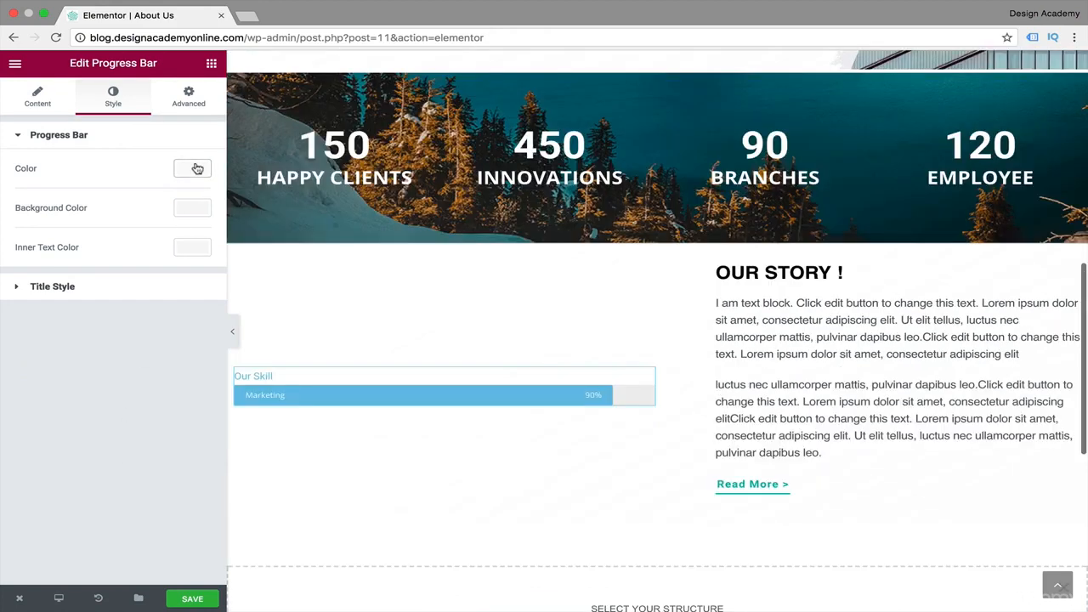
{"action": "left_click", "coordinate": [195, 173]}
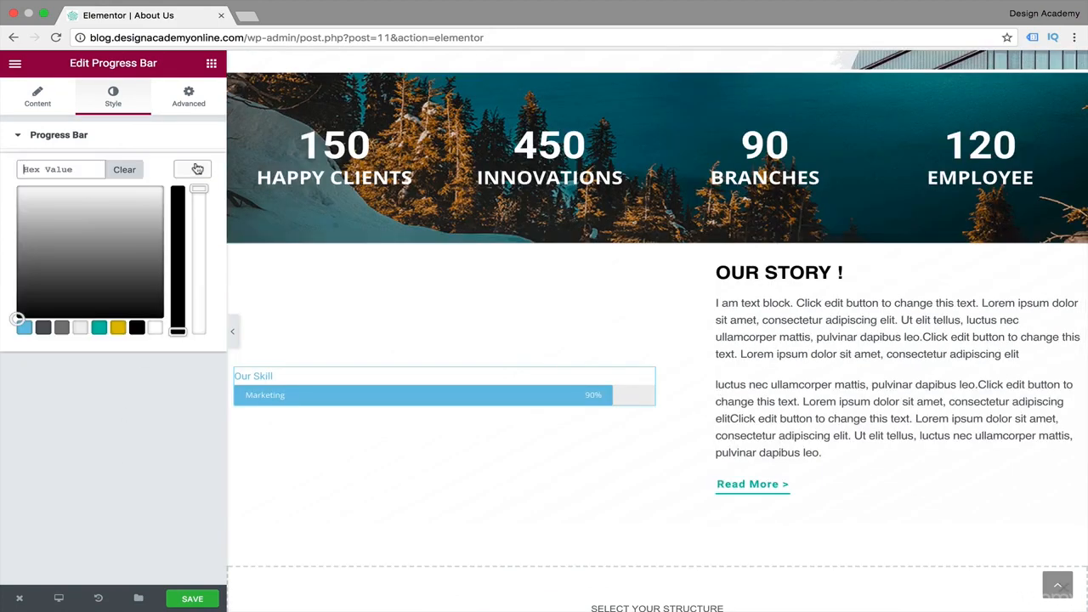
{"action": "left_click", "coordinate": [75, 167]}
{"action": "type", "text": "#4b6671"}
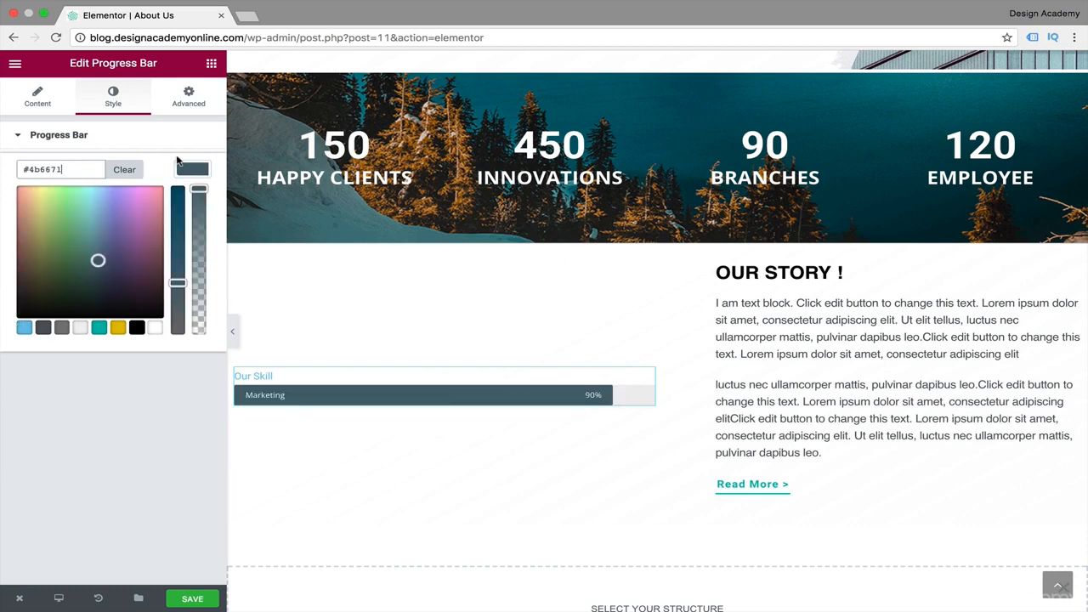
{"action": "left_click", "coordinate": [98, 328]}
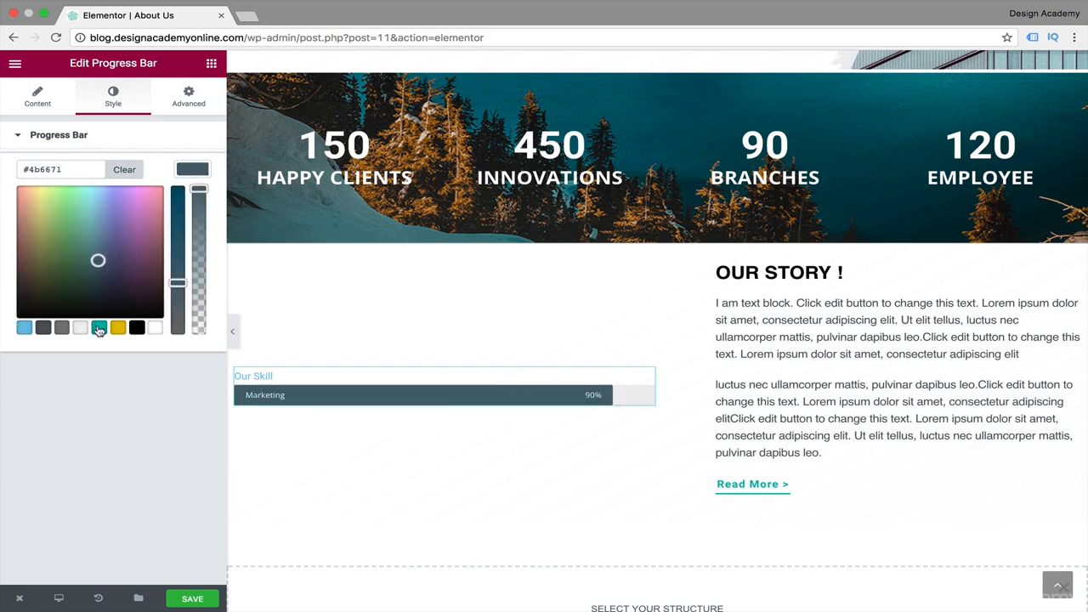
{"action": "left_click", "coordinate": [59, 422]}
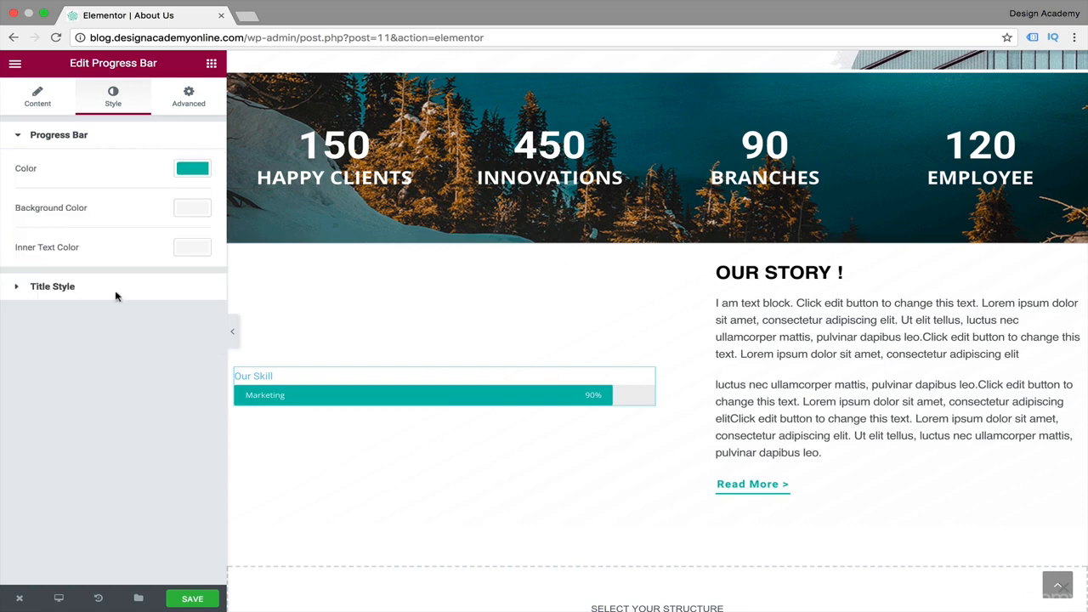
Set the progress bar's background color to the yellow preset swatch.
{"action": "left_click", "coordinate": [190, 209]}
{"action": "left_click", "coordinate": [118, 367]}
{"action": "left_click", "coordinate": [90, 429]}
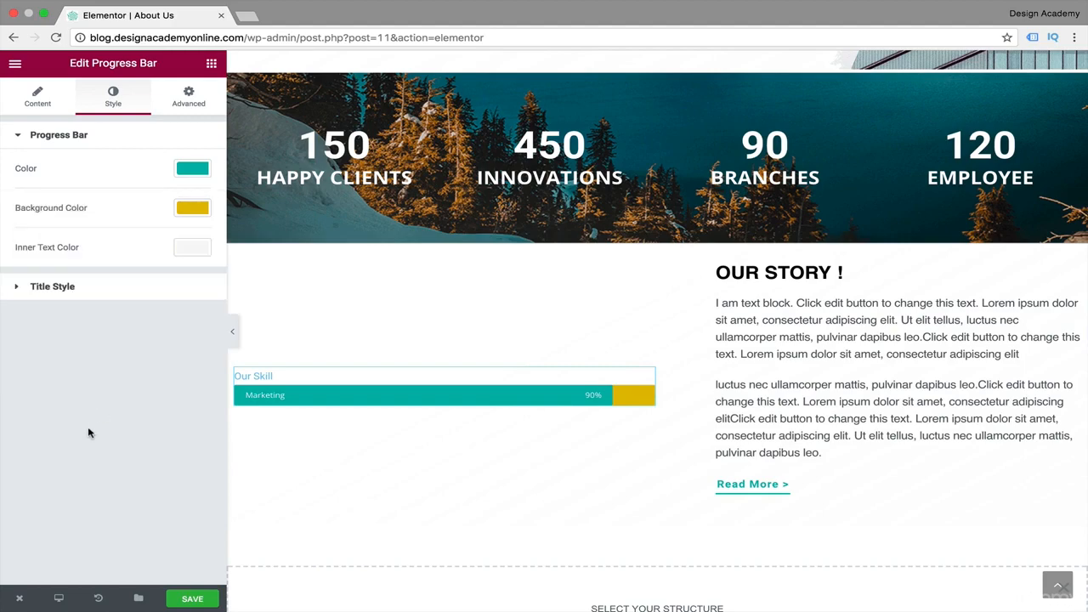
Set the progress bar title's text color to the teal preset swatch (#10b5ac).
{"action": "scroll", "coordinate": [255, 257], "scroll_direction": "up", "scroll_amount": 5}
{"action": "scroll", "coordinate": [258, 256], "scroll_direction": "down", "scroll_amount": 5}
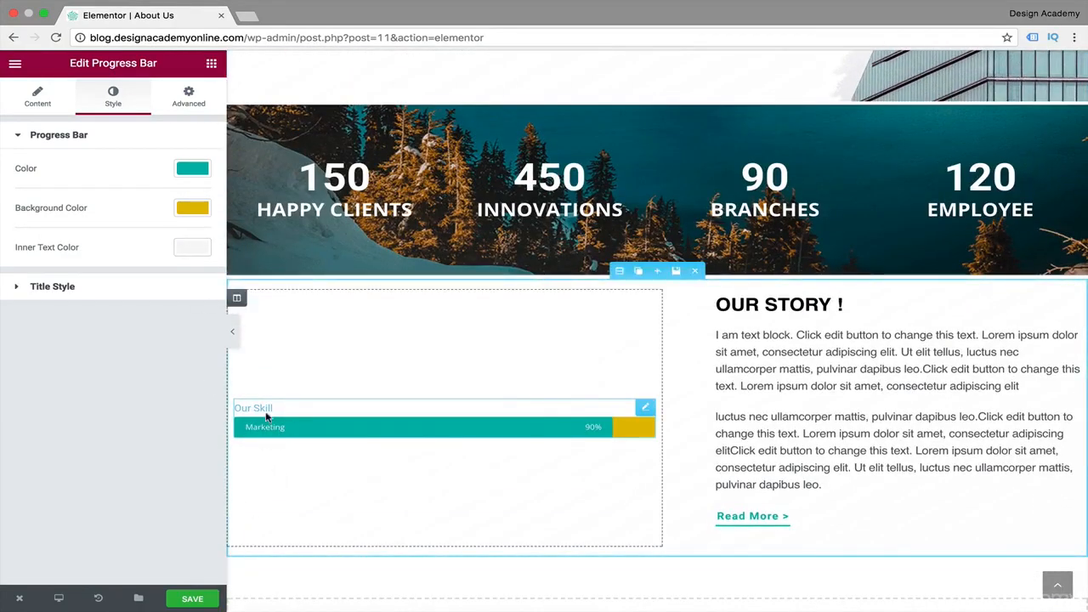
{"action": "left_click", "coordinate": [18, 290]}
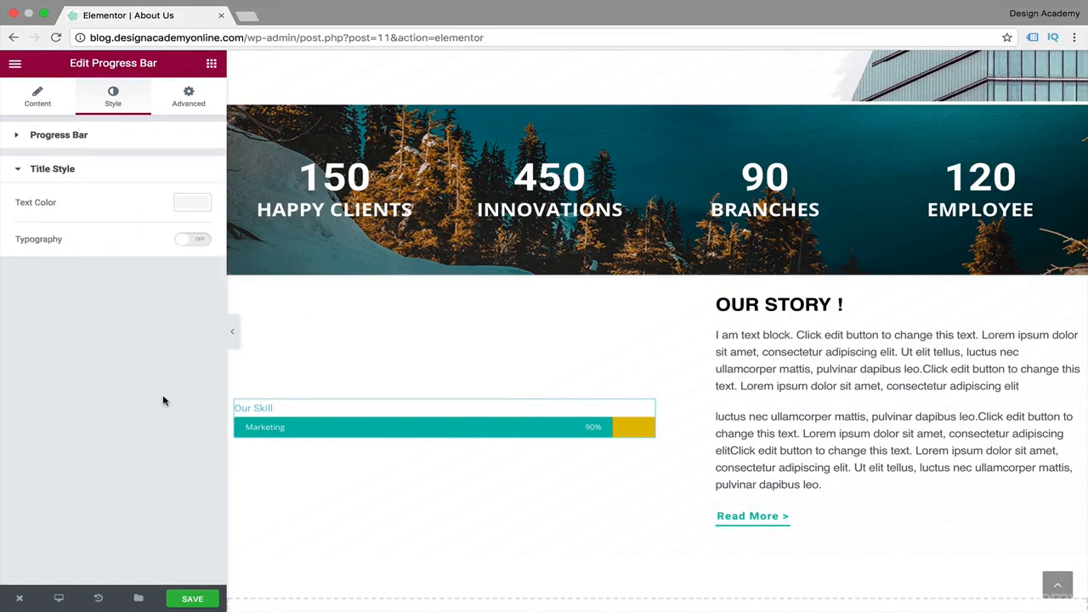
{"action": "left_click", "coordinate": [194, 205]}
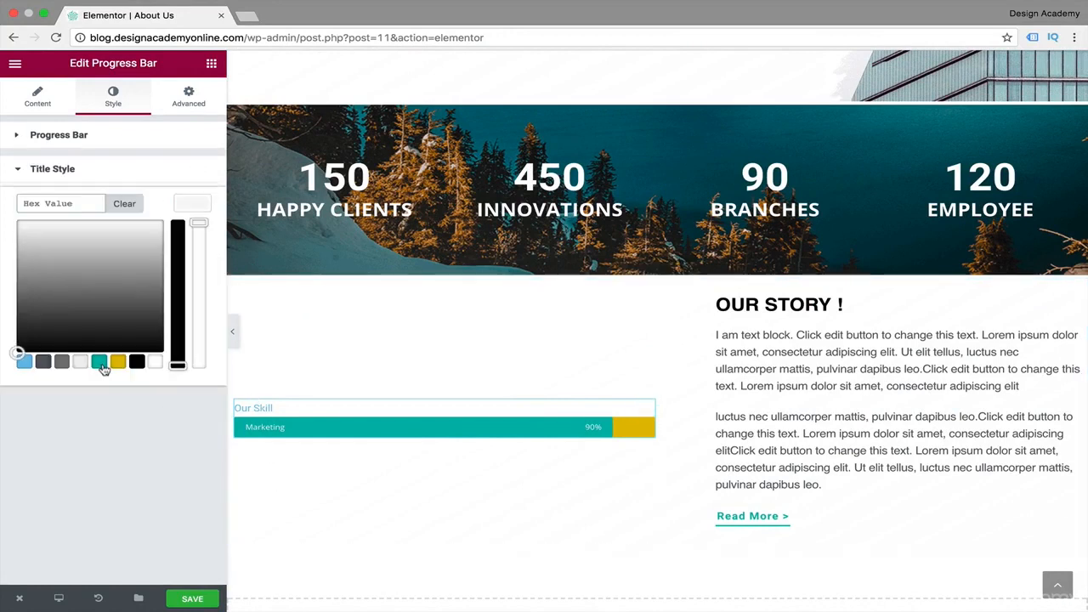
{"action": "left_click", "coordinate": [100, 362]}
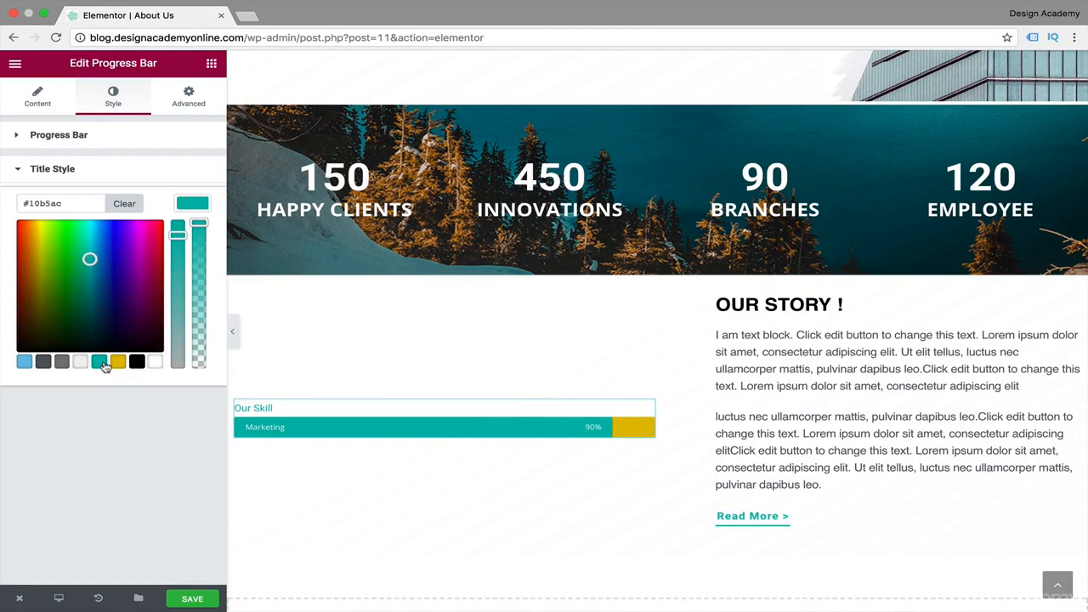
{"action": "left_click", "coordinate": [188, 207]}
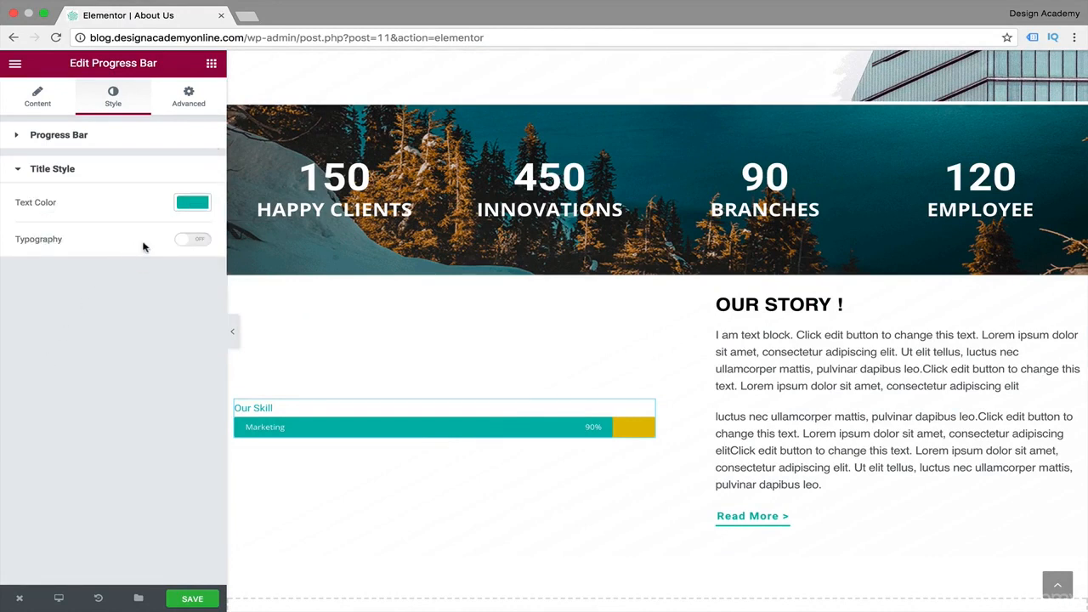
Enable custom typography for the progress bar title and set its letter spacing to 1.8.
{"action": "left_click", "coordinate": [182, 240]}
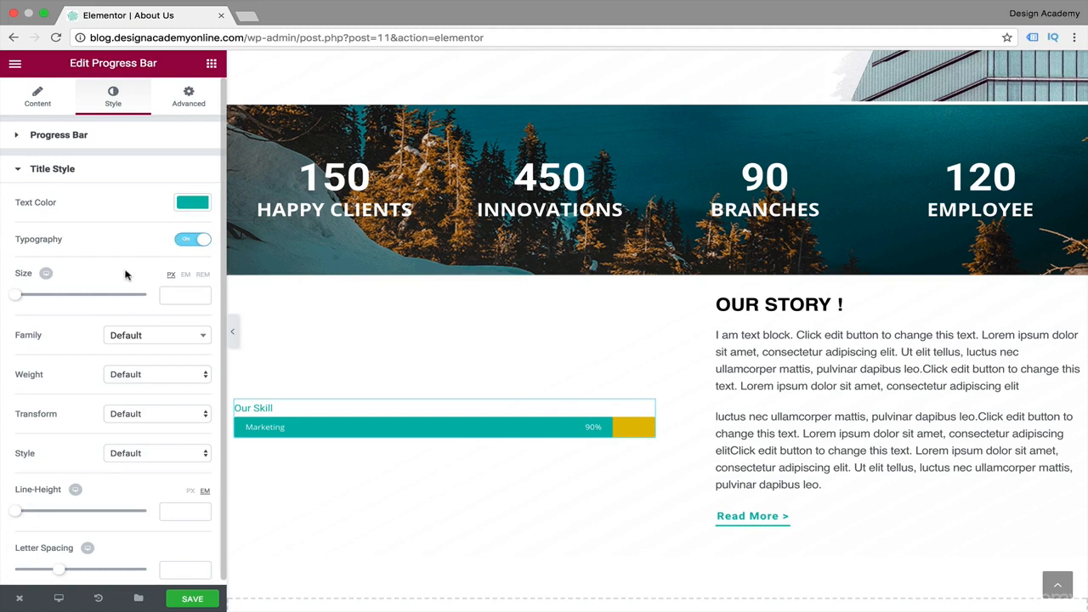
{"action": "scroll", "coordinate": [125, 275], "scroll_direction": "down", "scroll_amount": 1}
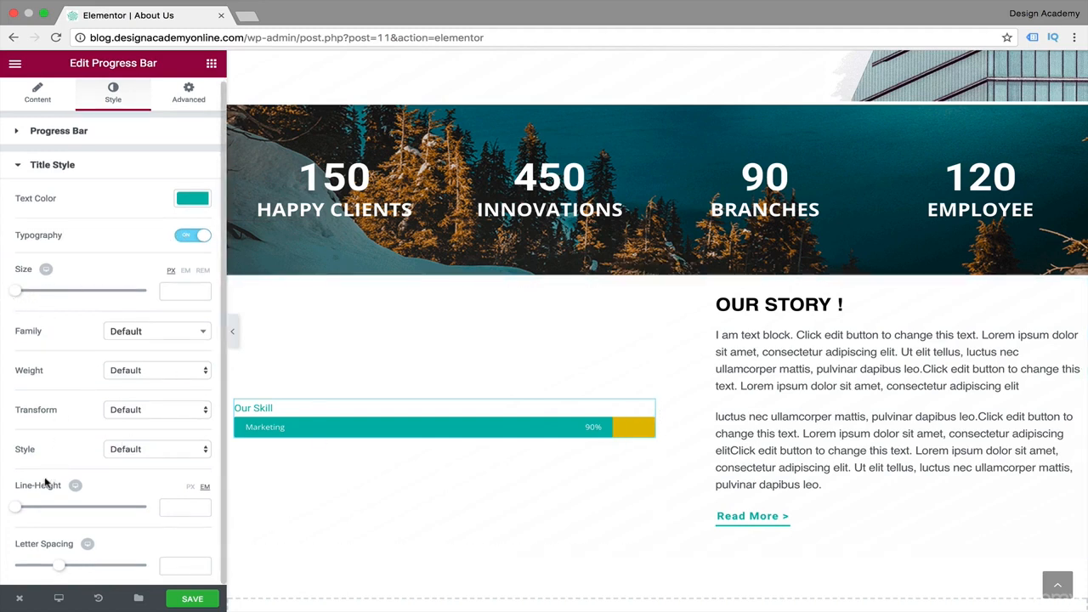
{"action": "left_click_drag", "start_coordinate": [62, 561], "coordinate": [76, 565]}
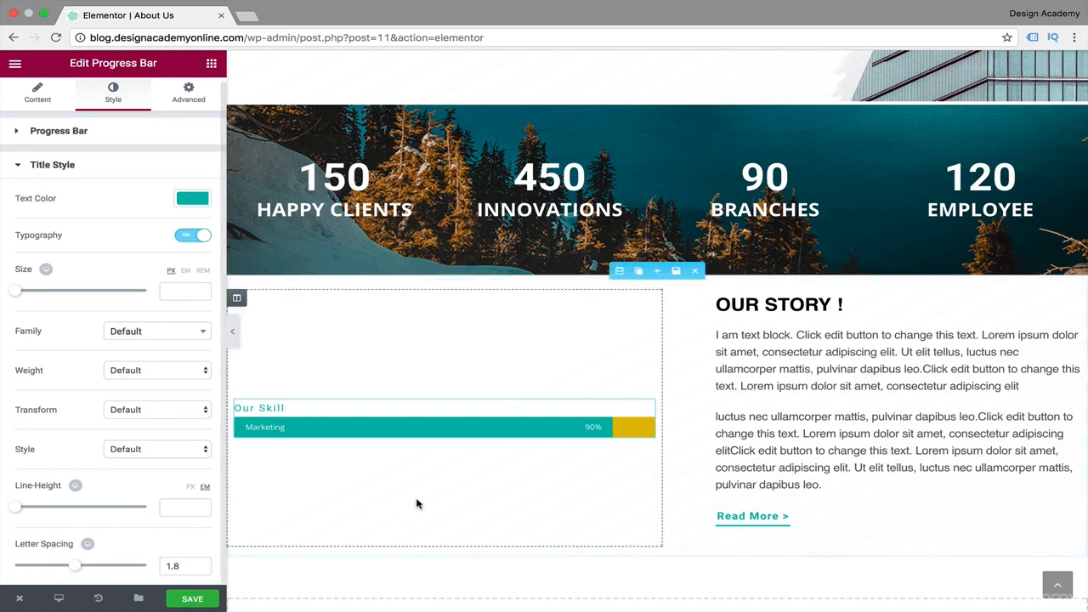
Duplicate the "Our Skill" progress bar three times to get a stack of four bars.
{"action": "left_click", "coordinate": [513, 428]}
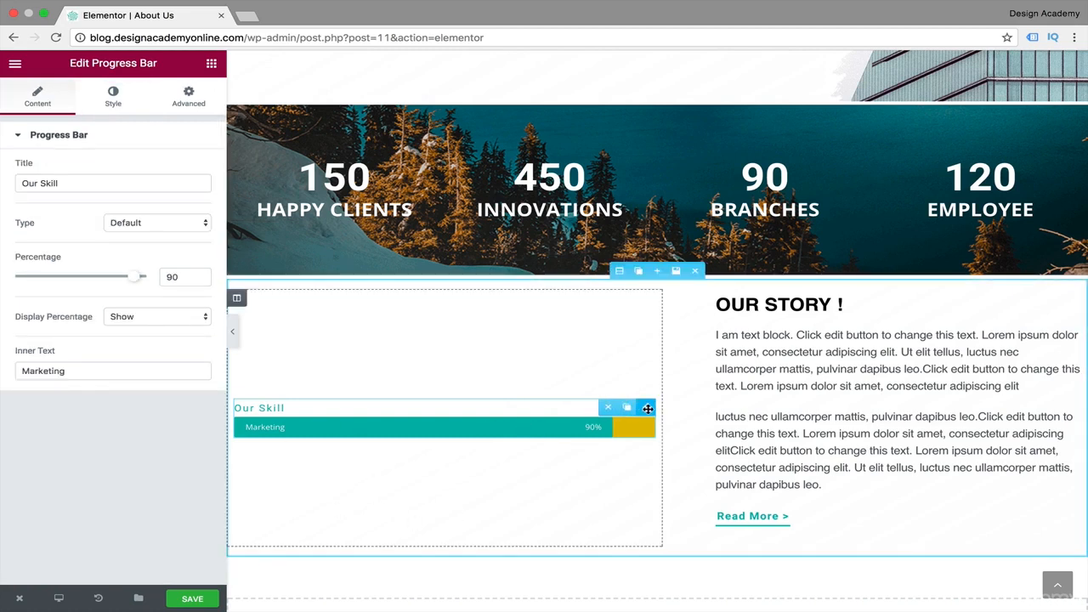
{"action": "left_click", "coordinate": [627, 409]}
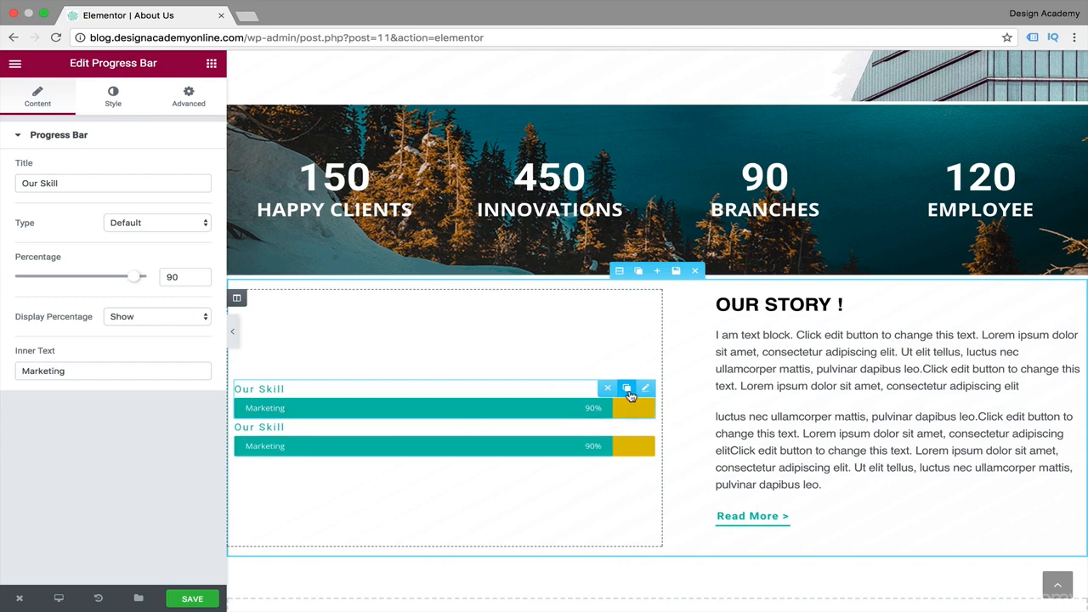
{"action": "left_click", "coordinate": [627, 390]}
{"action": "left_click", "coordinate": [627, 370]}
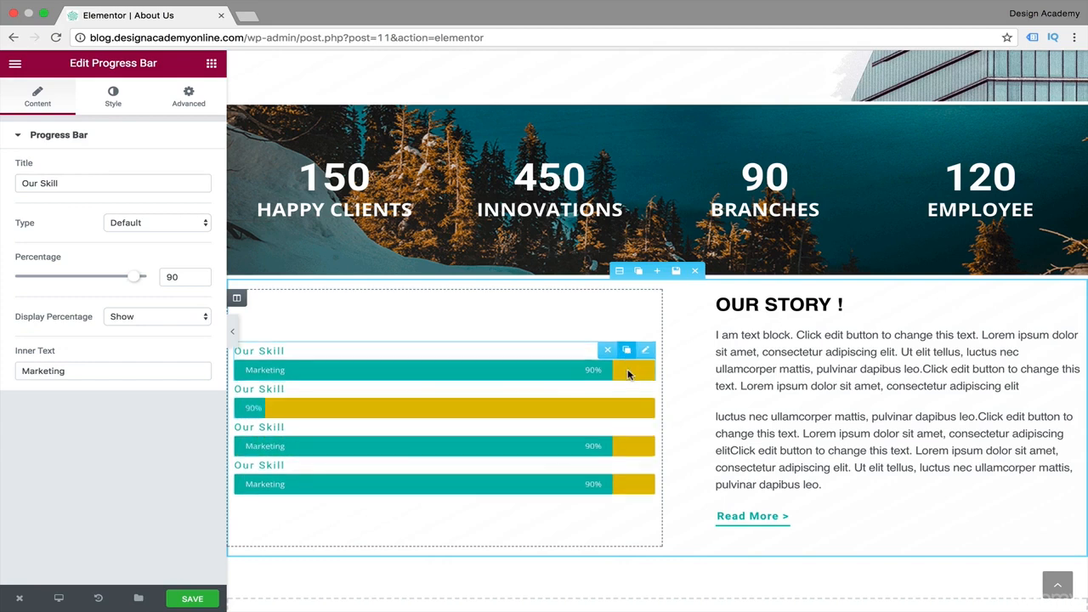
Set the second progress bar to 74 percent, the third to 82 percent and the fourth to 59 percent.
{"action": "left_click", "coordinate": [497, 400]}
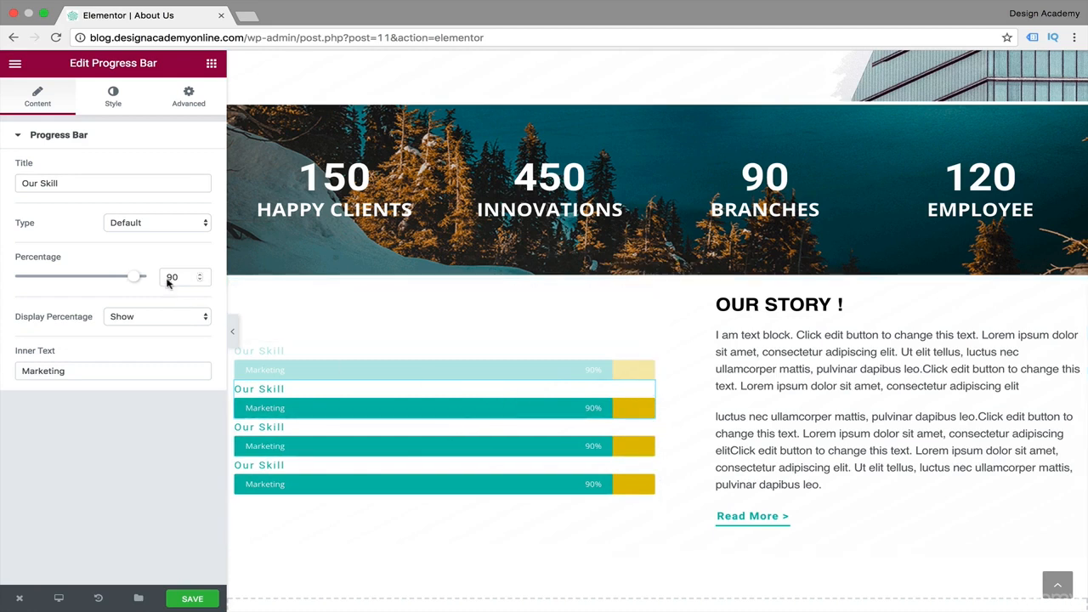
{"action": "mouse_move", "coordinate": [138, 281]}
{"action": "left_mouse_down"}
{"action": "mouse_move", "coordinate": [114, 282]}
{"action": "mouse_move", "coordinate": [127, 279]}
{"action": "left_mouse_up"}
{"action": "left_click", "coordinate": [497, 441]}
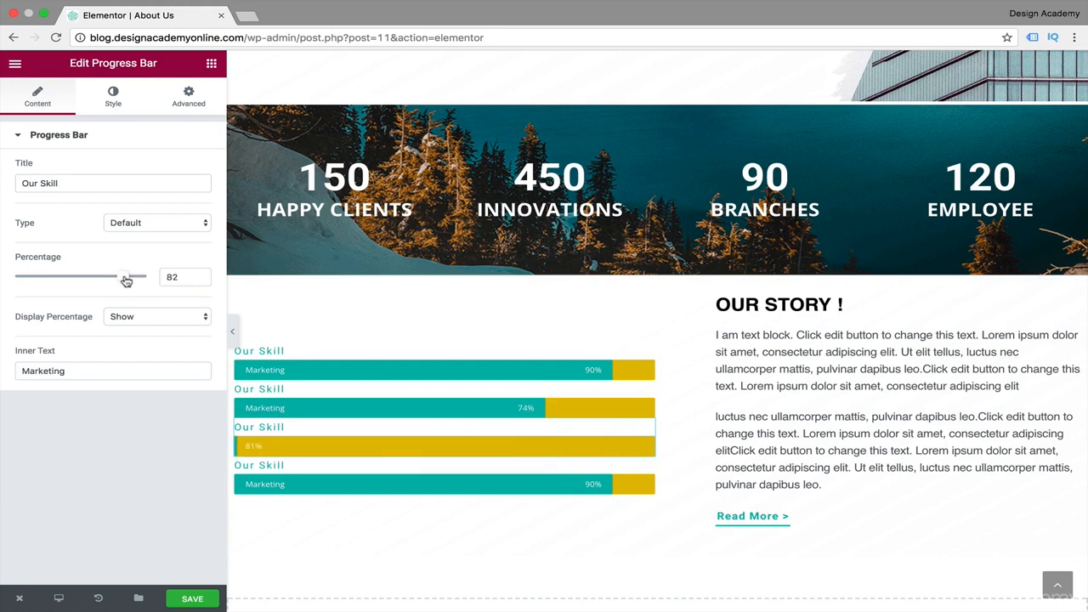
{"action": "left_click", "coordinate": [476, 469]}
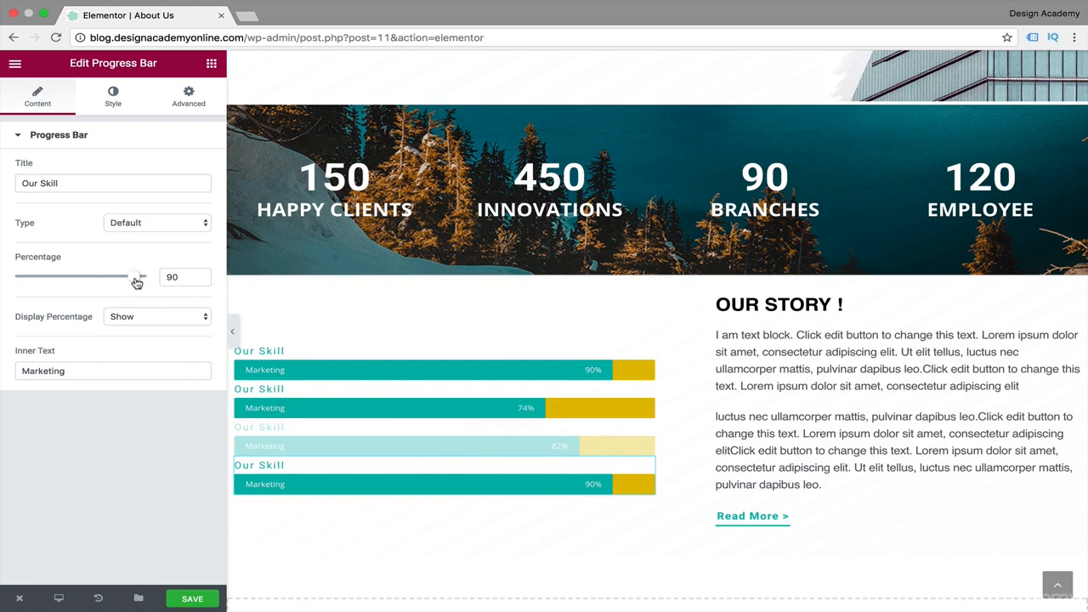
{"action": "left_click_drag", "start_coordinate": [136, 282], "coordinate": [96, 282]}
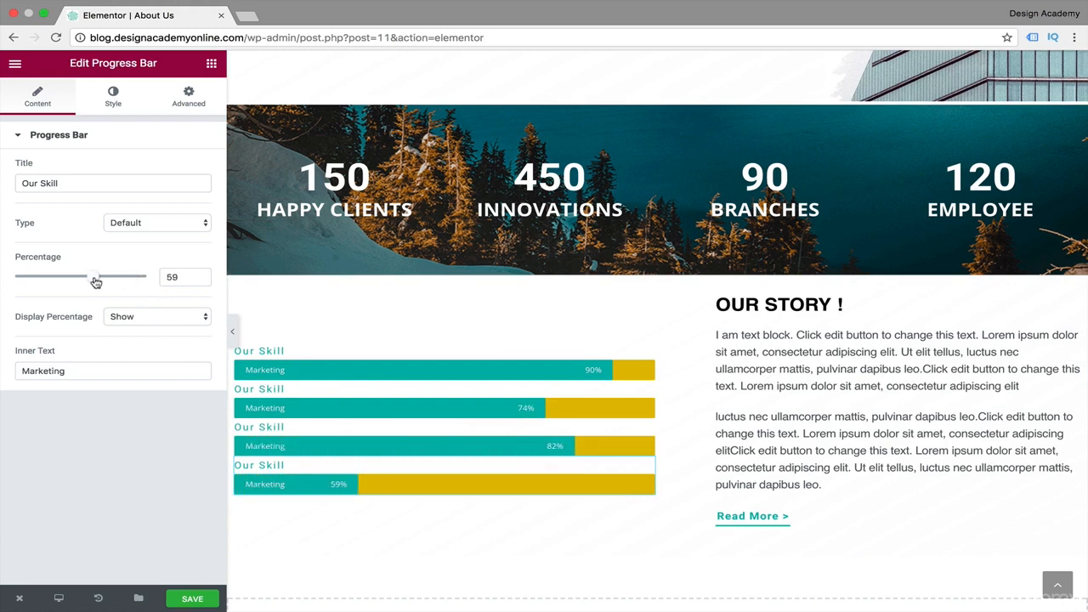
Set the second progress bar to 68 percent and change its title to "Photography".
{"action": "left_click", "coordinate": [471, 411]}
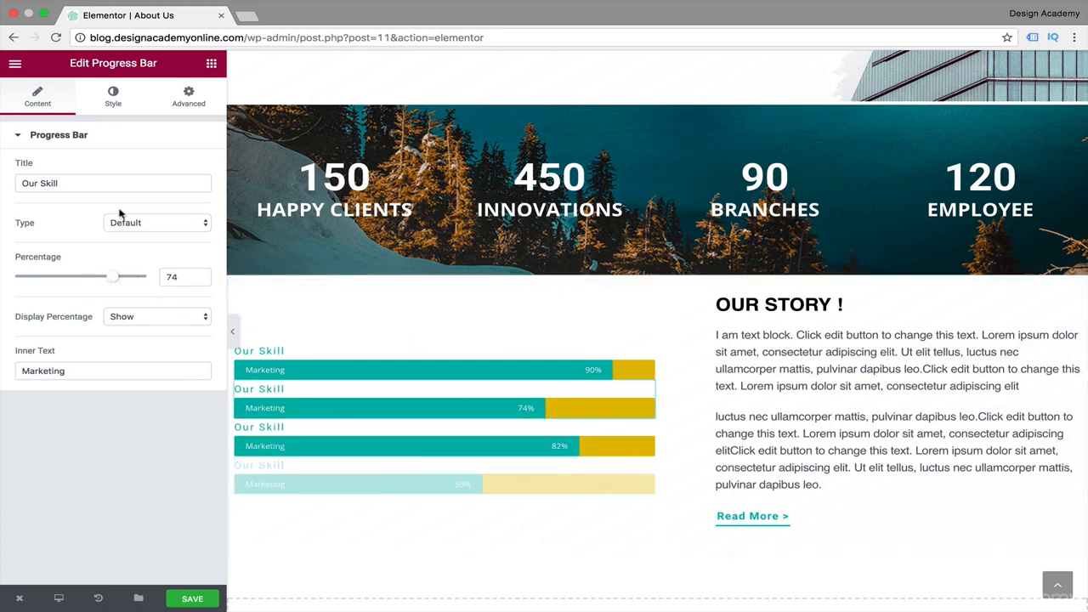
{"action": "left_click_drag", "start_coordinate": [112, 282], "coordinate": [104, 281]}
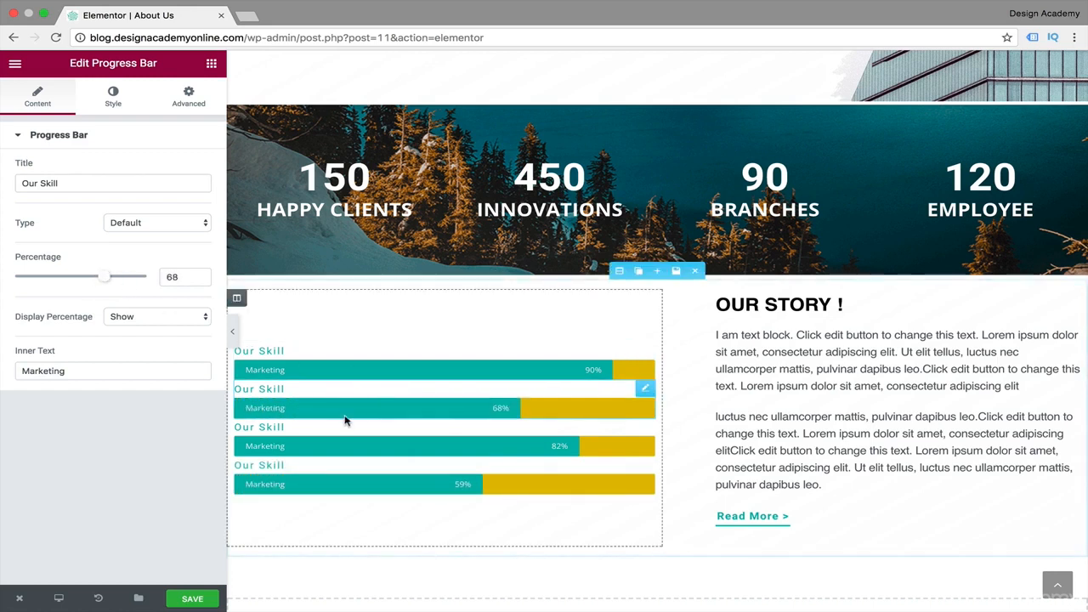
{"action": "left_click_drag", "start_coordinate": [83, 181], "coordinate": [1, 179]}
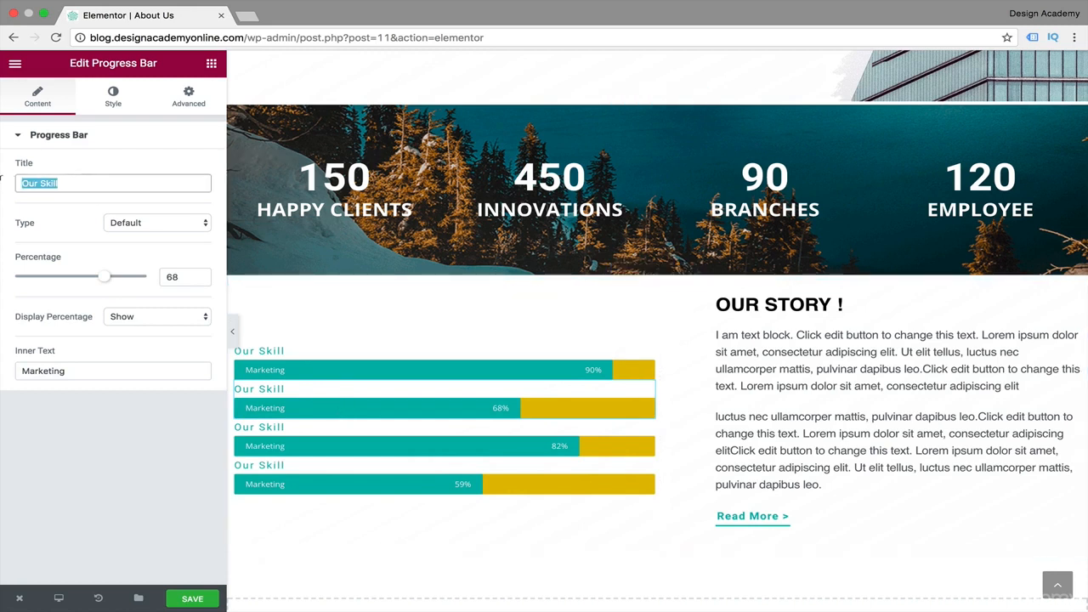
{"action": "type", "text": "Photo"}
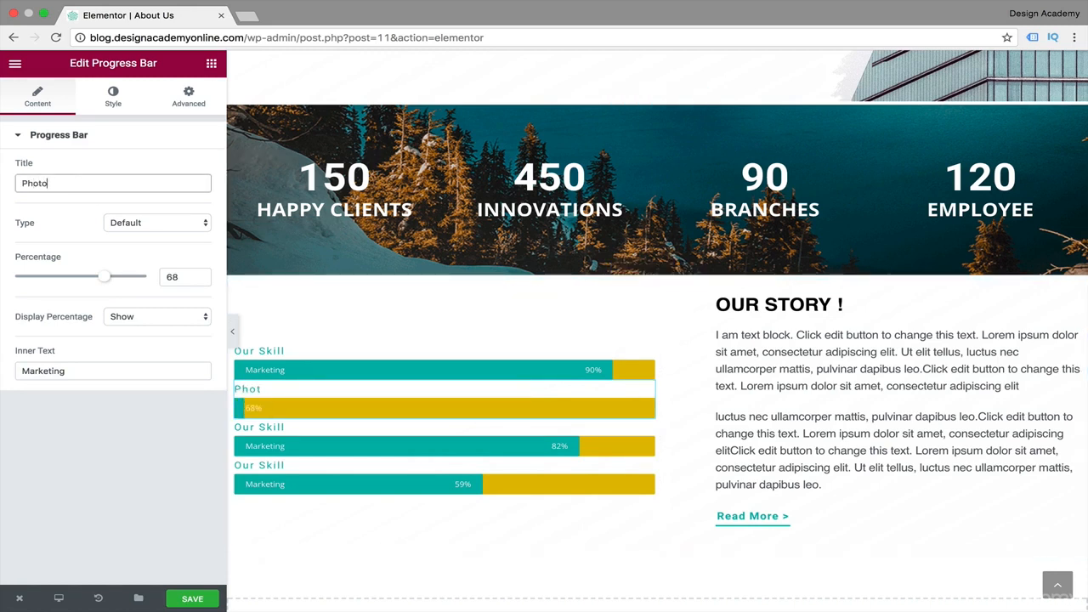
{"action": "type", "text": "graphy"}
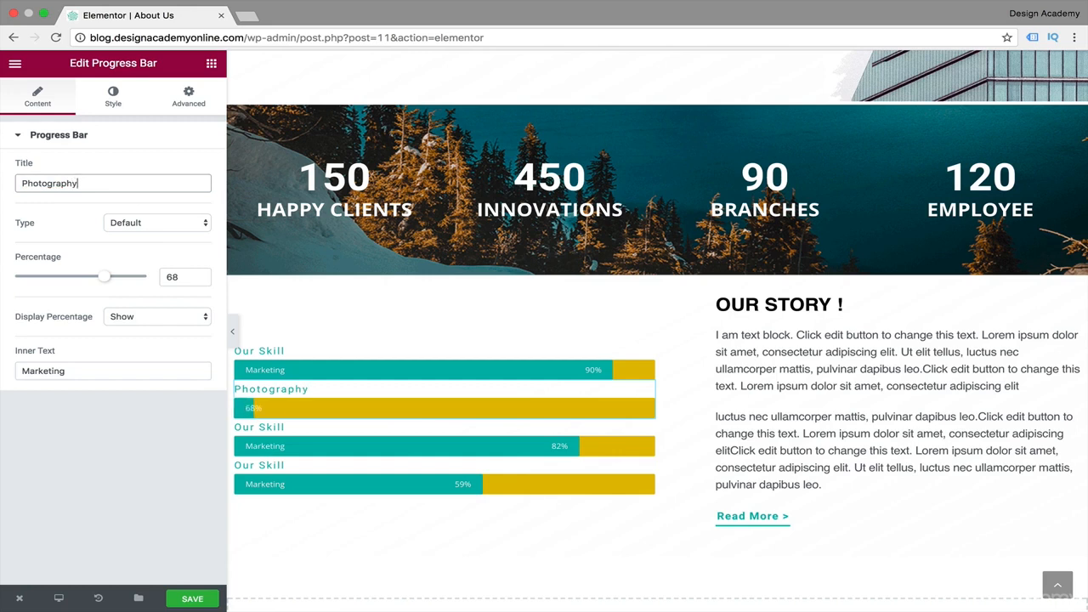
Change the third progress bar's title to "Illustration".
{"action": "left_click", "coordinate": [298, 438]}
{"action": "left_click_drag", "start_coordinate": [81, 184], "coordinate": [1, 186]}
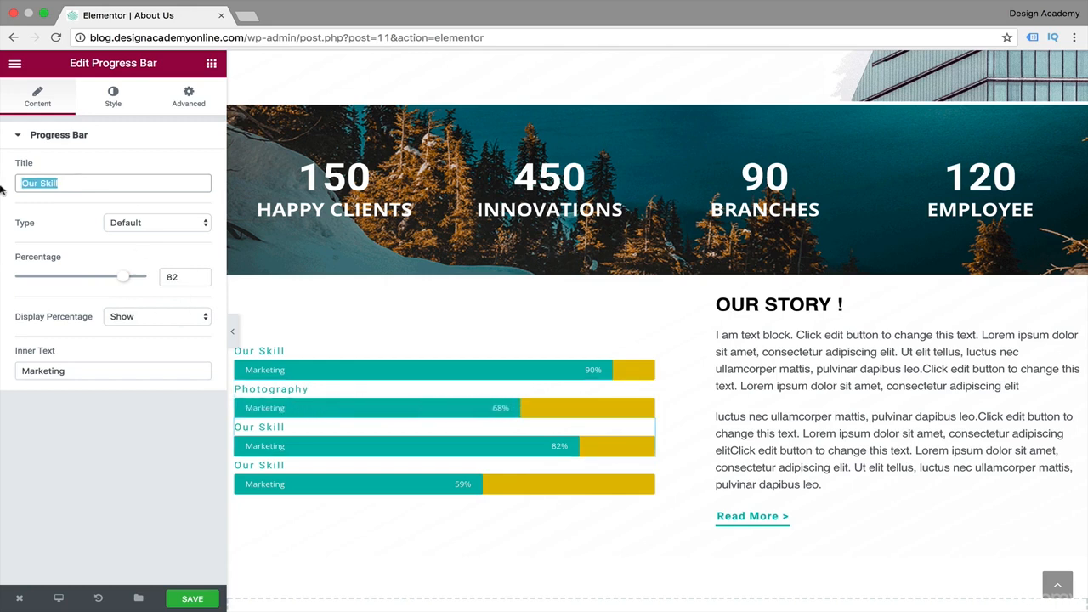
{"action": "type", "text": "Illustr"}
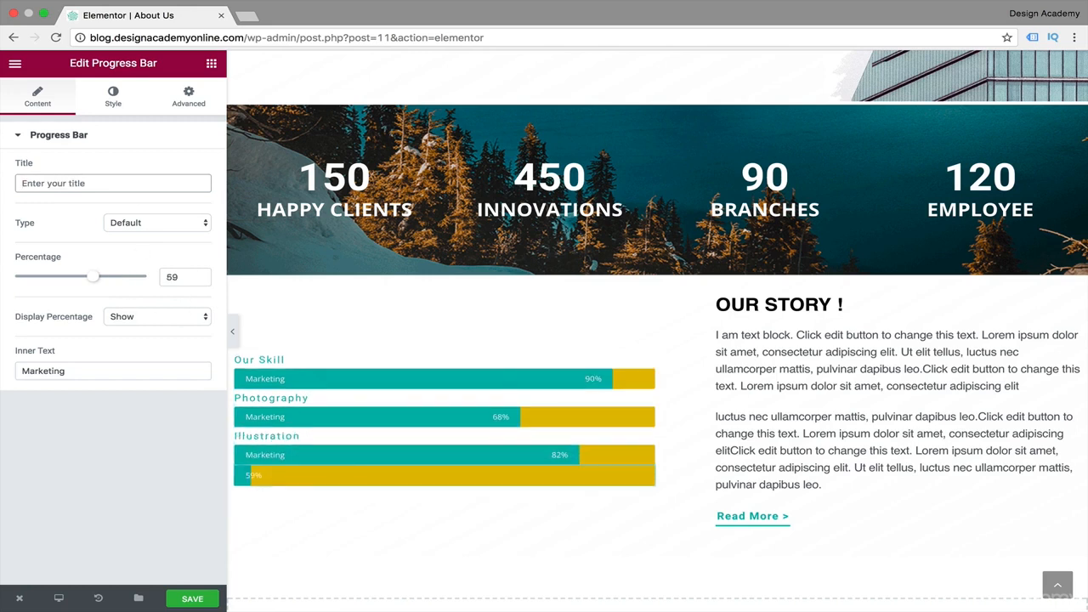
Change the fourth progress bar's title to "Light room".
{"action": "type", "text": "Light romm"}
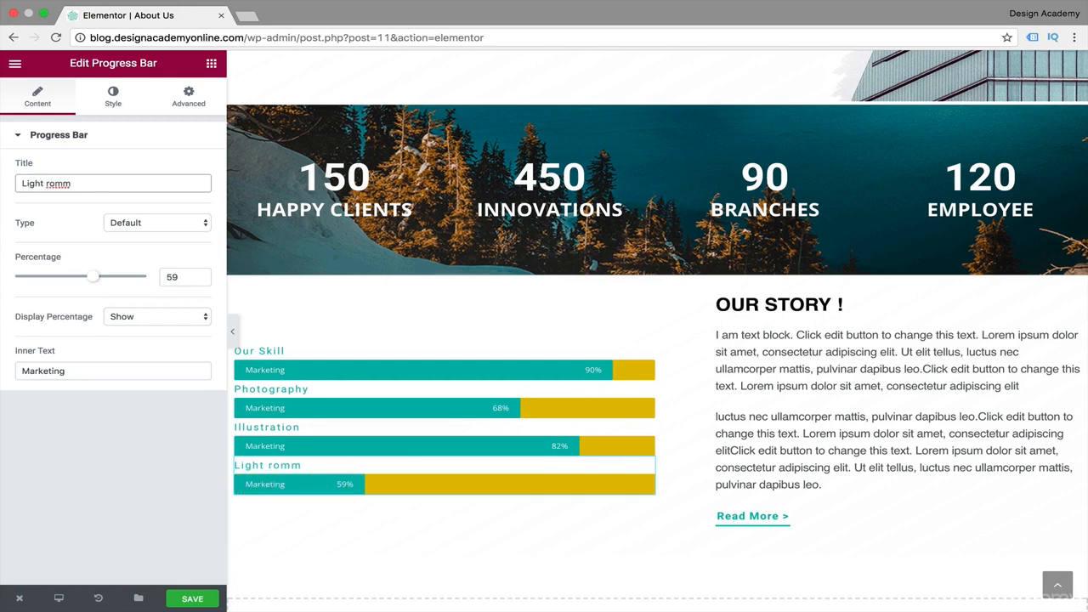
{"action": "key", "text": "BackSpace"}
{"action": "key", "text": "BackSpace"}
{"action": "type", "text": "om"}
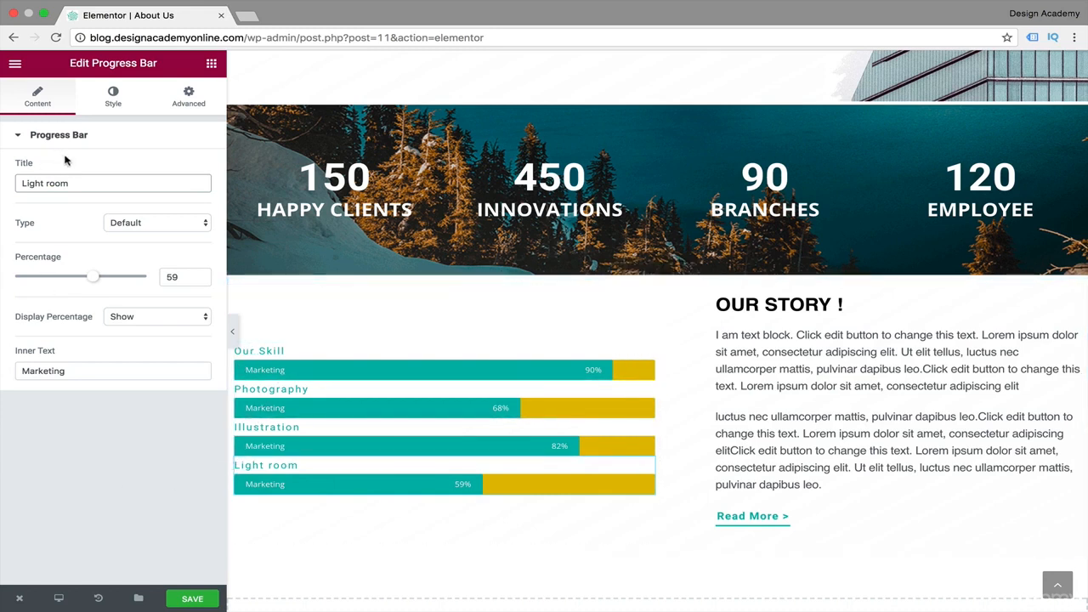
Retitle the fourth progress bar as the single word "Lightroom".
{"action": "triple_click", "coordinate": [17, 182]}
{"action": "key", "text": "BackSpace"}
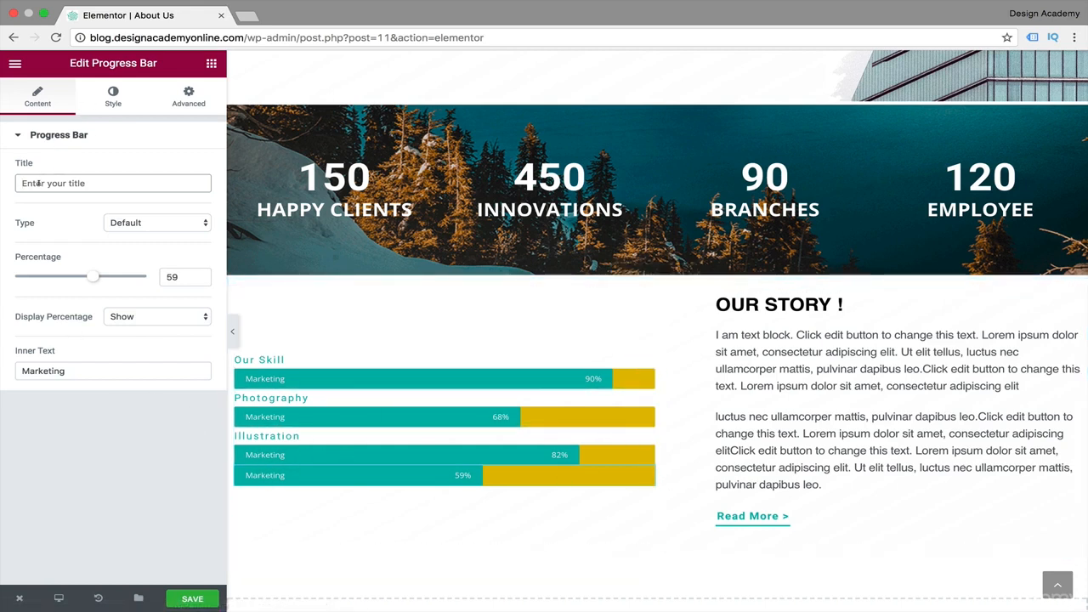
{"action": "type", "text": "Ligh"}
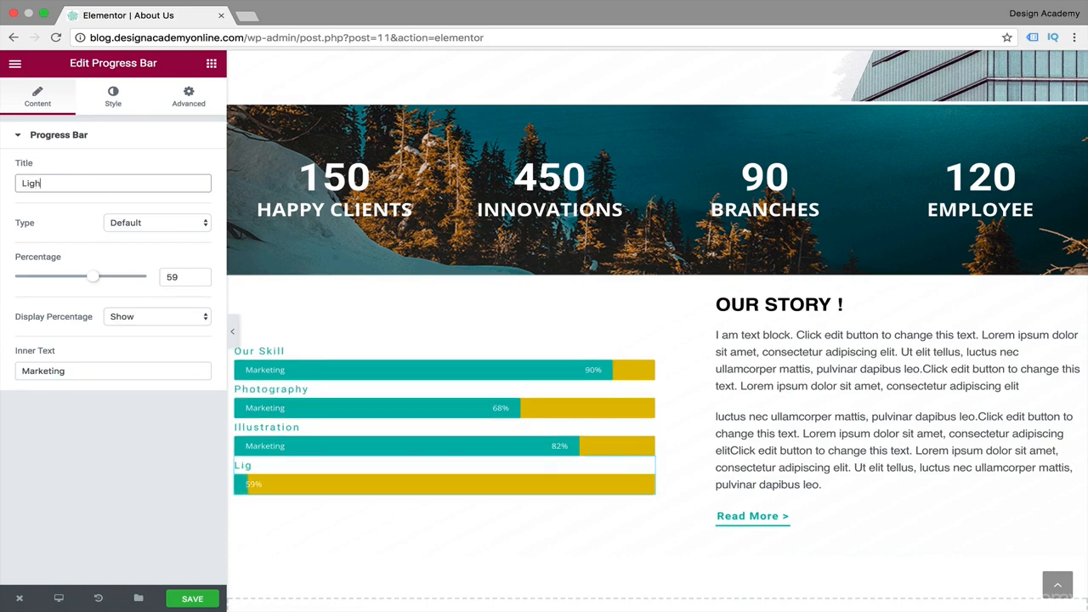
{"action": "type", "text": "troom"}
Preview the four progress bars on the full-width page and return to editing.
{"action": "left_click", "coordinate": [232, 331]}
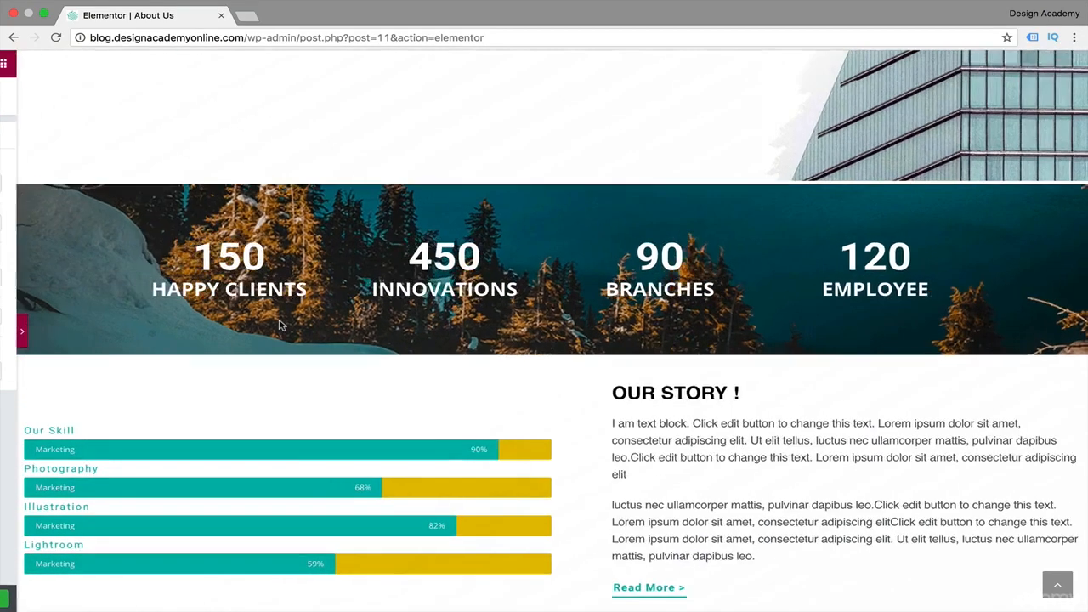
{"action": "scroll", "coordinate": [286, 518], "scroll_direction": "down", "scroll_amount": 3}
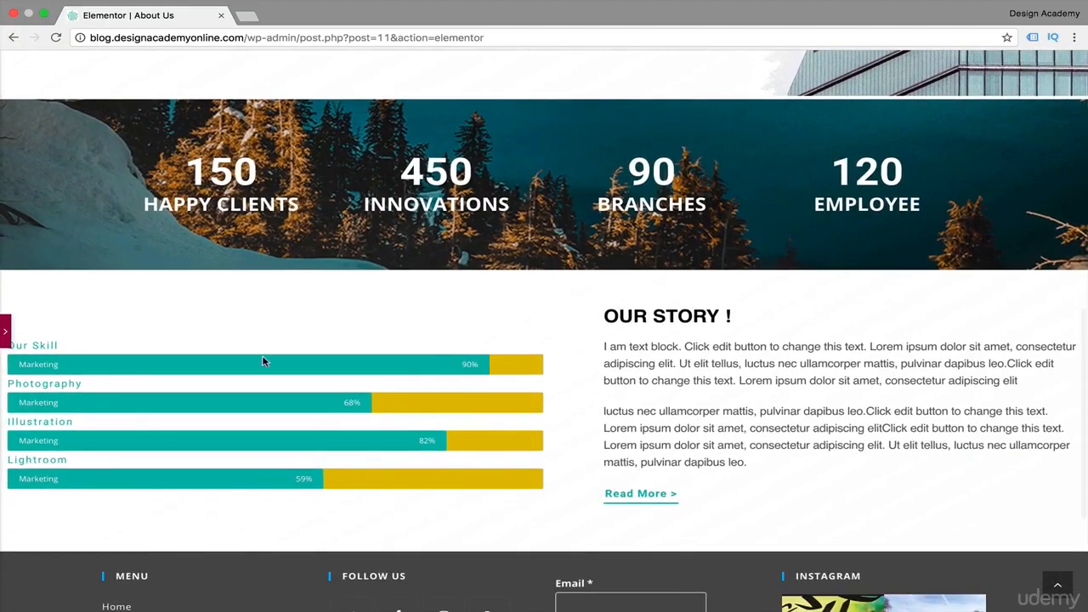
{"action": "left_click", "coordinate": [4, 332]}
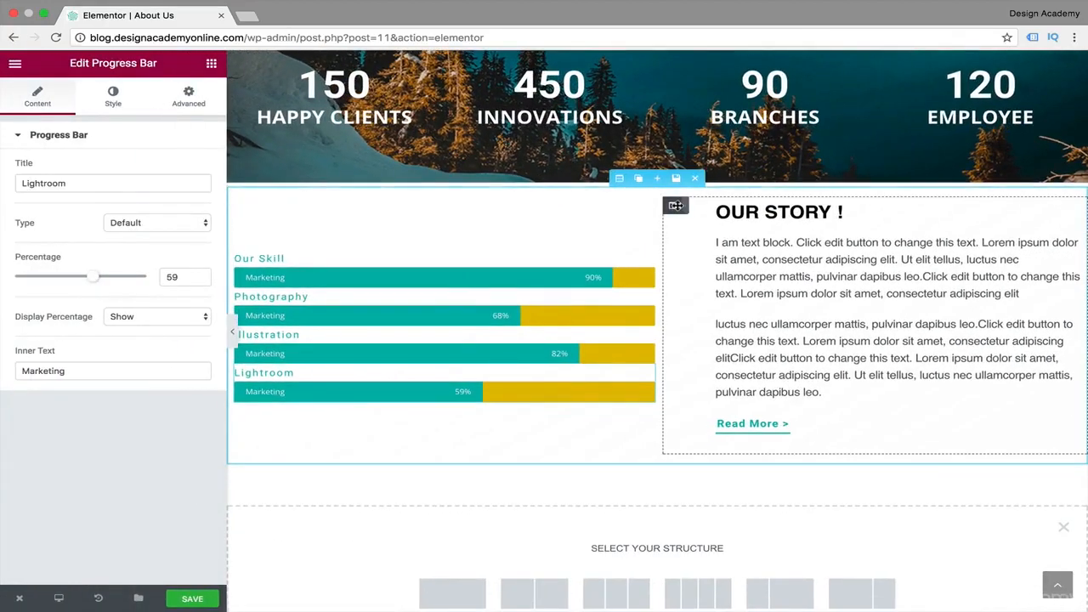
Set the skills section's content width to Boxed at 1059 and preview the page at full width.
{"action": "left_click", "coordinate": [619, 179]}
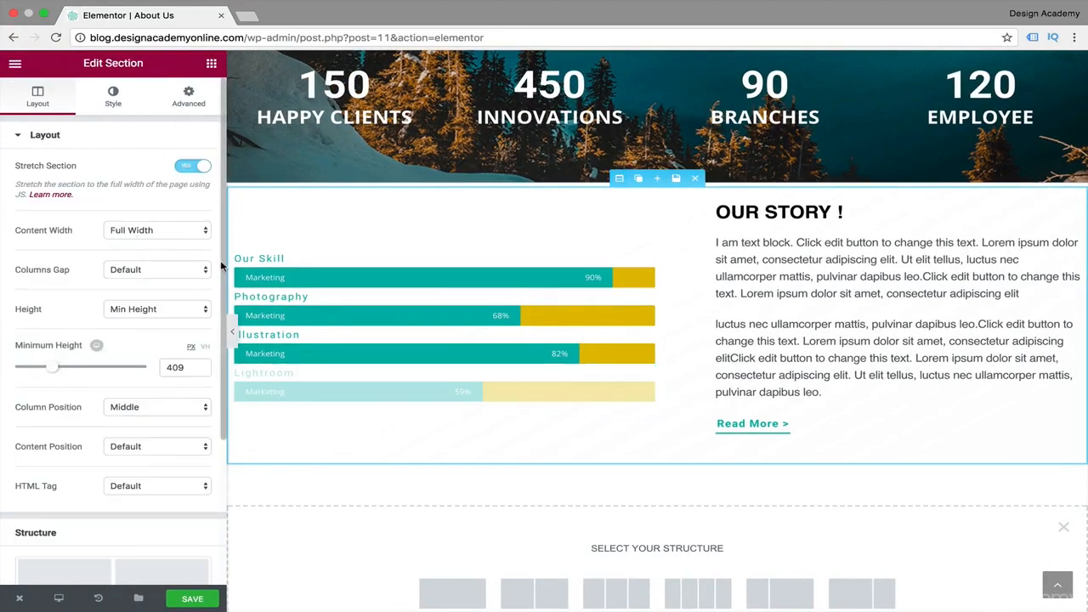
{"action": "left_click", "coordinate": [204, 231]}
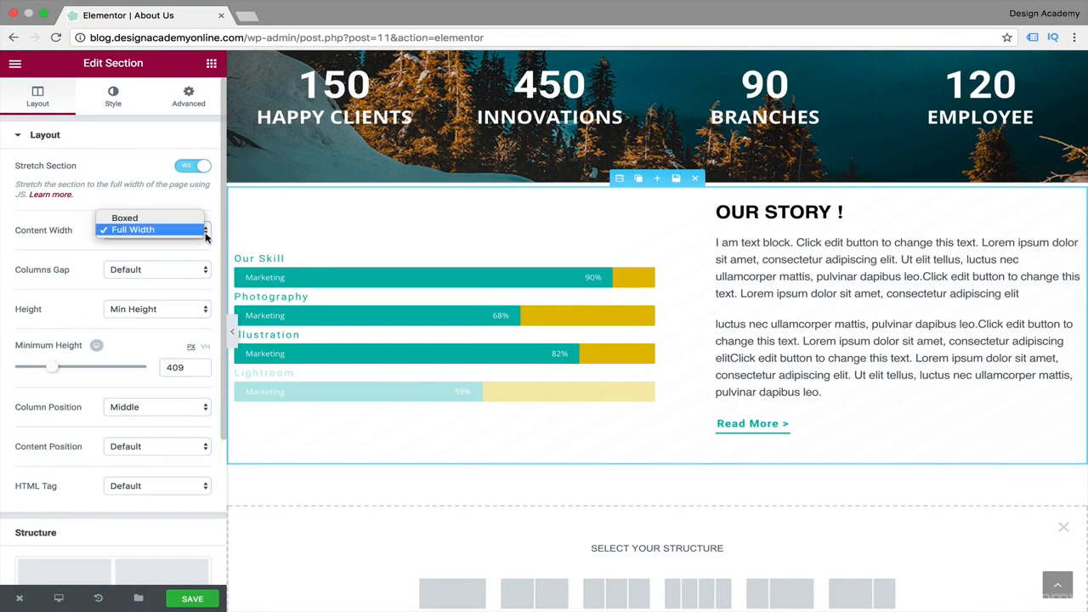
{"action": "left_click", "coordinate": [128, 217]}
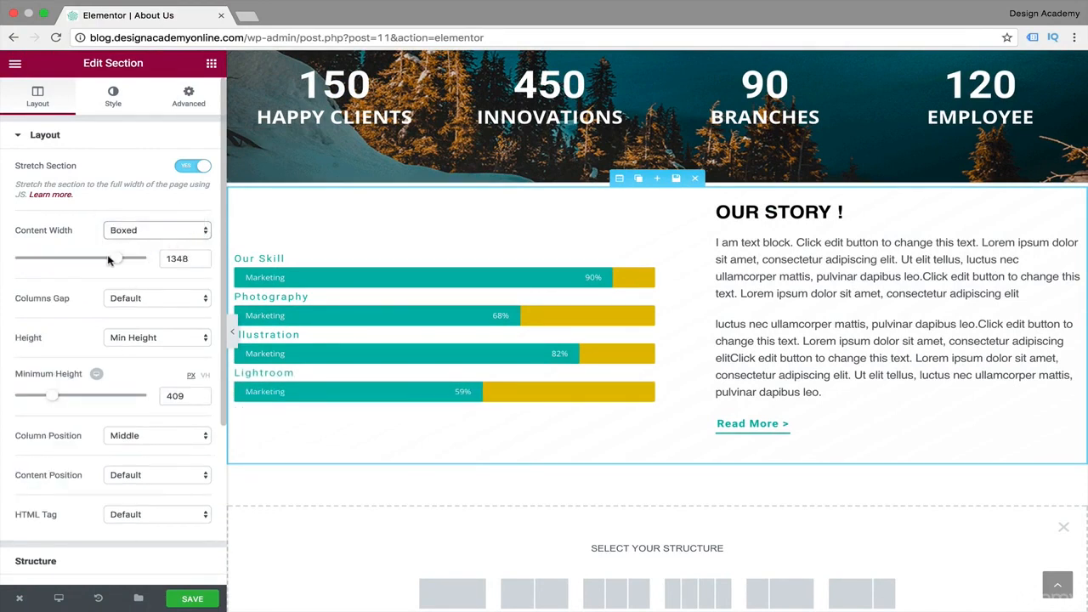
{"action": "left_click_drag", "start_coordinate": [115, 259], "coordinate": [80, 263]}
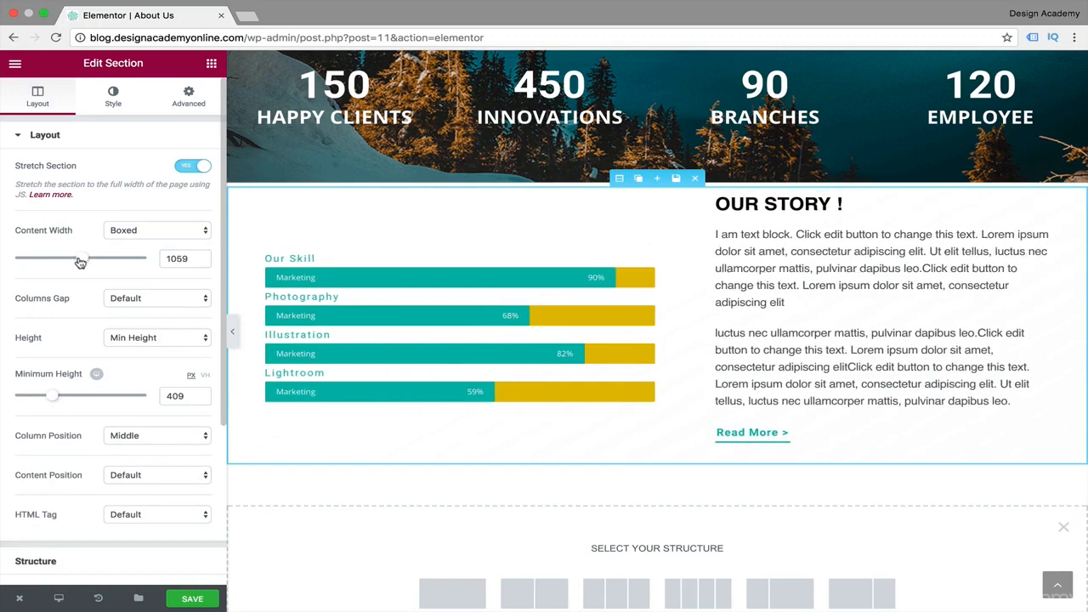
{"action": "left_click", "coordinate": [234, 329]}
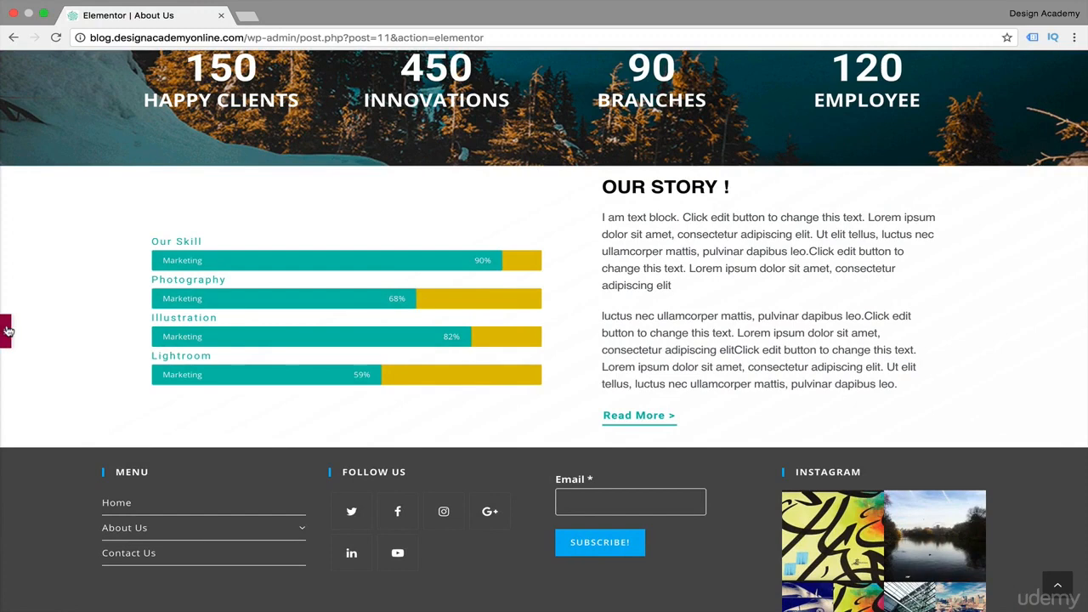
{"action": "left_click", "coordinate": [7, 331]}
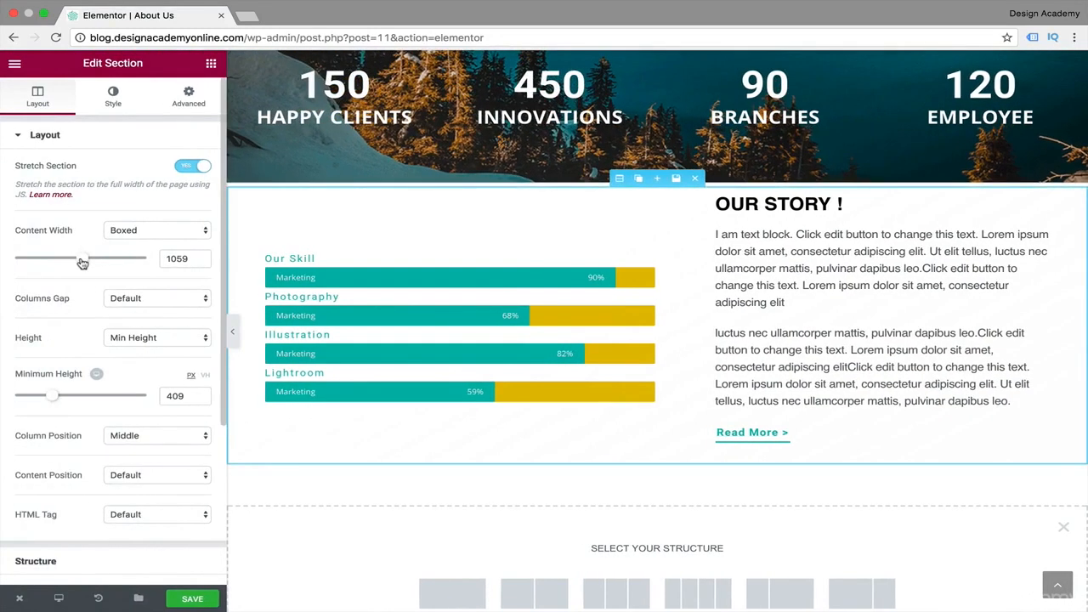
Set the skills section's boxed content width to 1237 and its minimum height to 576.
{"action": "left_click_drag", "start_coordinate": [83, 264], "coordinate": [96, 263]}
{"action": "left_click", "coordinate": [105, 258]}
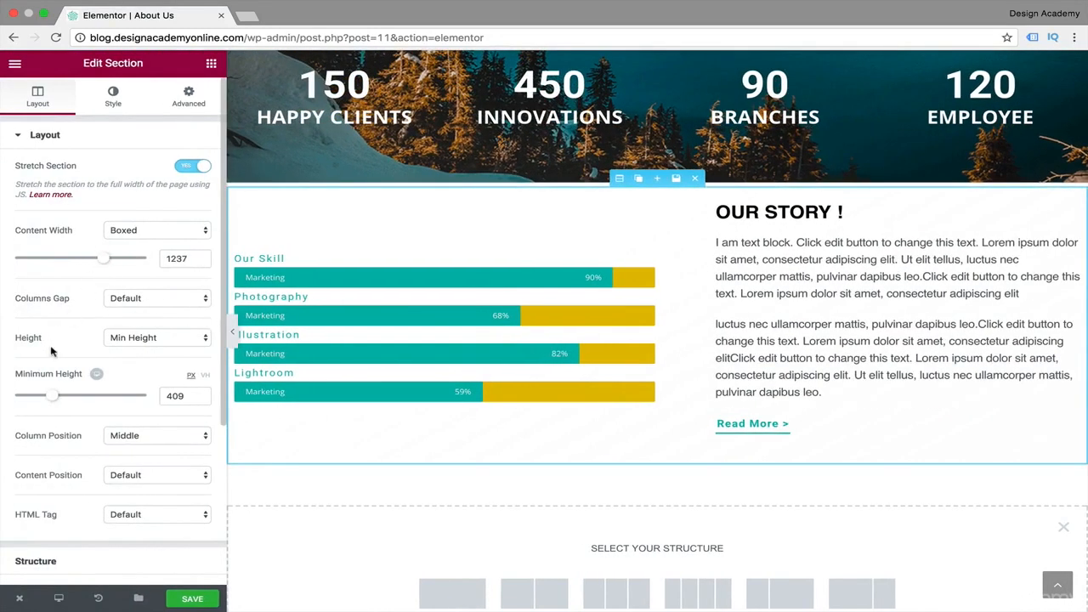
{"action": "left_click_drag", "start_coordinate": [56, 398], "coordinate": [72, 398]}
Set the left margin of the "Our Story" column to 0 and preview the page at full width.
{"action": "left_click", "coordinate": [814, 300]}
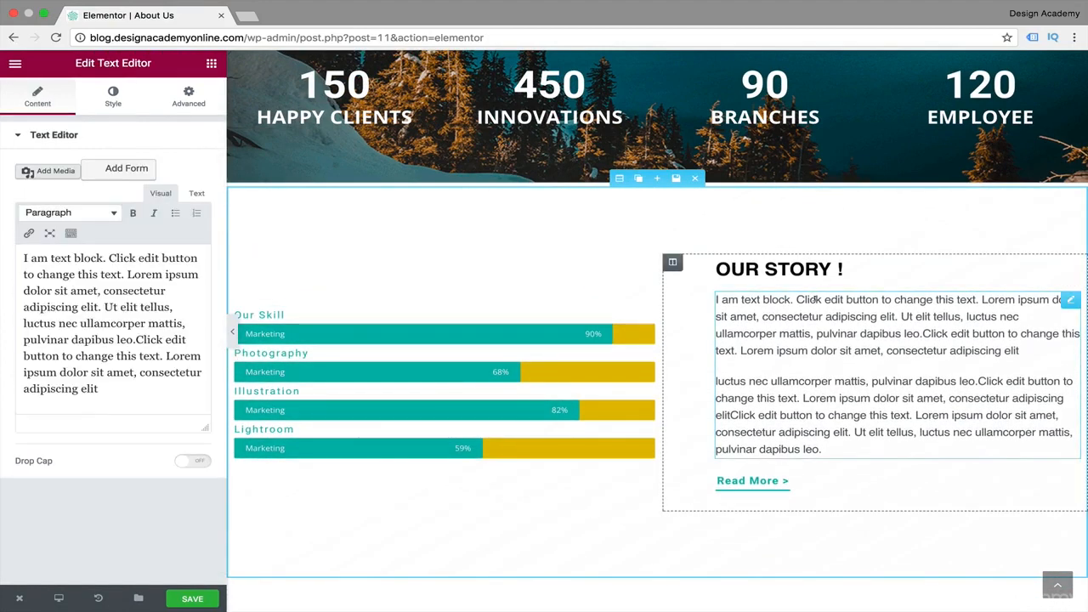
{"action": "left_click", "coordinate": [672, 261]}
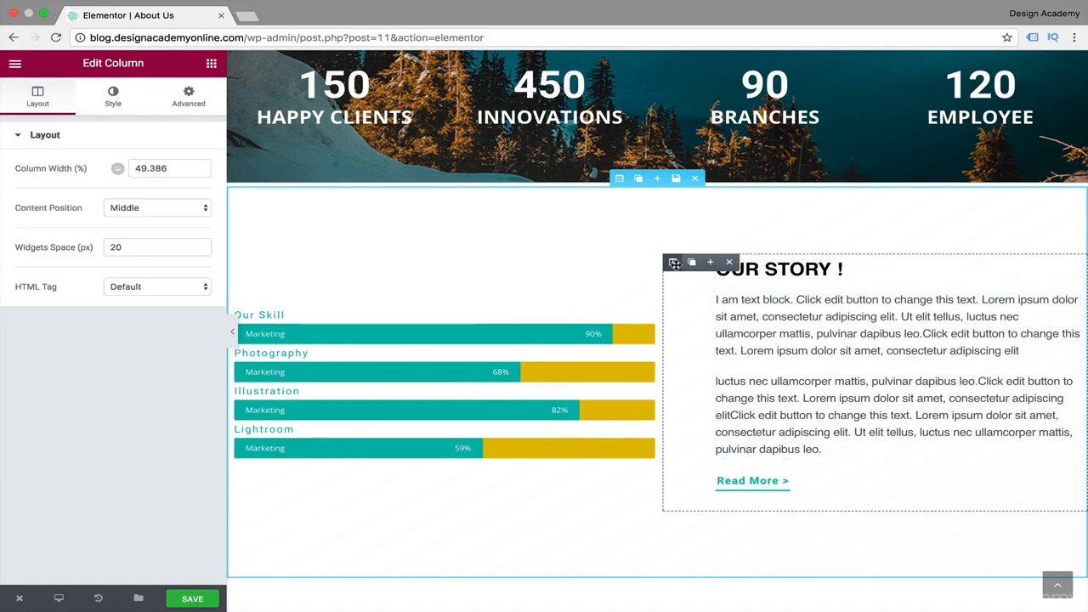
{"action": "left_click", "coordinate": [184, 105]}
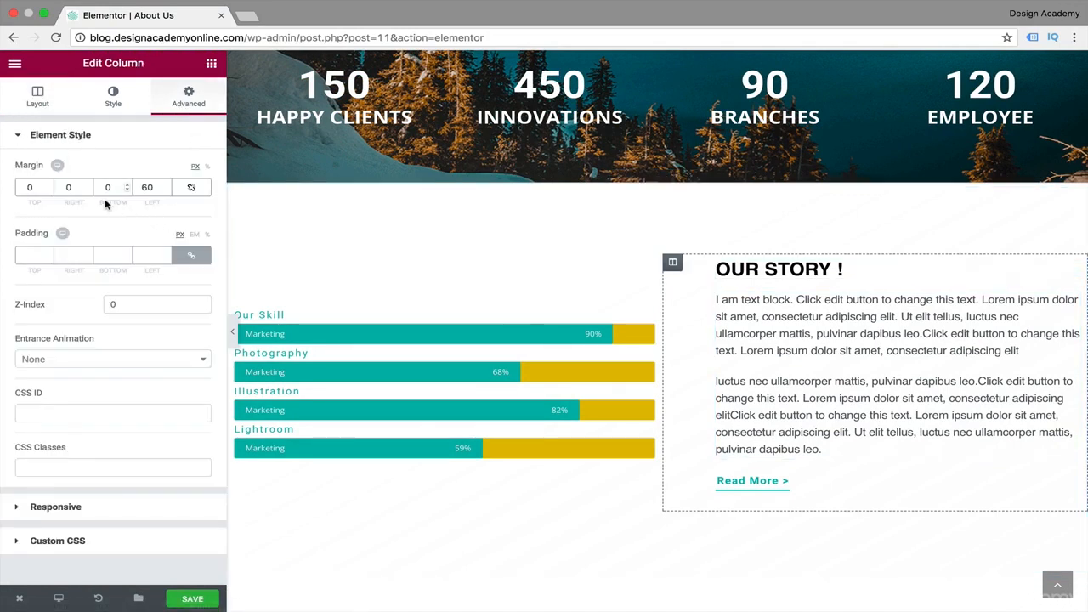
{"action": "left_click", "coordinate": [150, 186]}
{"action": "type", "text": "0"}
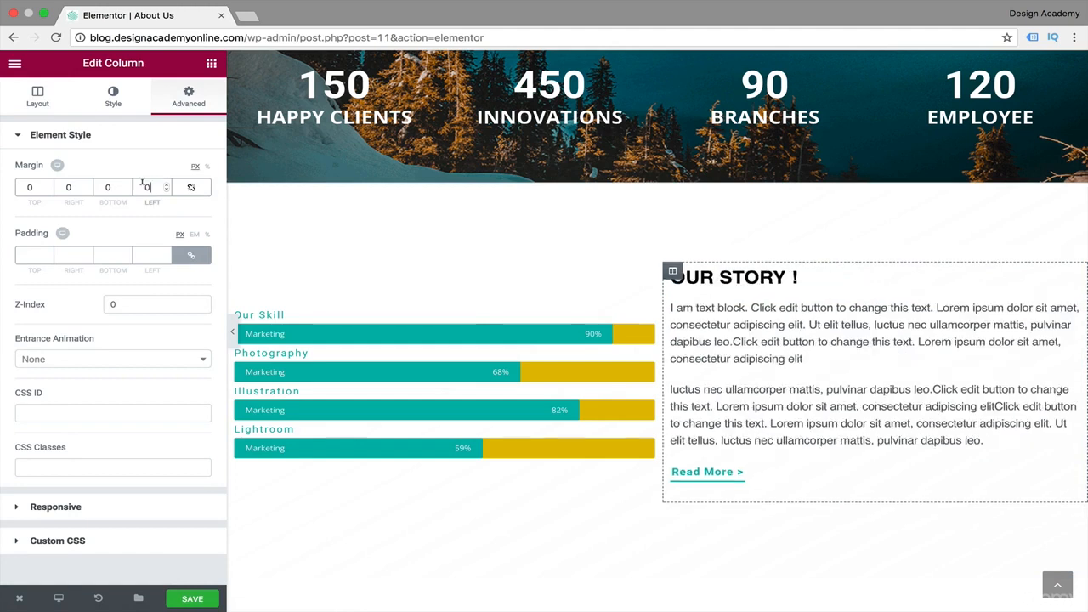
{"action": "left_click", "coordinate": [232, 335]}
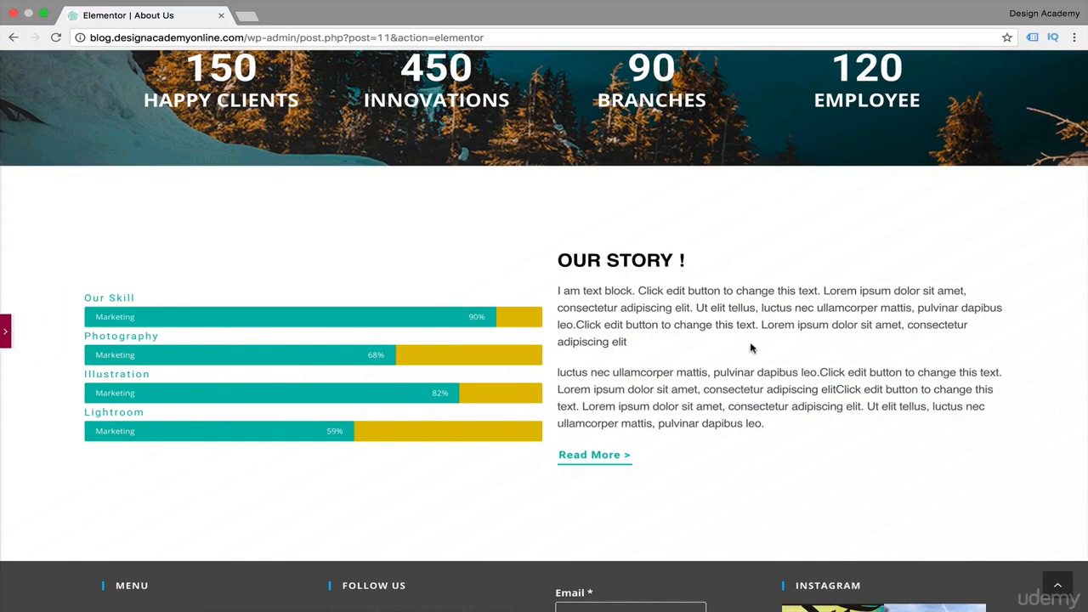
{"action": "left_click", "coordinate": [5, 329]}
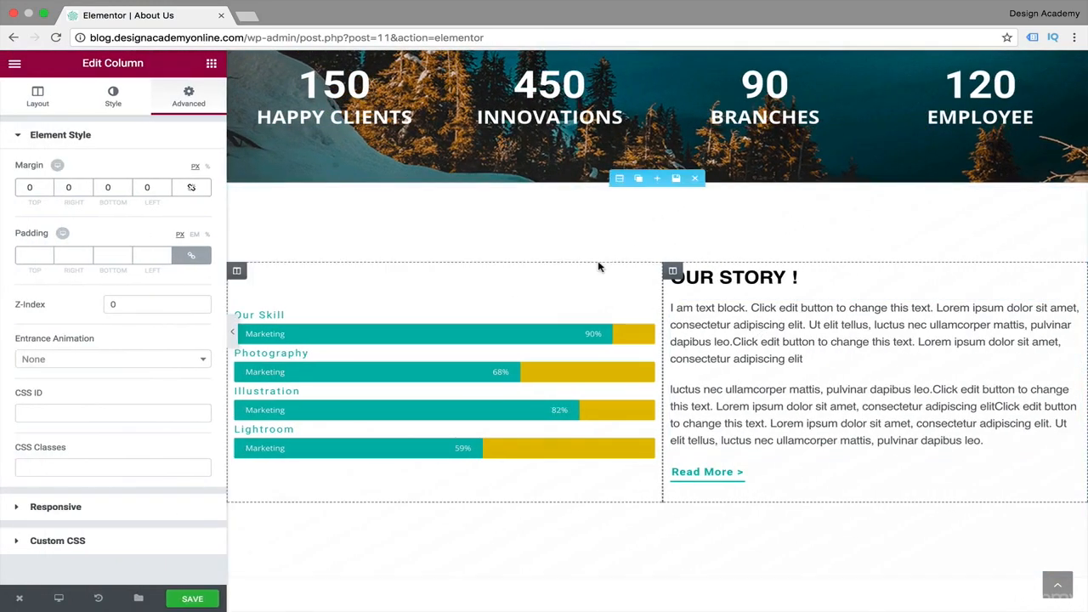
Set the skills section's columns gap to Wide and check the spacing on the full-width page.
{"action": "left_click", "coordinate": [620, 179]}
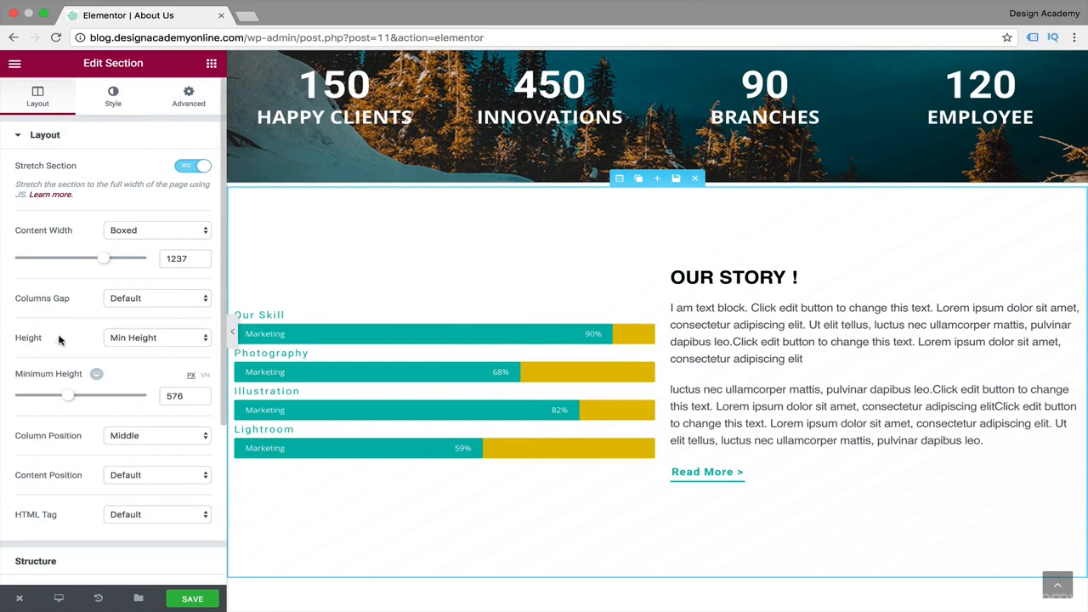
{"action": "scroll", "coordinate": [58, 340], "scroll_direction": "down", "scroll_amount": 2}
{"action": "scroll", "coordinate": [22, 339], "scroll_direction": "down", "scroll_amount": 1}
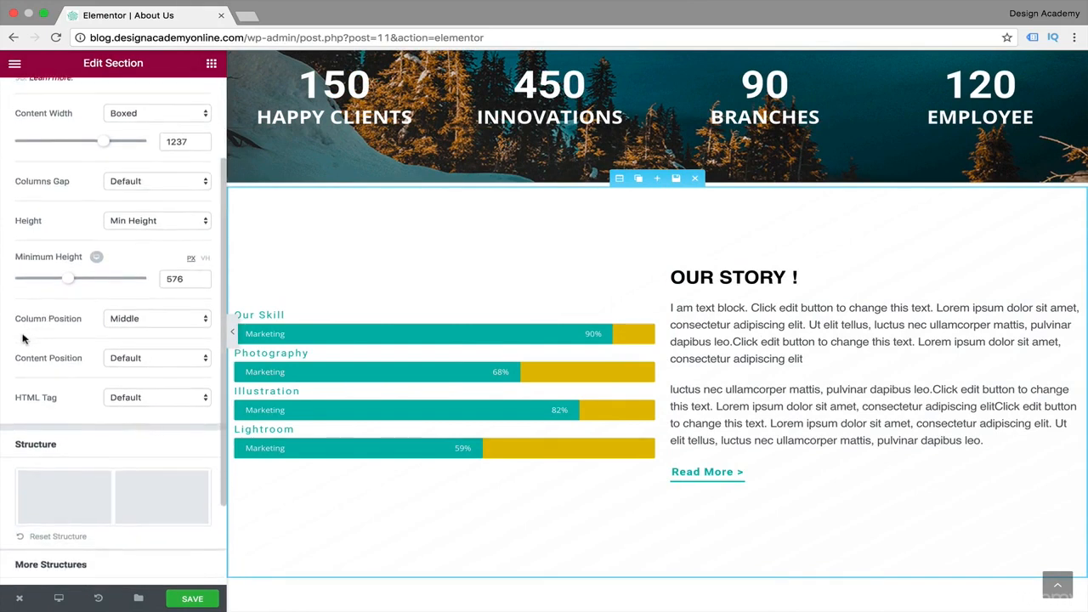
{"action": "scroll", "coordinate": [22, 339], "scroll_direction": "up", "scroll_amount": 2}
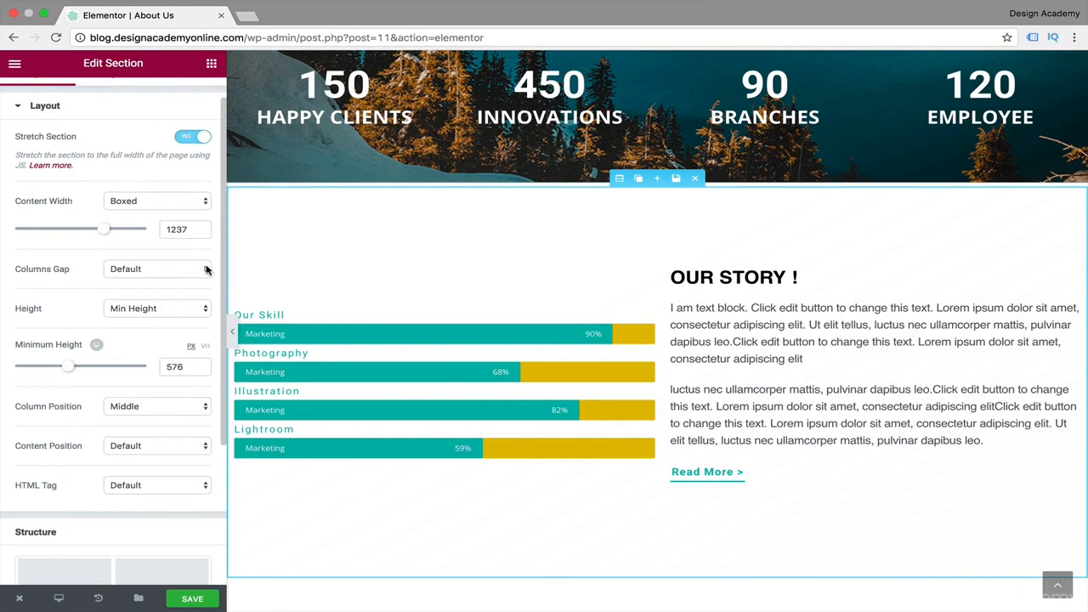
{"action": "left_click", "coordinate": [207, 269]}
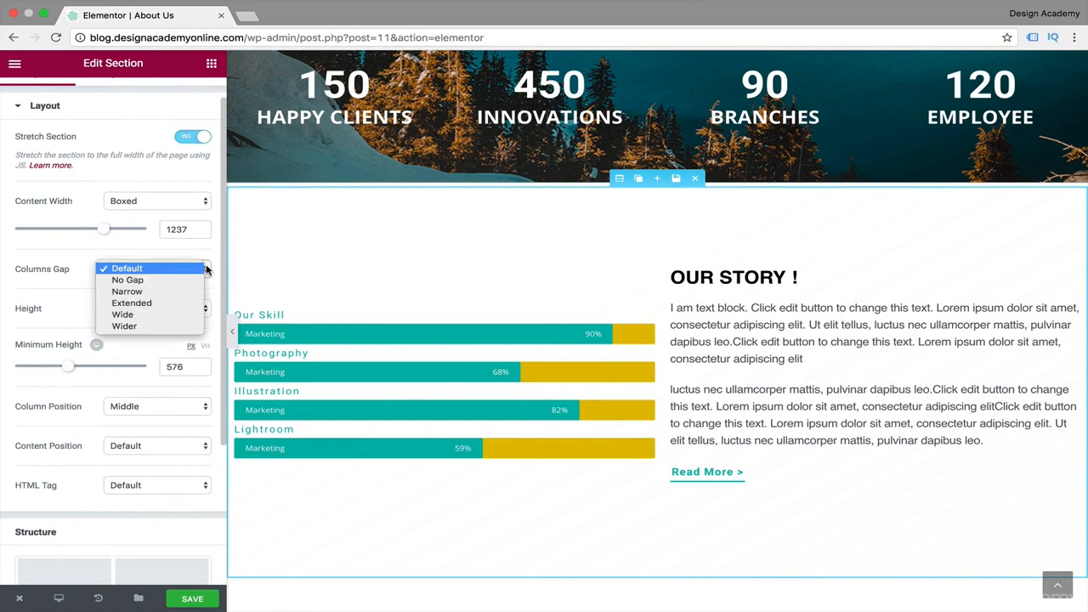
{"action": "left_click", "coordinate": [167, 315]}
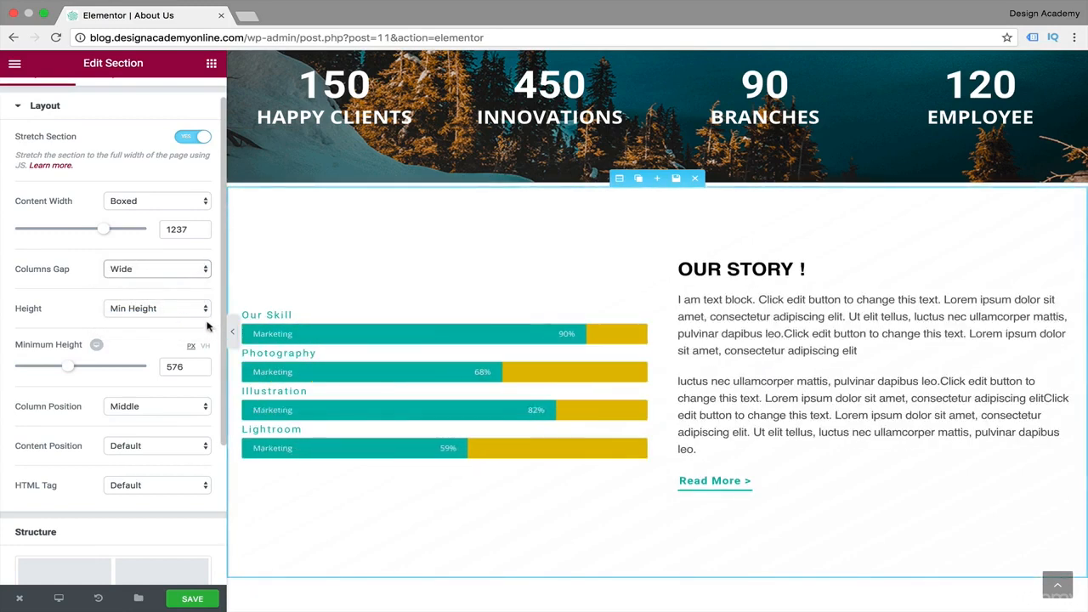
{"action": "left_click", "coordinate": [232, 331]}
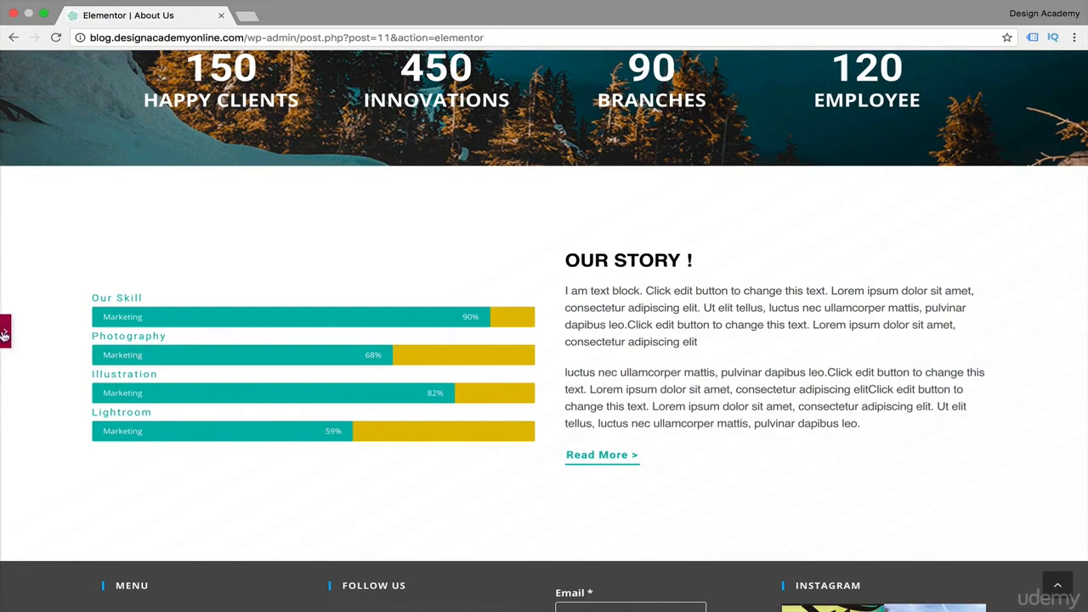
{"action": "left_click", "coordinate": [4, 333]}
Change the skills section's columns gap to Wider and preview it together with the counter section above.
{"action": "left_click", "coordinate": [184, 270]}
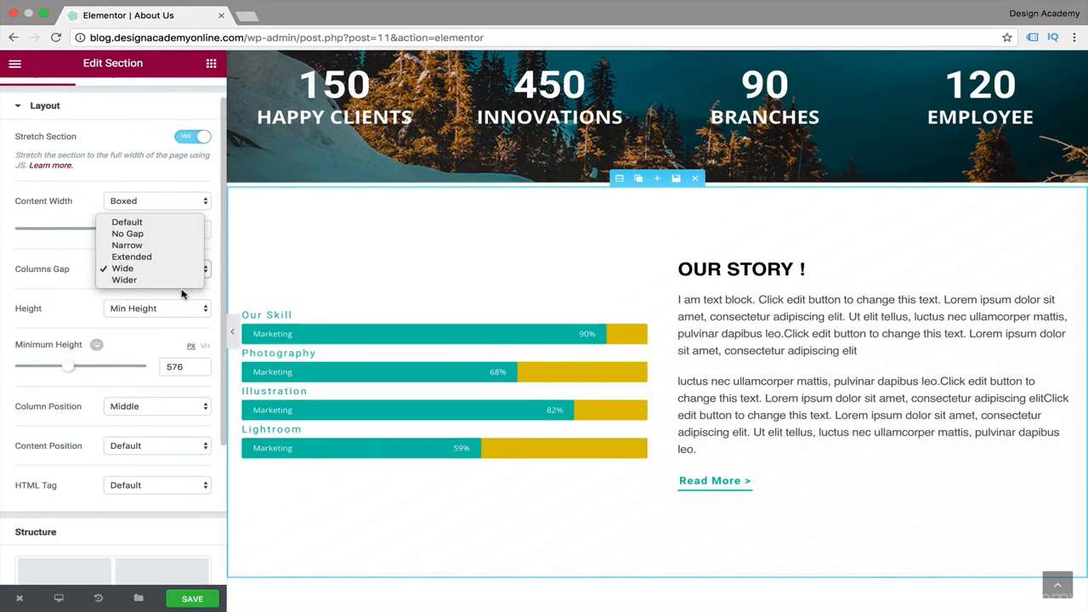
{"action": "left_click", "coordinate": [170, 280]}
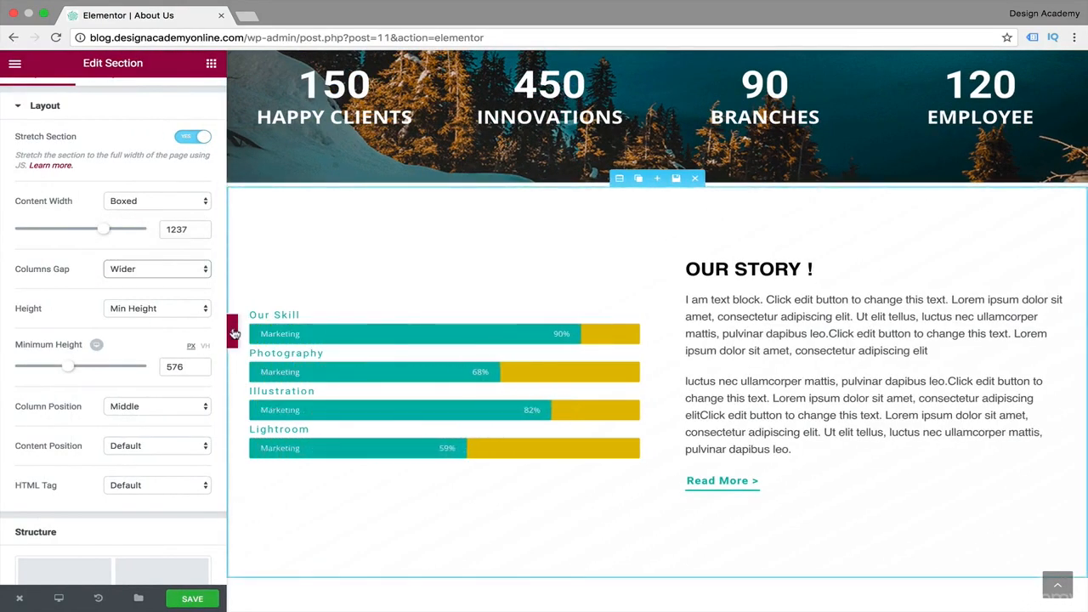
{"action": "left_click", "coordinate": [233, 332]}
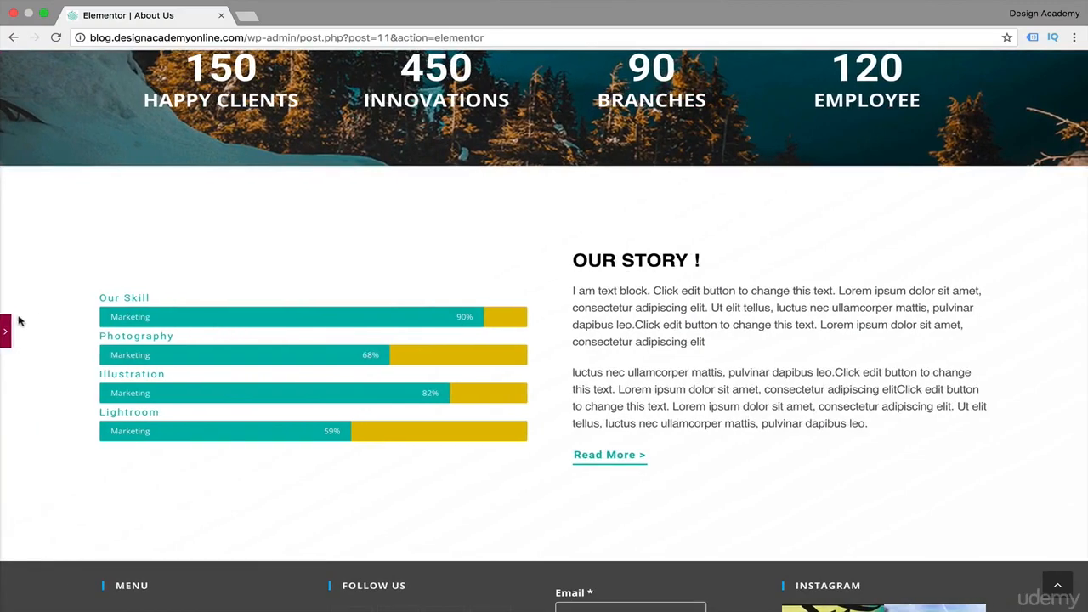
{"action": "scroll", "coordinate": [385, 289], "scroll_direction": "up", "scroll_amount": 5}
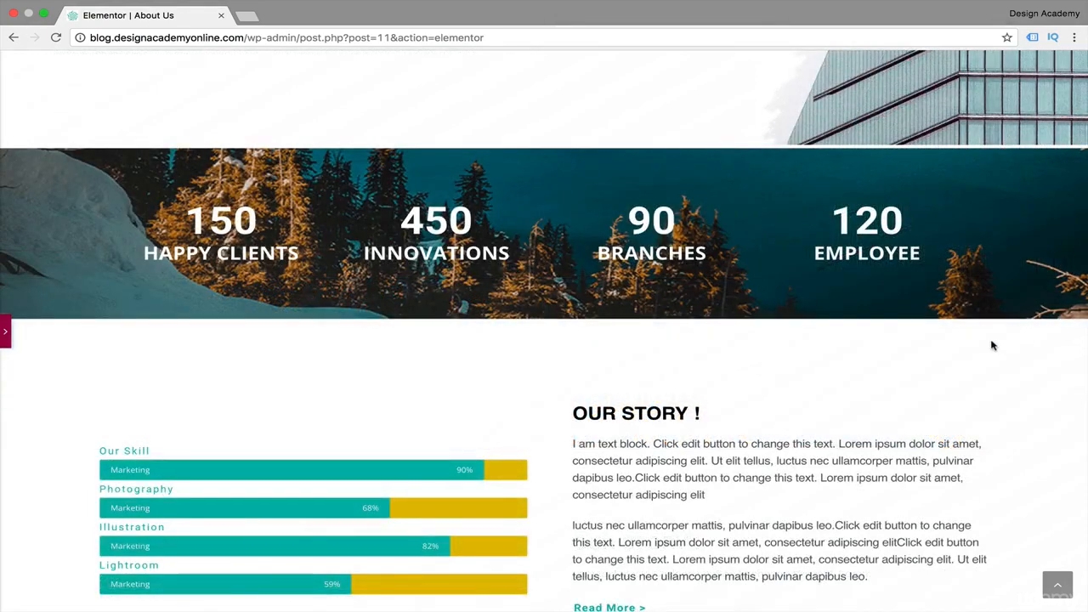
{"action": "left_click", "coordinate": [7, 332]}
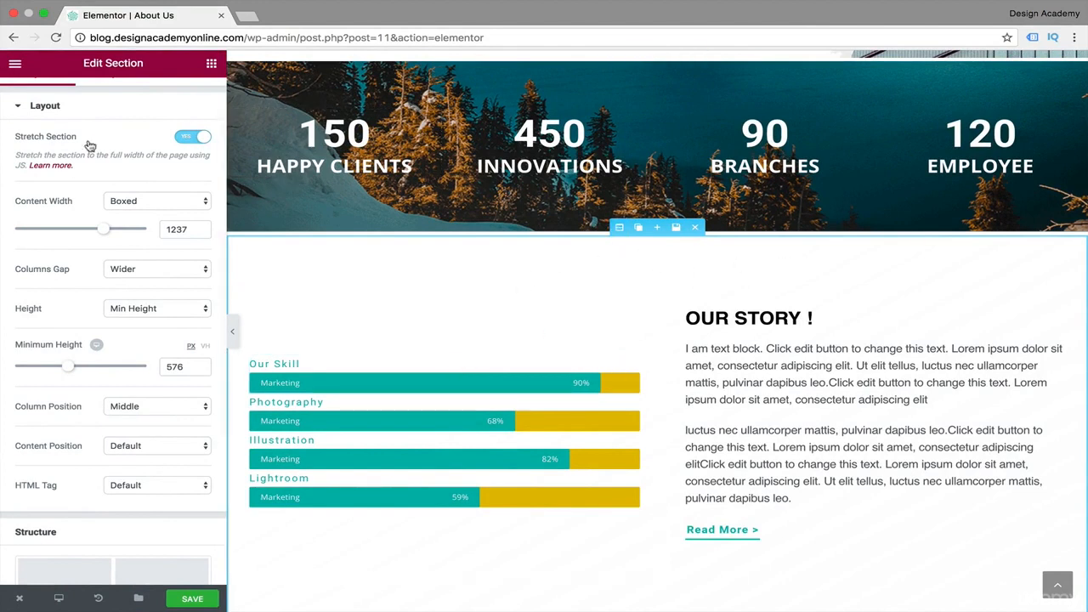
Set the skills section's background gradient to a second color location of 60 and an angle of 230.
{"action": "left_click", "coordinate": [16, 113]}
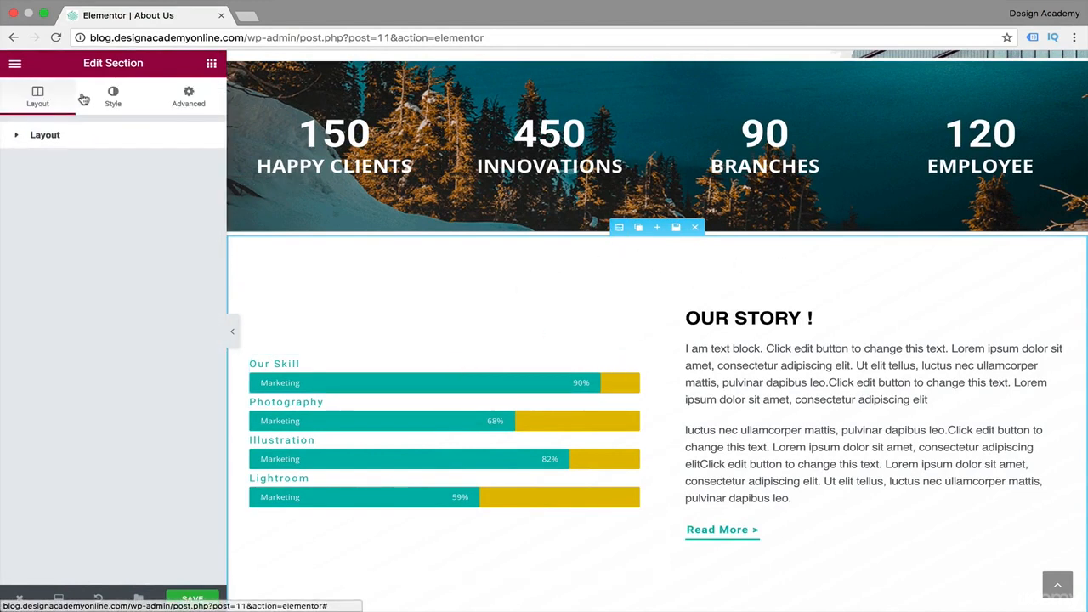
{"action": "left_click", "coordinate": [113, 95]}
{"action": "scroll", "coordinate": [25, 409], "scroll_direction": "down", "scroll_amount": 1}
{"action": "left_click_drag", "start_coordinate": [60, 354], "coordinate": [97, 356]}
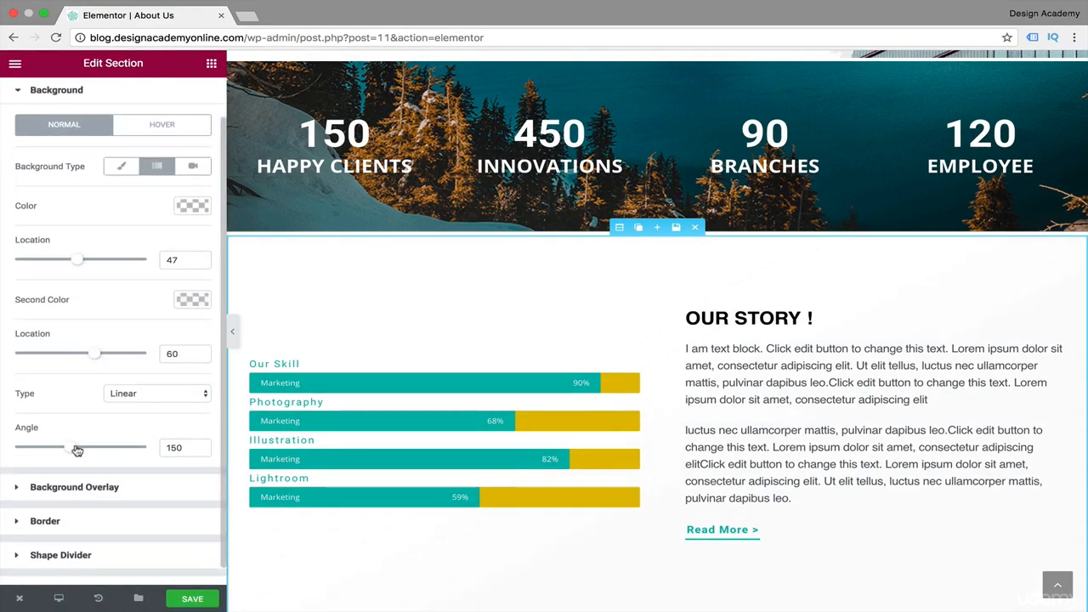
{"action": "left_click_drag", "start_coordinate": [76, 451], "coordinate": [100, 447]}
{"action": "scroll", "coordinate": [571, 467], "scroll_direction": "down", "scroll_amount": 3}
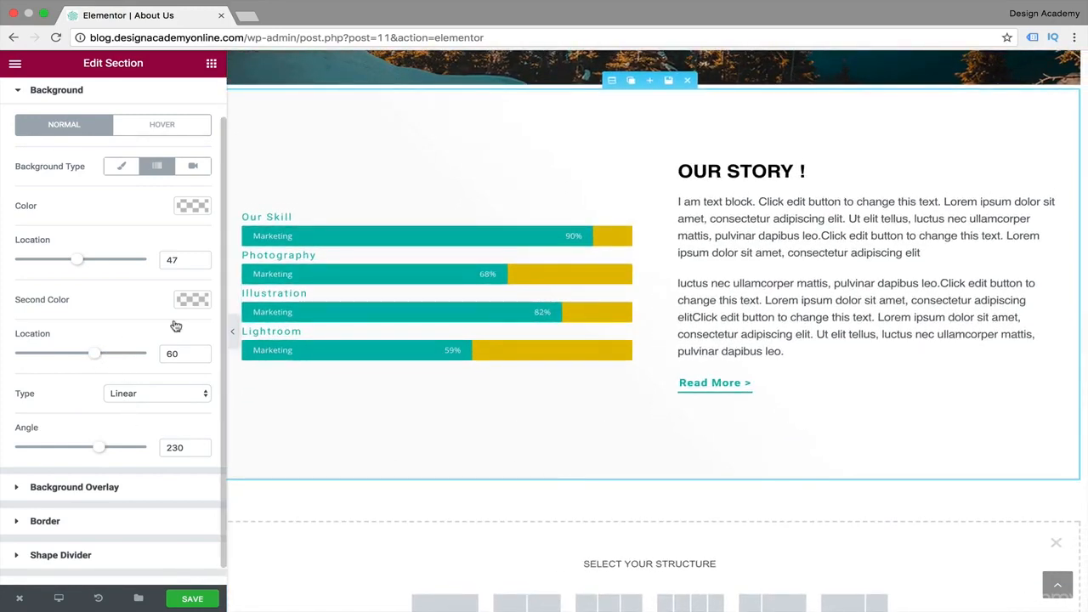
Try several gray tones for the gradient's second color and settle on the medium gray palette swatch.
{"action": "left_click", "coordinate": [190, 300]}
{"action": "left_click", "coordinate": [25, 364]}
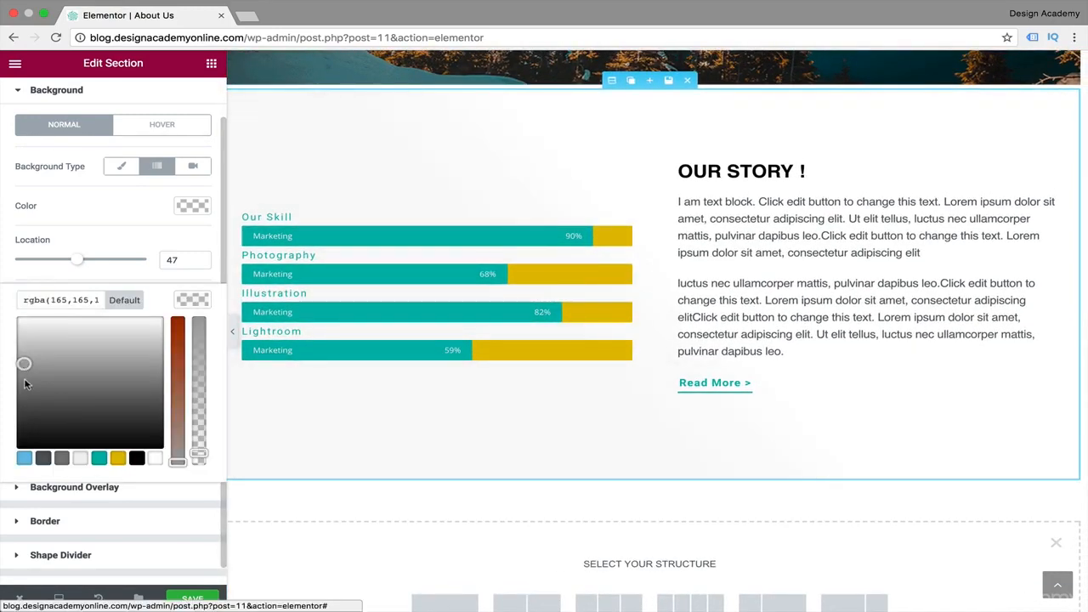
{"action": "left_click", "coordinate": [25, 384]}
{"action": "left_click", "coordinate": [36, 388]}
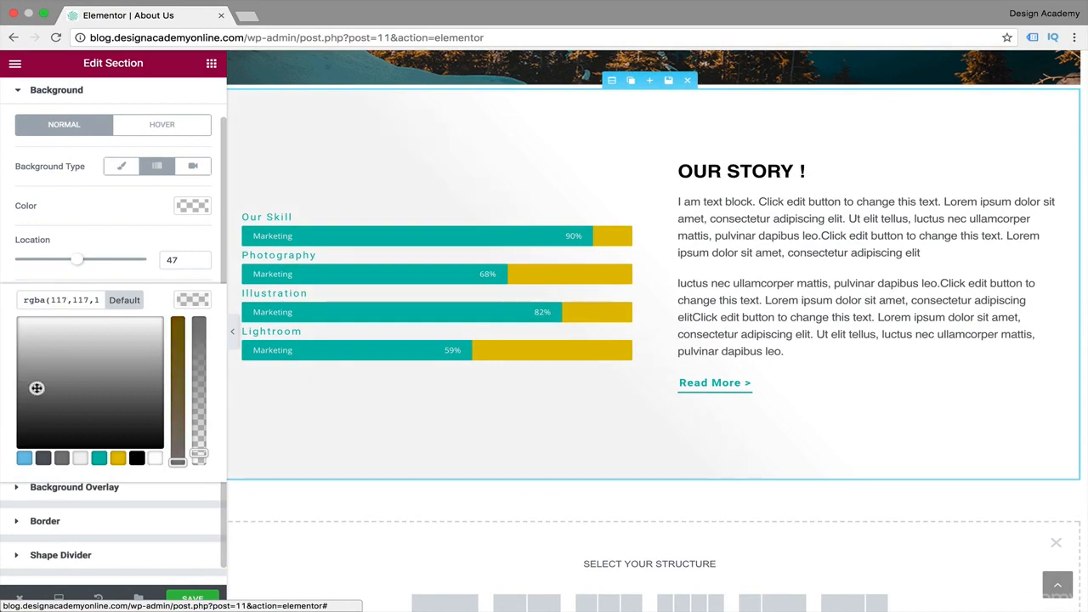
{"action": "left_click", "coordinate": [31, 370]}
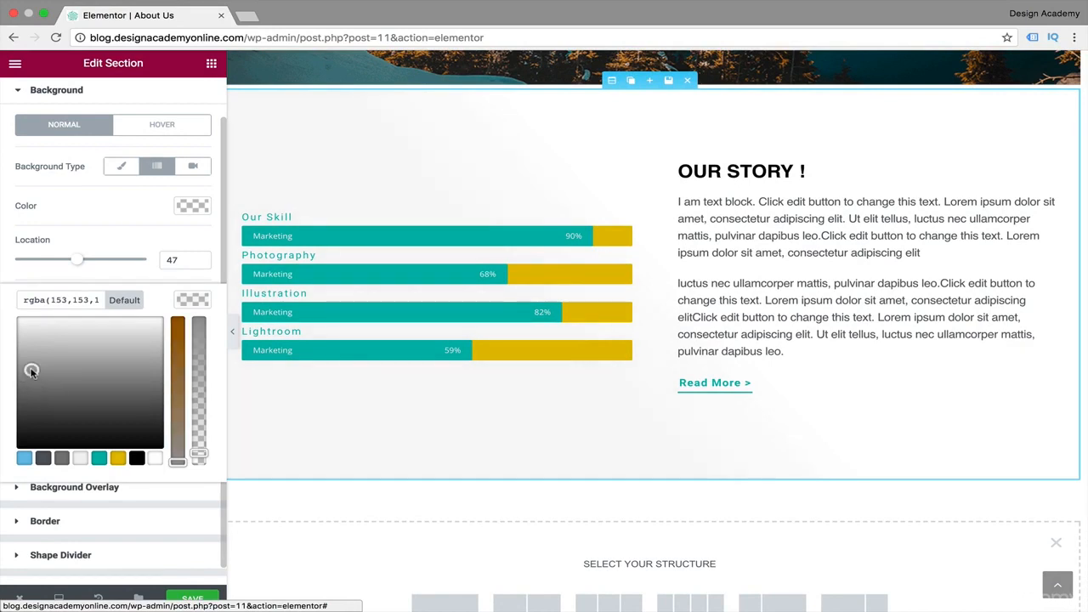
{"action": "left_click", "coordinate": [46, 460]}
{"action": "left_click", "coordinate": [66, 460]}
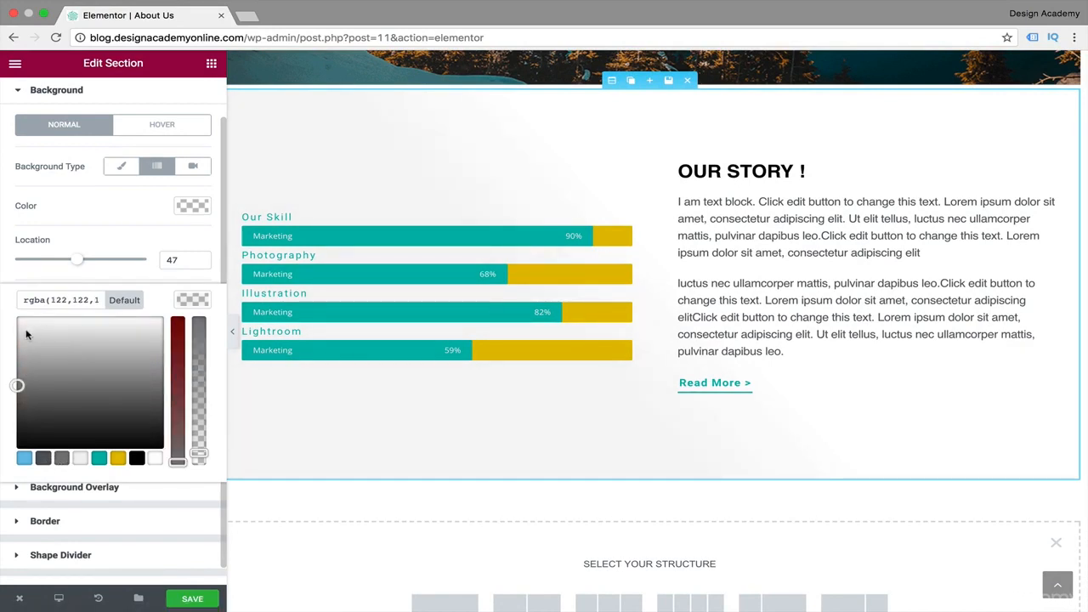
{"action": "left_click", "coordinate": [194, 300]}
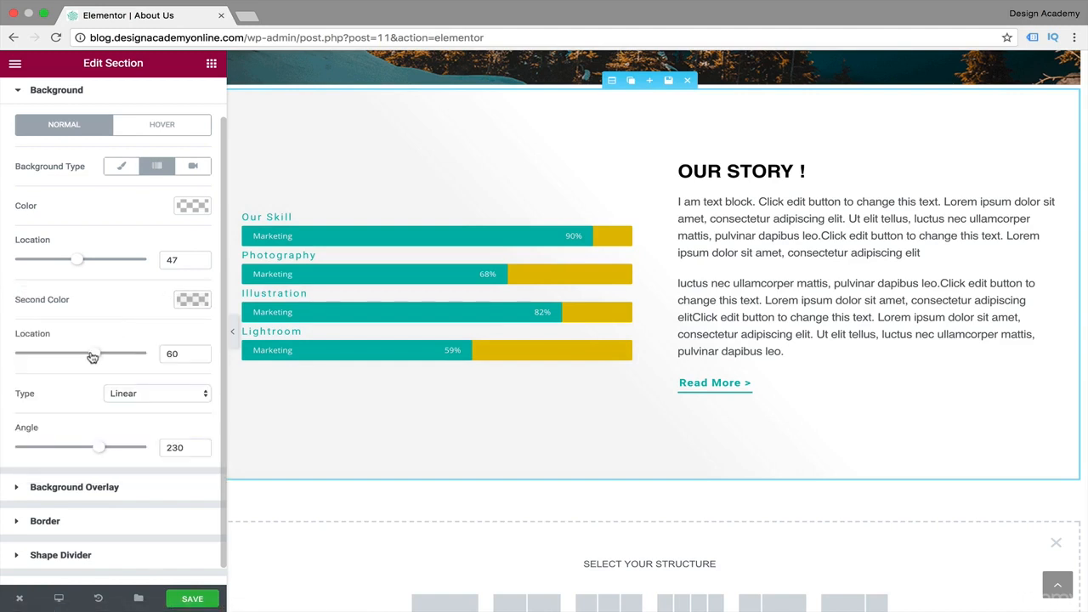
Set the gradient's color locations to 52 and 39, raise its angle slightly above 230, and preview the full-width page.
{"action": "left_click_drag", "start_coordinate": [90, 359], "coordinate": [58, 365]}
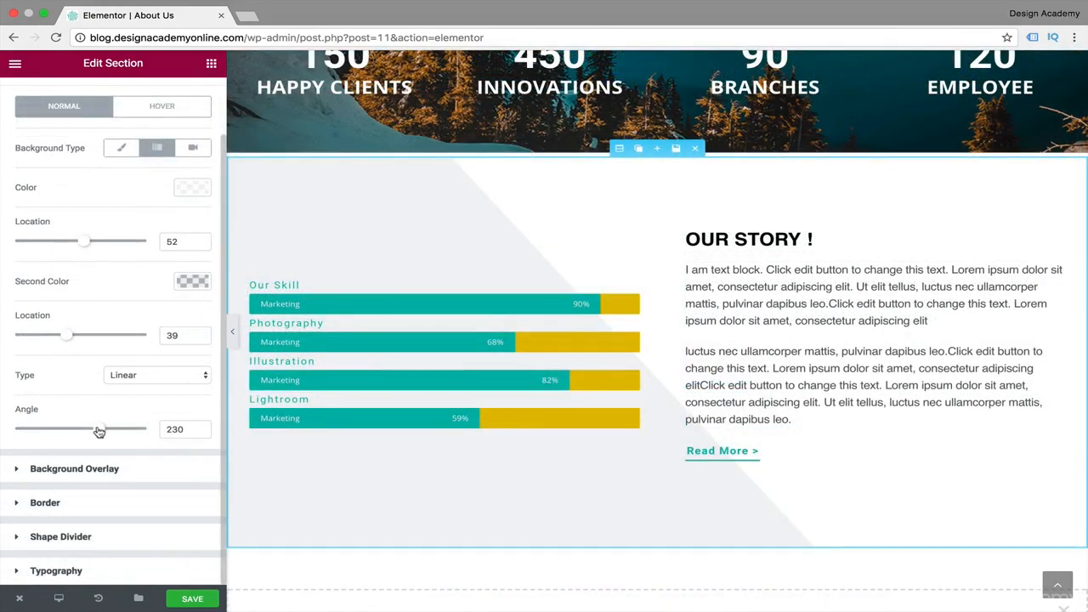
{"action": "left_click_drag", "start_coordinate": [101, 432], "coordinate": [102, 431]}
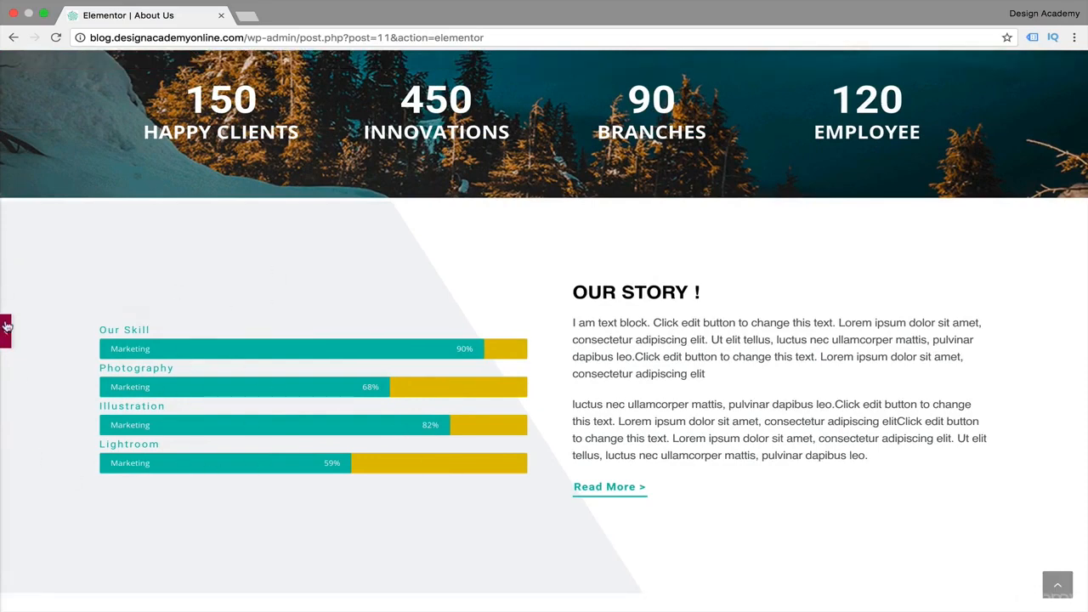
{"action": "left_click", "coordinate": [6, 327]}
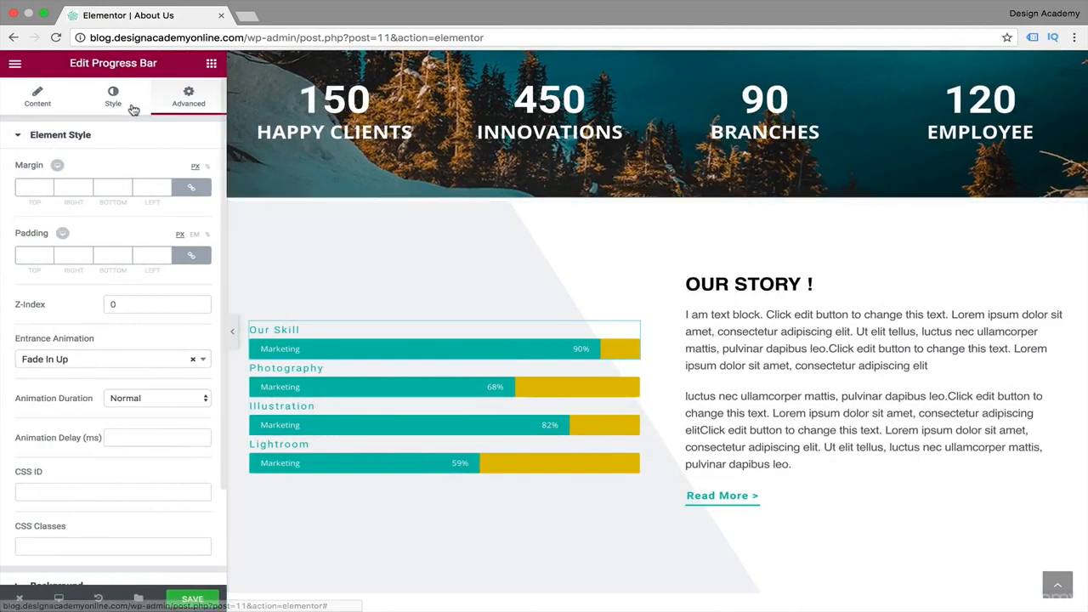
Replace the "Our Skill" progress bar's entrance animation with Fade In Right.
{"action": "left_click", "coordinate": [24, 141]}
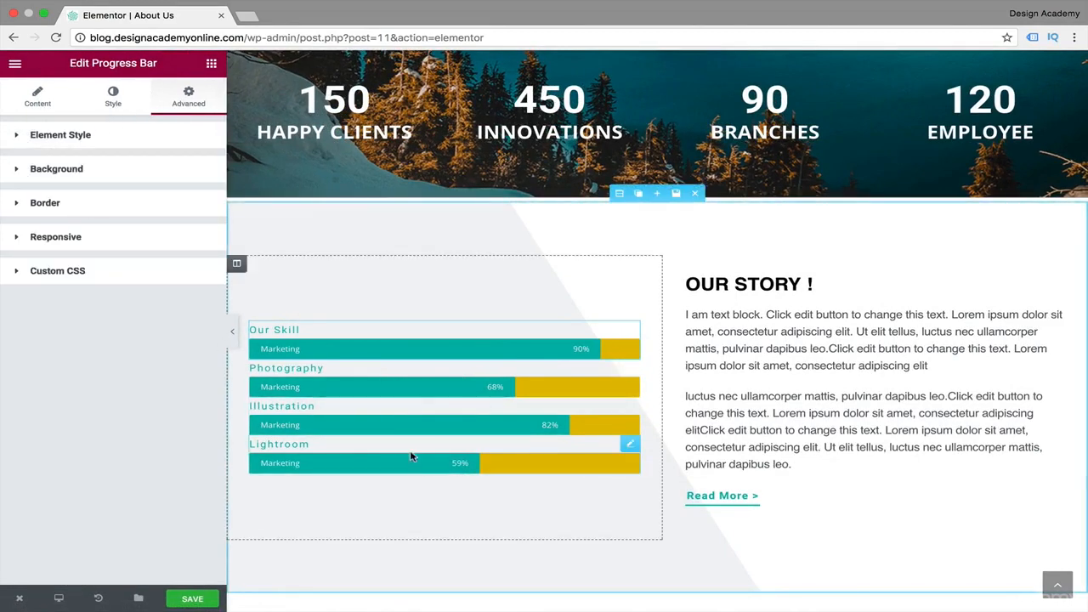
{"action": "left_click", "coordinate": [19, 140]}
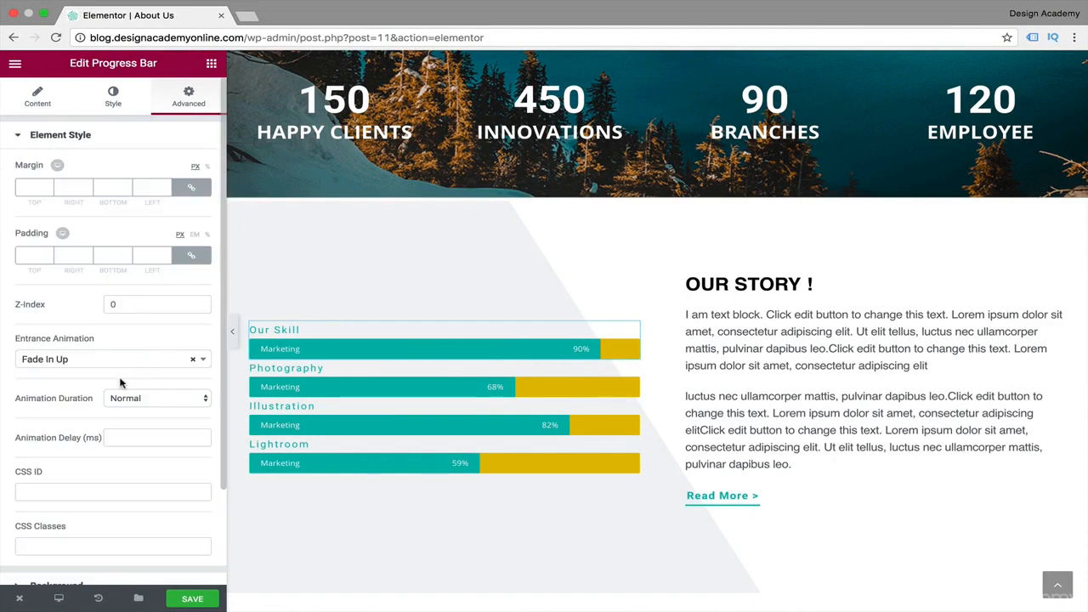
{"action": "left_click", "coordinate": [195, 363]}
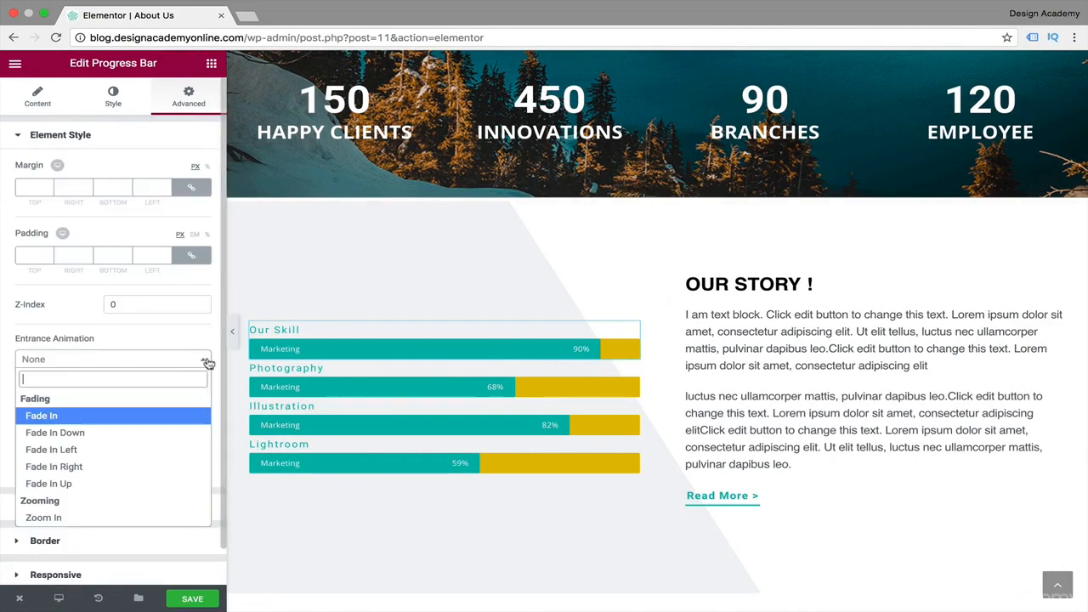
{"action": "left_click", "coordinate": [156, 466]}
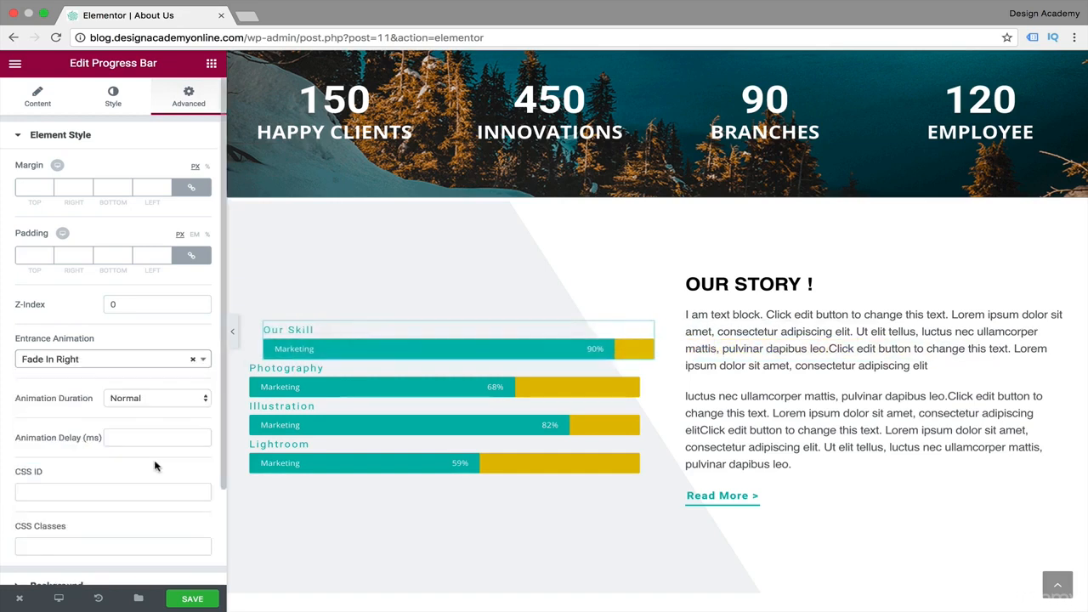
Try the Zoom In entrance animation on the "Our Skill" progress bar and switch back to Fade In Right.
{"action": "left_click", "coordinate": [203, 358]}
{"action": "left_click", "coordinate": [99, 518]}
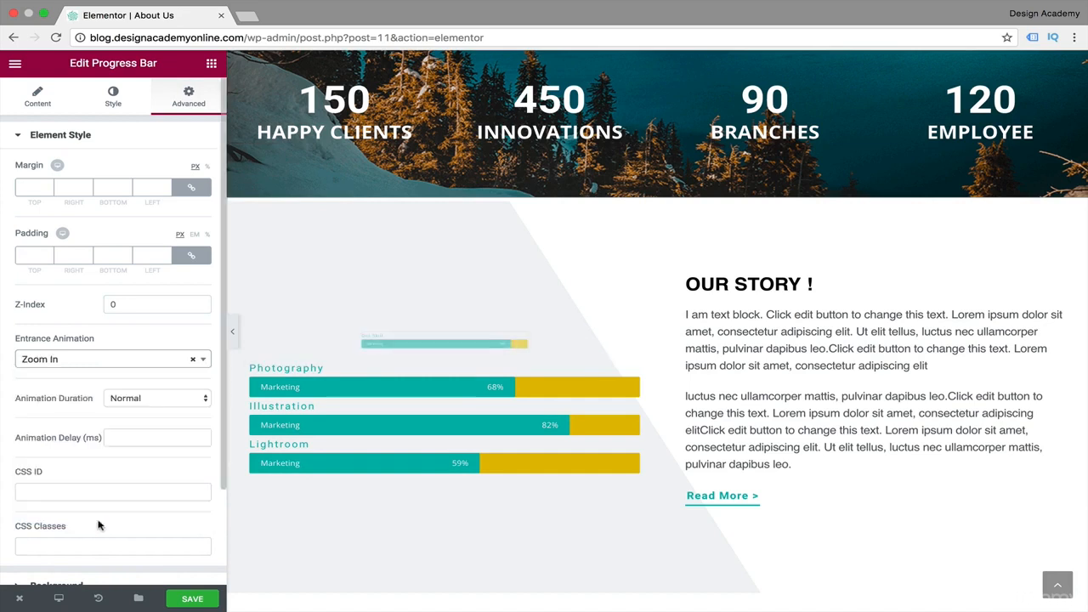
{"action": "left_click", "coordinate": [200, 358]}
{"action": "left_click", "coordinate": [103, 469]}
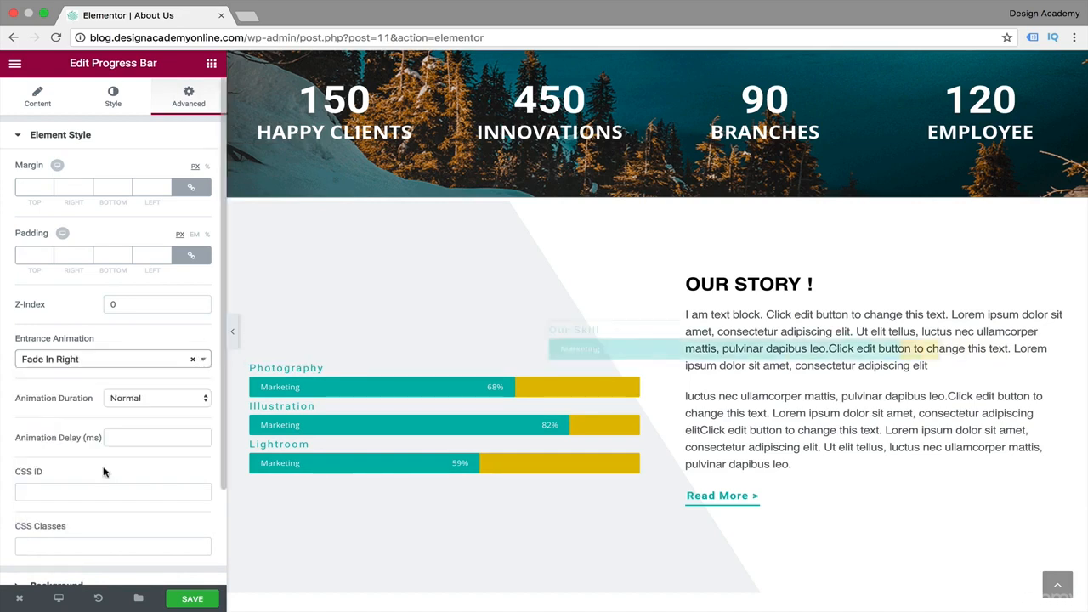
Set the entrance animation of the Photography and Illustration progress bars to Fade In Right.
{"action": "left_click", "coordinate": [384, 389]}
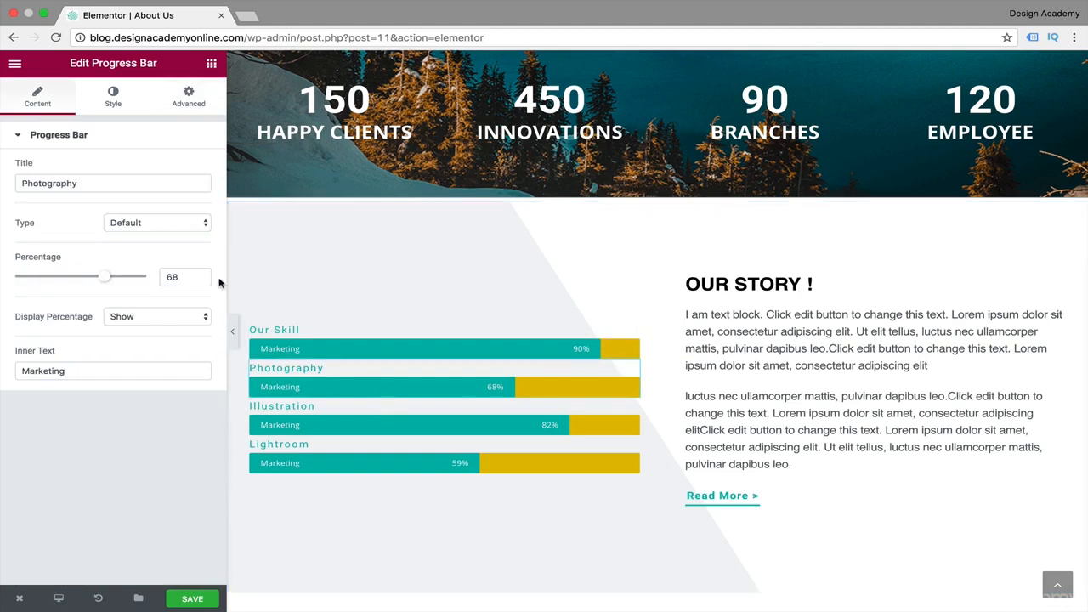
{"action": "left_click", "coordinate": [193, 90]}
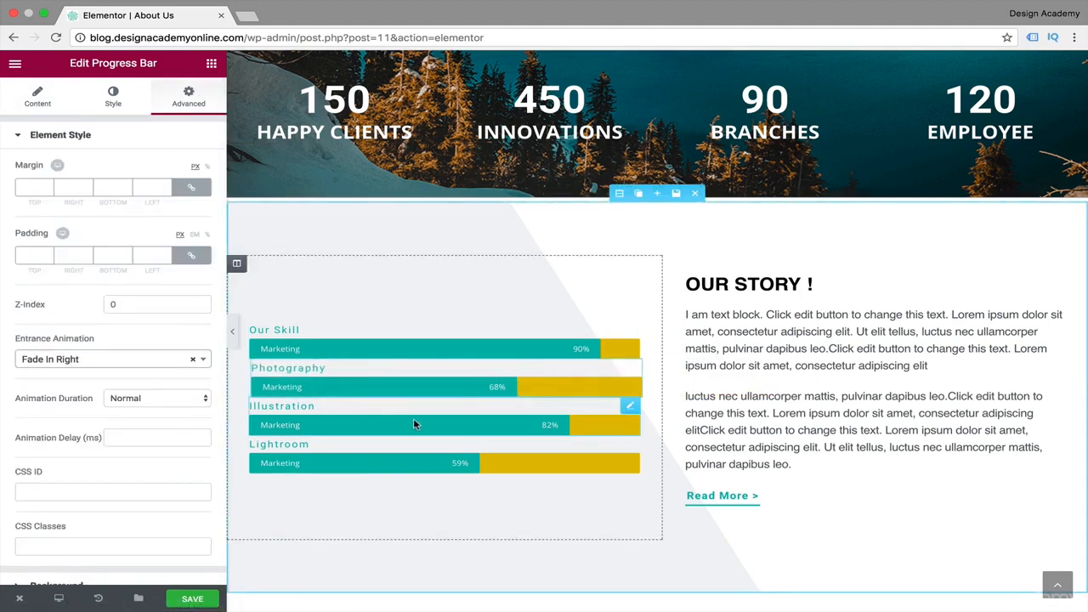
{"action": "left_click", "coordinate": [414, 421]}
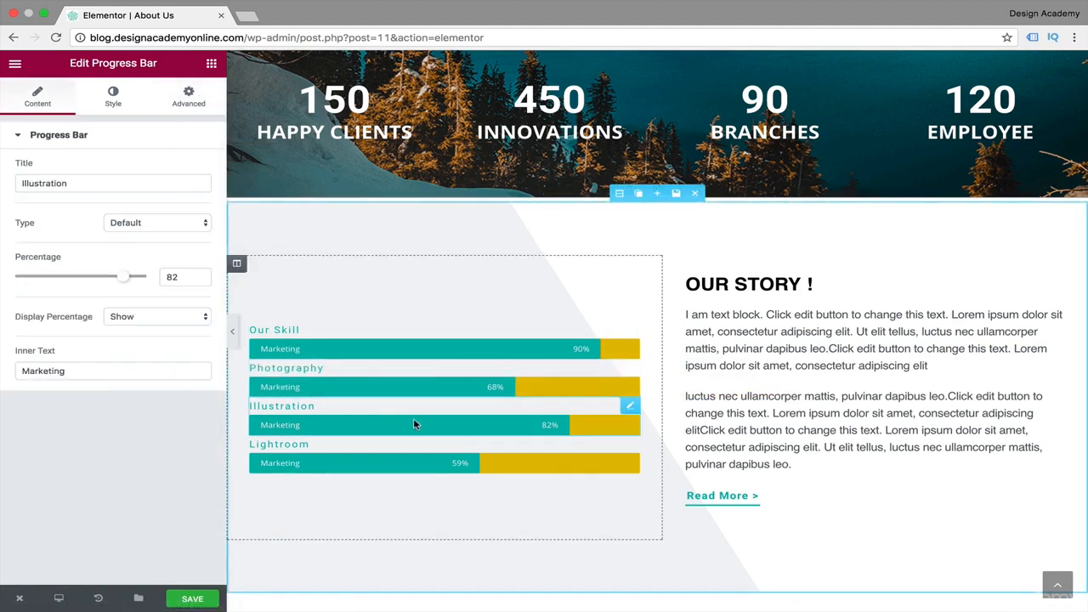
{"action": "left_click", "coordinate": [195, 111]}
{"action": "scroll", "coordinate": [193, 388], "scroll_direction": "down", "scroll_amount": 1}
{"action": "scroll", "coordinate": [191, 390], "scroll_direction": "up", "scroll_amount": 1}
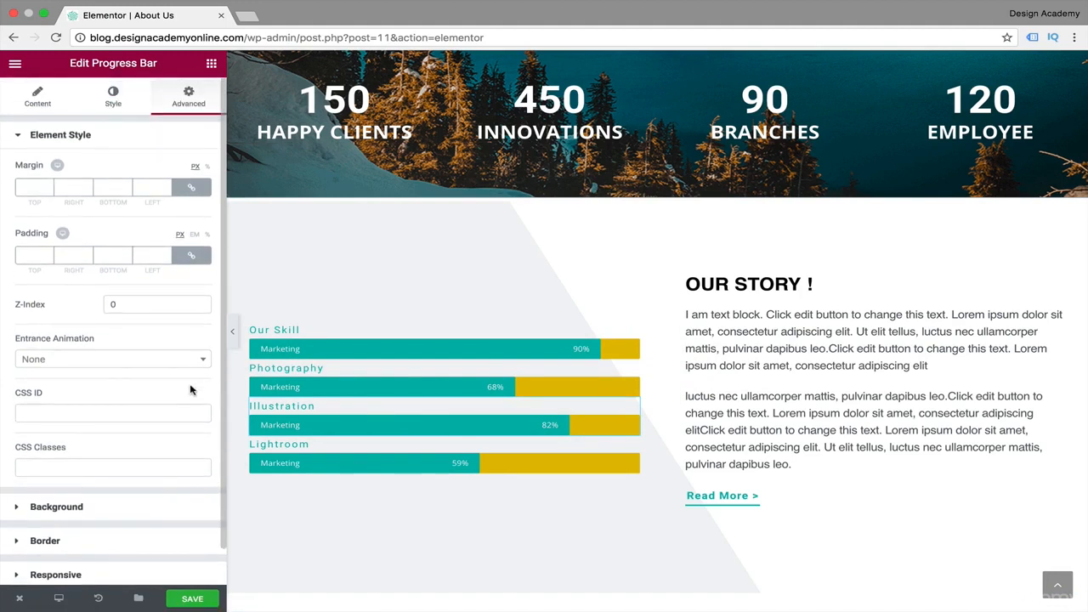
{"action": "left_click", "coordinate": [208, 364]}
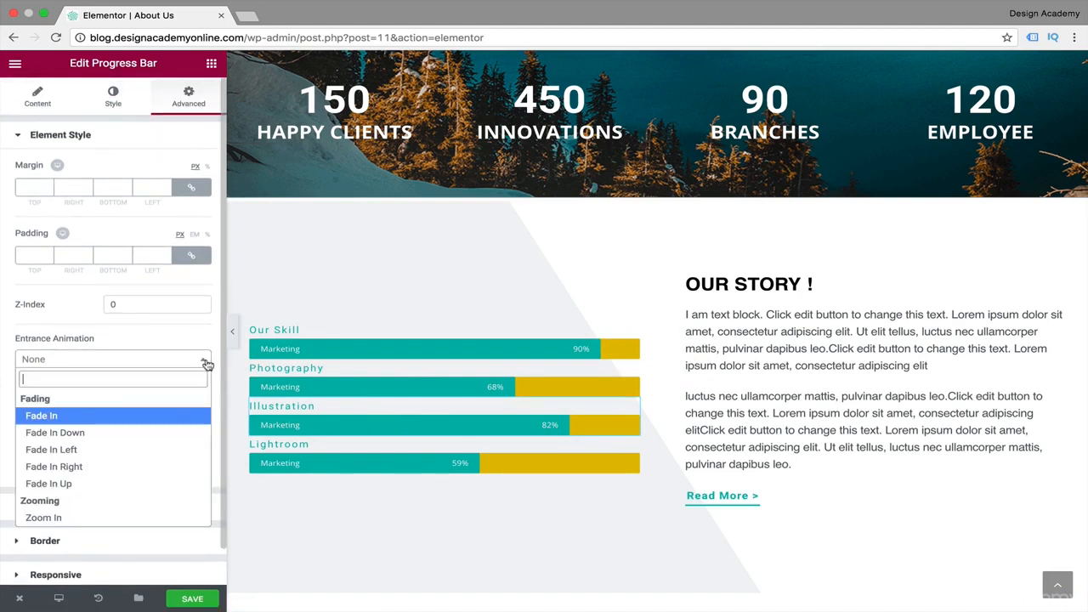
{"action": "left_click", "coordinate": [134, 467]}
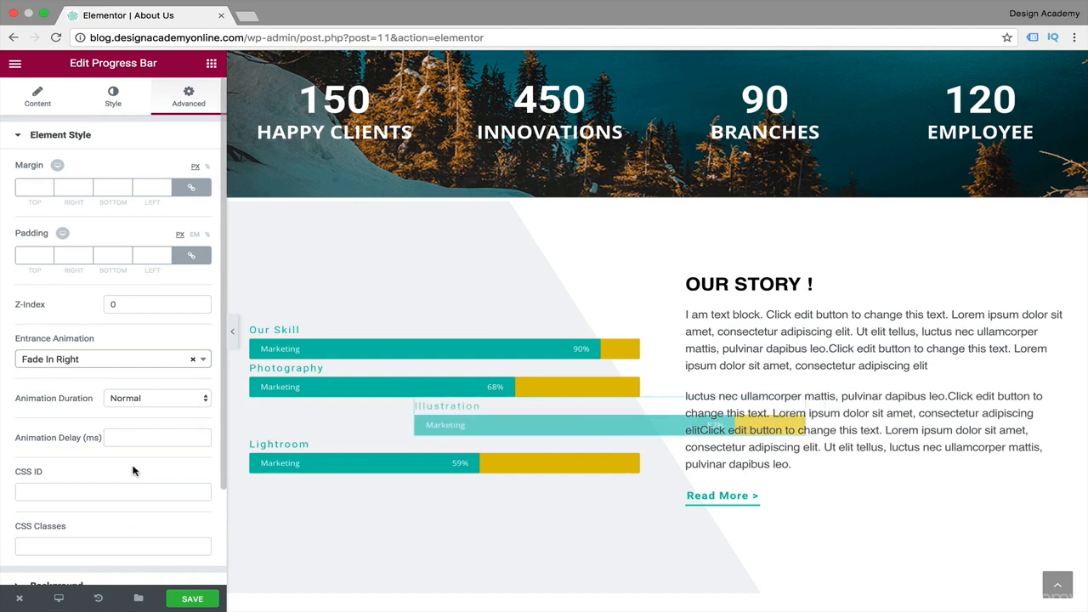
Set the Lightroom progress bar's entrance animation to Fade In Right and preview the page at full width.
{"action": "left_click", "coordinate": [425, 472]}
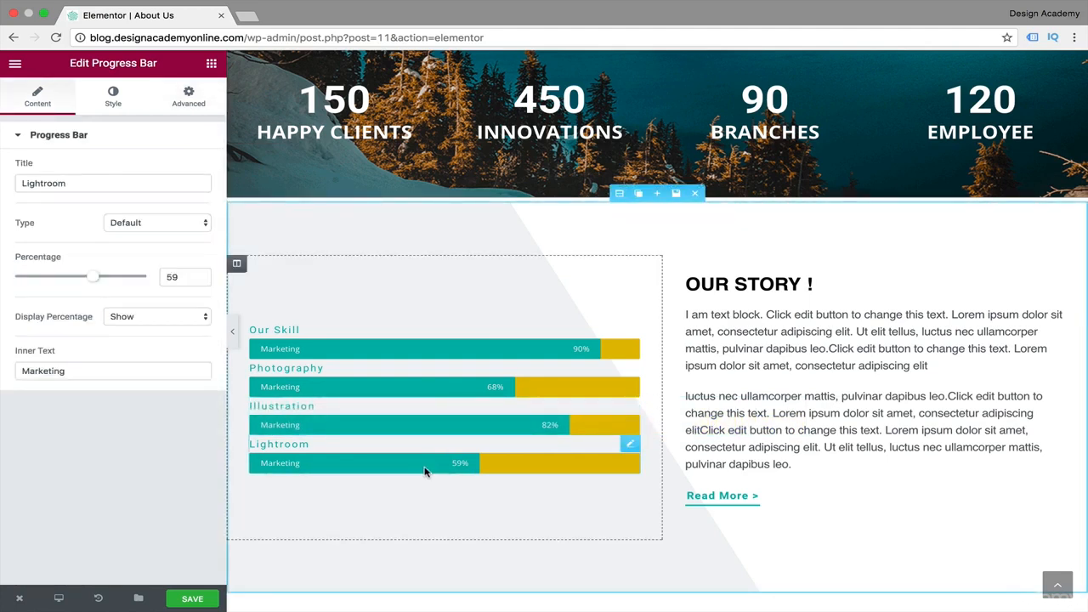
{"action": "left_click", "coordinate": [188, 101]}
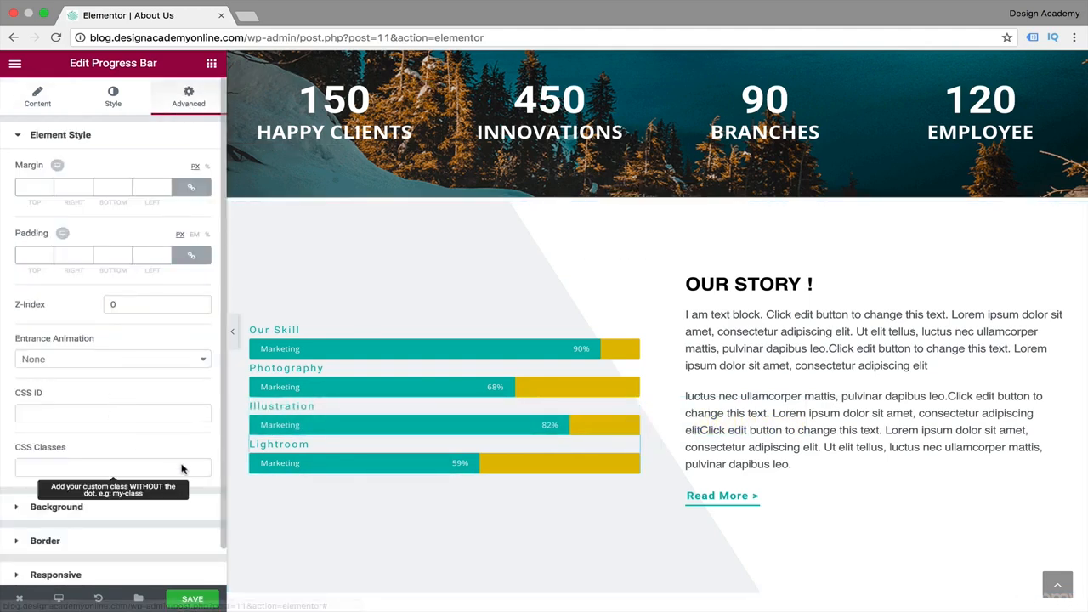
{"action": "scroll", "coordinate": [181, 468], "scroll_direction": "down", "scroll_amount": 2}
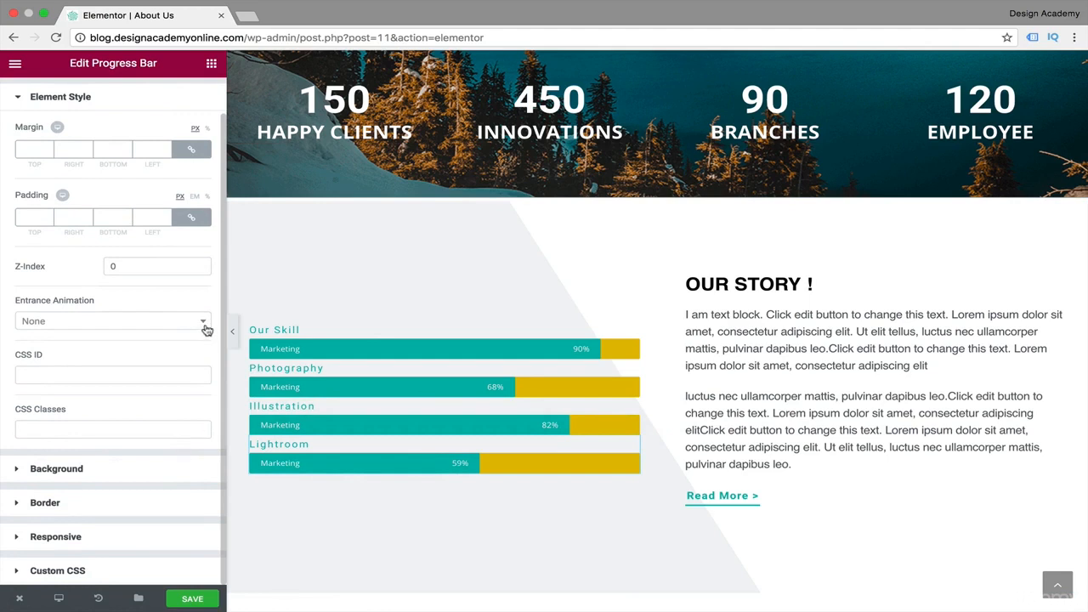
{"action": "left_click", "coordinate": [206, 329]}
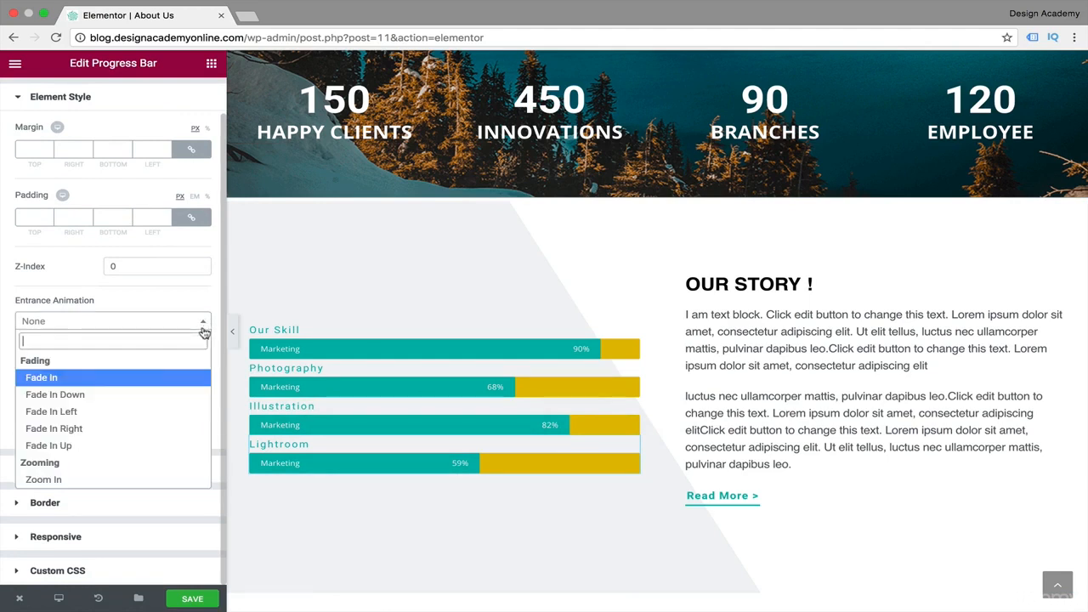
{"action": "left_click", "coordinate": [156, 426]}
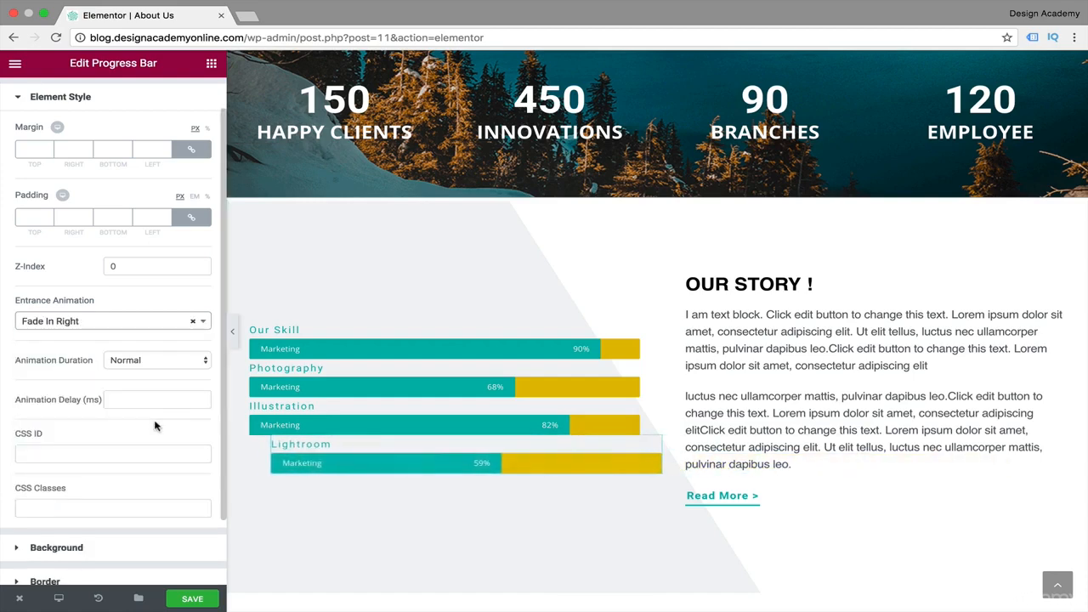
{"action": "left_click", "coordinate": [232, 330]}
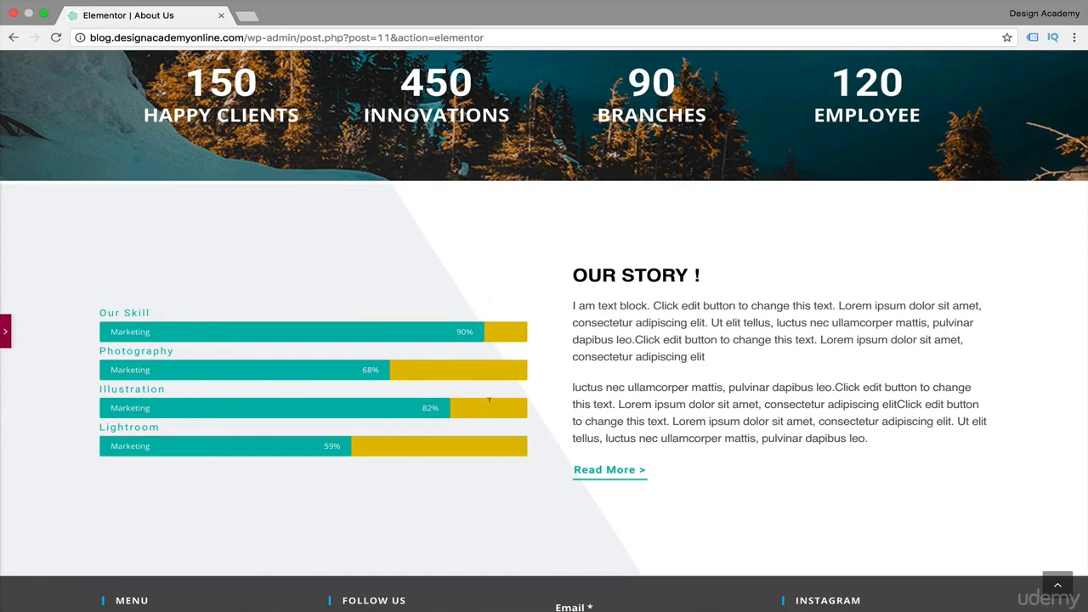
{"action": "left_click", "coordinate": [6, 332]}
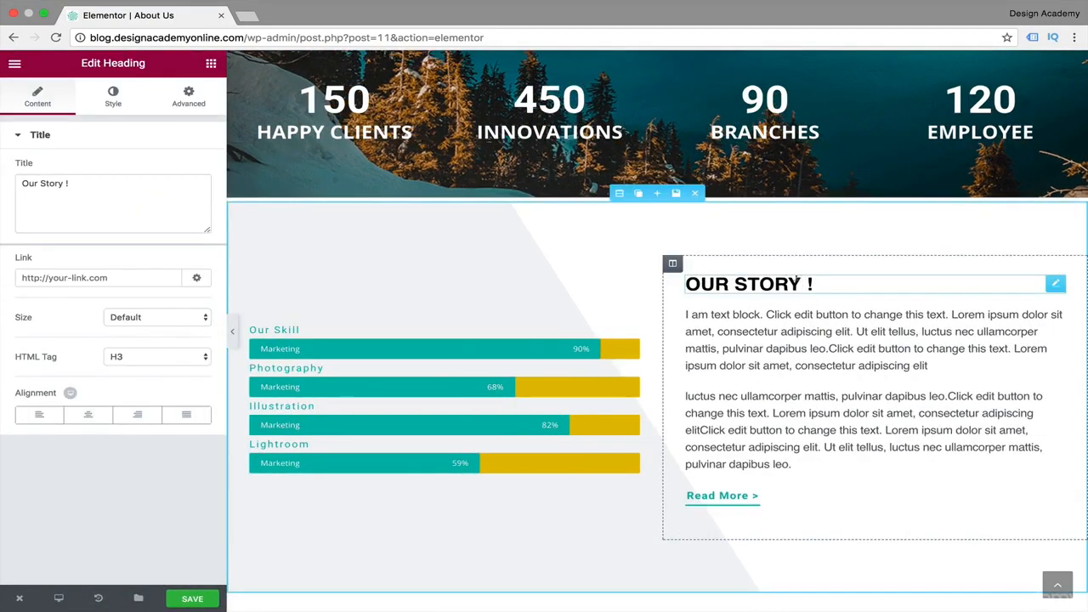
Change the heading beside the progress bars to "Our Progress !".
{"action": "left_click_drag", "start_coordinate": [798, 281], "coordinate": [755, 281]}
{"action": "double_click", "coordinate": [51, 183]}
{"action": "key", "text": "BackSpace"}
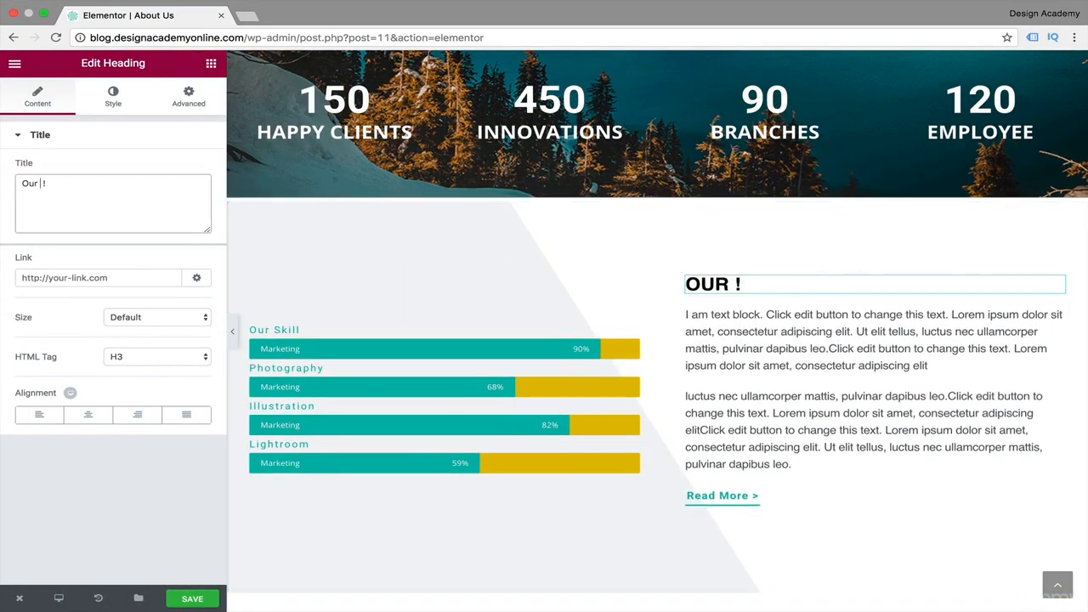
{"action": "type", "text": "Progress"}
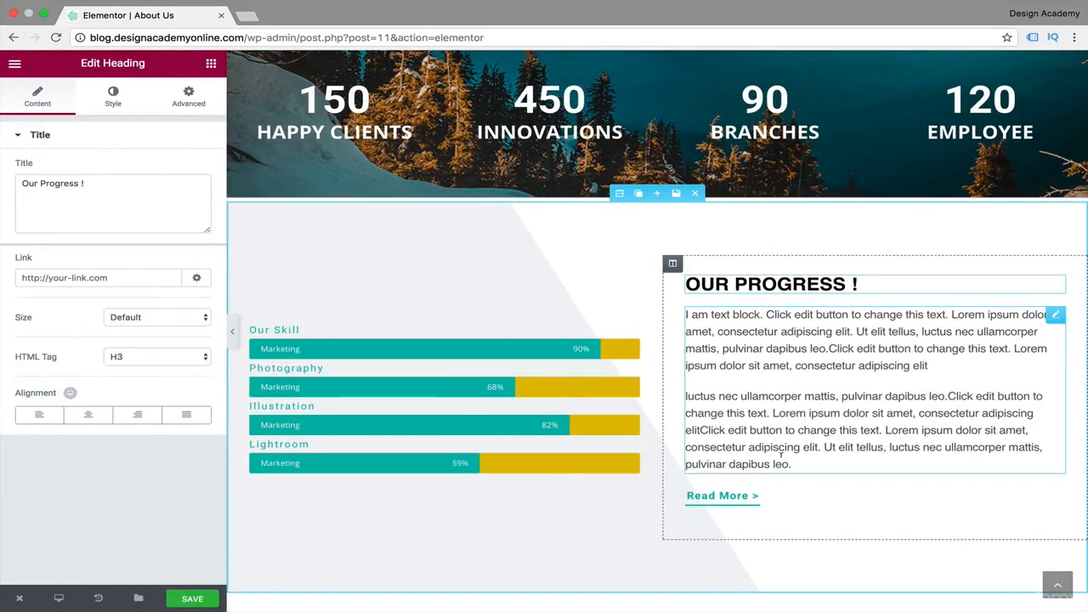
Set the entrance animation of the text block under the "Our Progress !" heading to Fade In.
{"action": "left_click", "coordinate": [767, 348]}
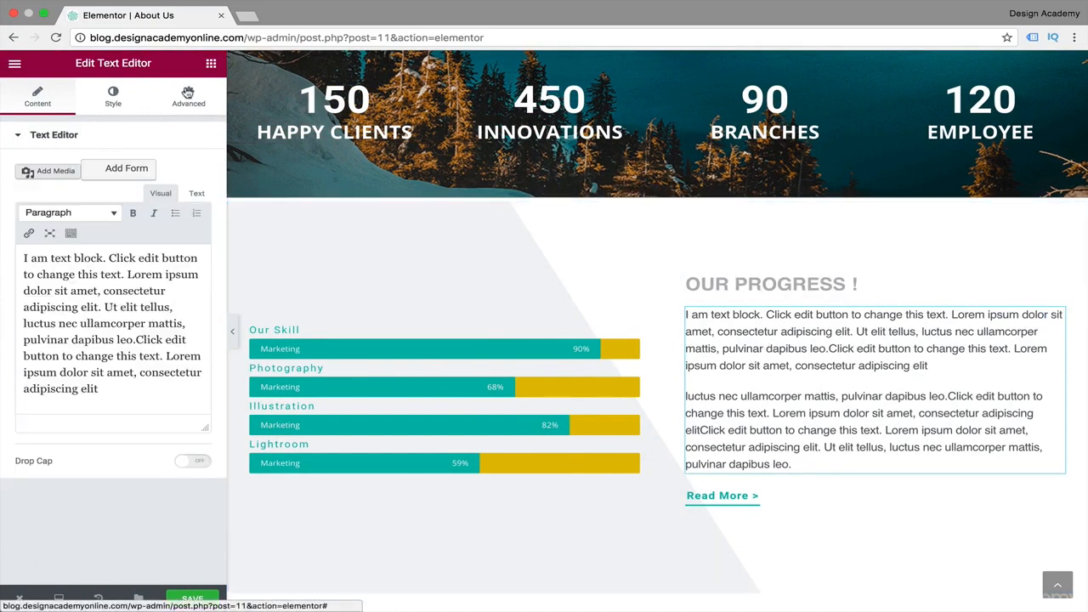
{"action": "left_click", "coordinate": [188, 94]}
{"action": "scroll", "coordinate": [51, 417], "scroll_direction": "down", "scroll_amount": 1}
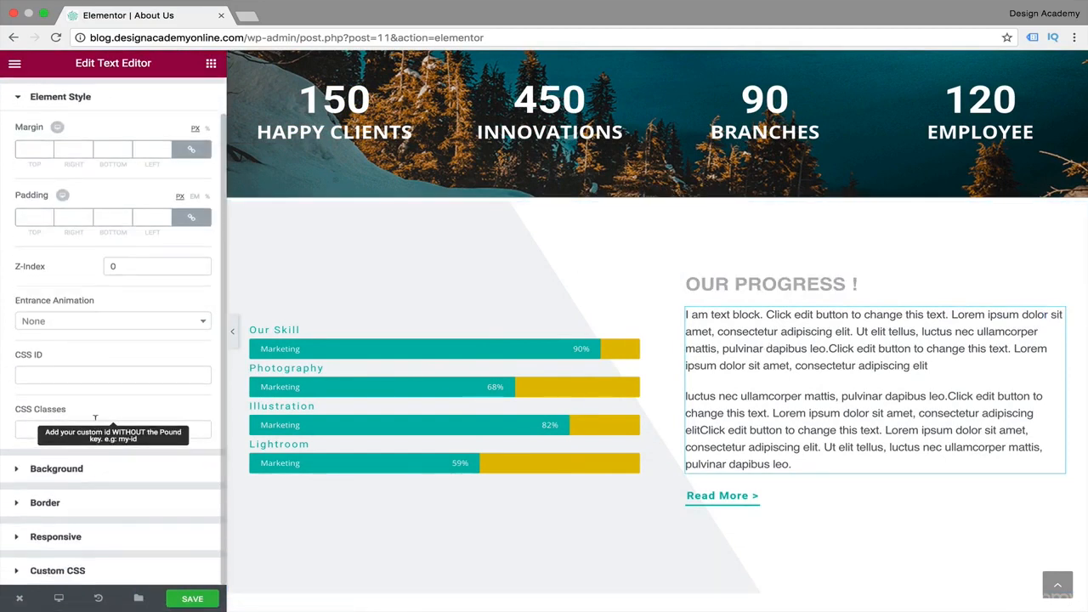
{"action": "left_click", "coordinate": [181, 321]}
{"action": "left_click", "coordinate": [141, 379]}
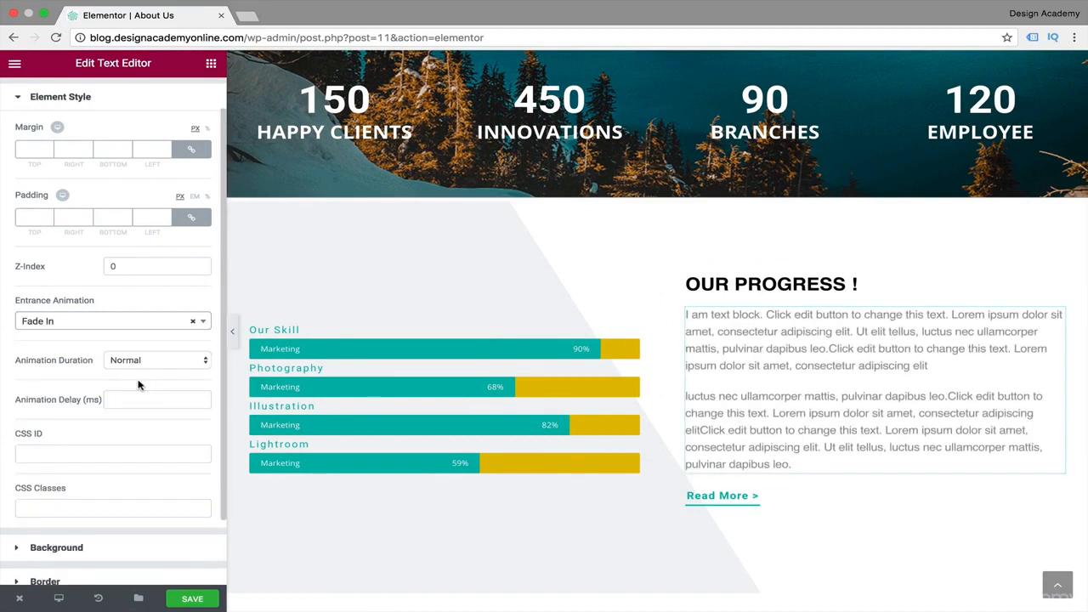
Apply the Fade In entrance animation to the "Our Progress !" heading.
{"action": "left_click", "coordinate": [753, 289]}
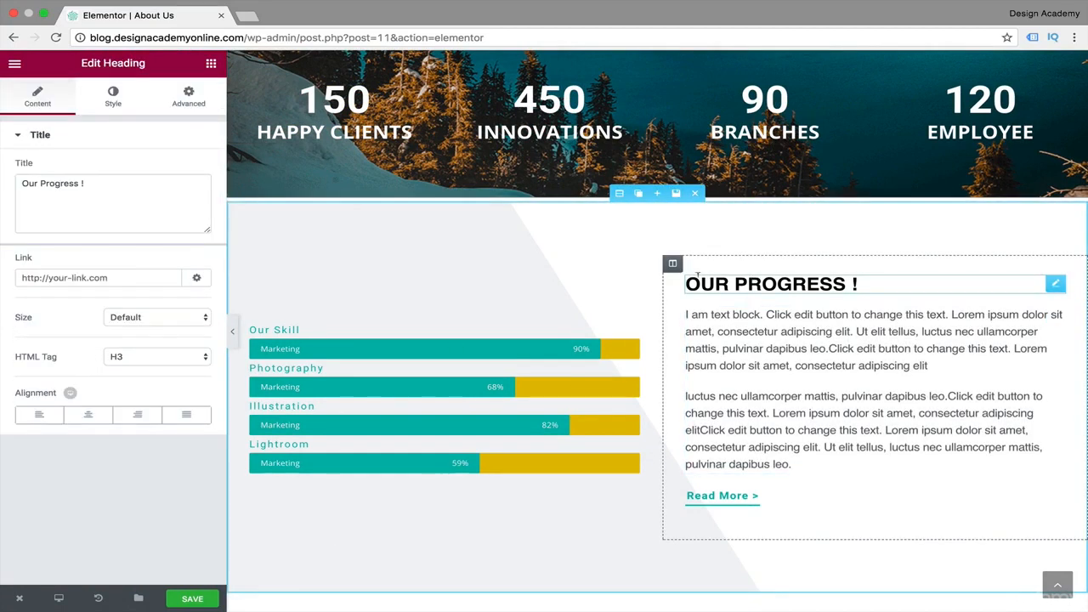
{"action": "left_click", "coordinate": [209, 322]}
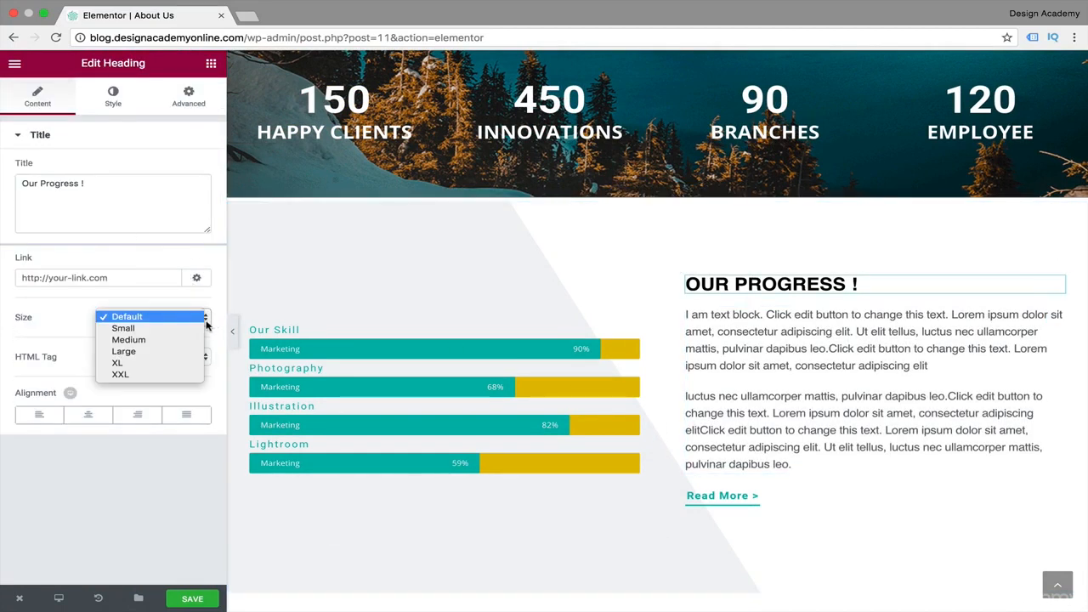
{"action": "left_click", "coordinate": [205, 148]}
{"action": "left_click", "coordinate": [190, 95]}
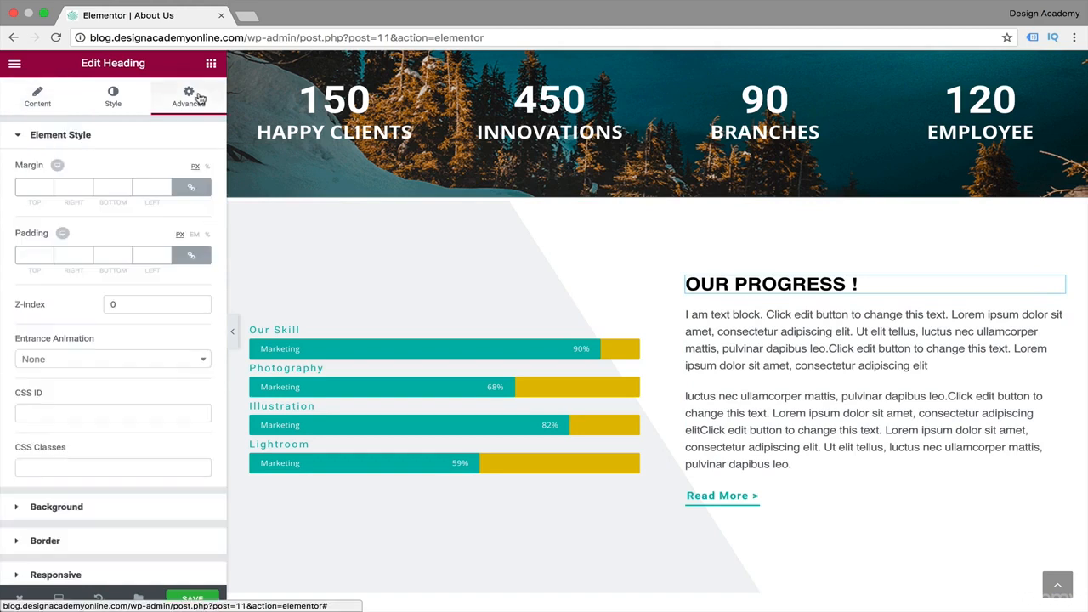
{"action": "left_click", "coordinate": [201, 360]}
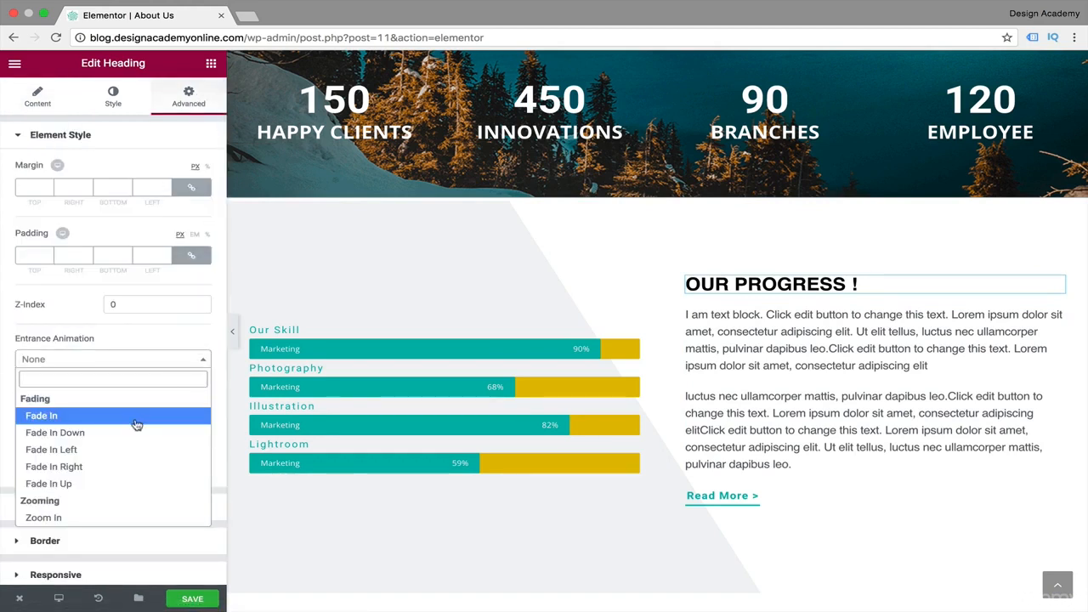
{"action": "left_click", "coordinate": [136, 415]}
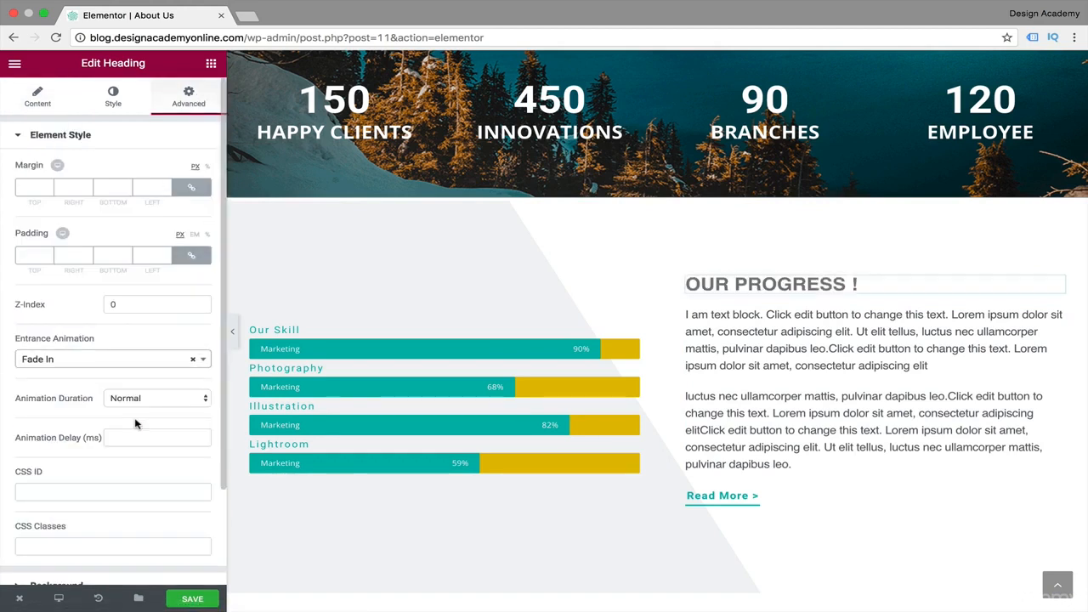
Give the "Read More >" button beside the progress bars the Fade In Down entrance animation and save the page.
{"action": "left_click", "coordinate": [721, 495]}
{"action": "left_click", "coordinate": [188, 102]}
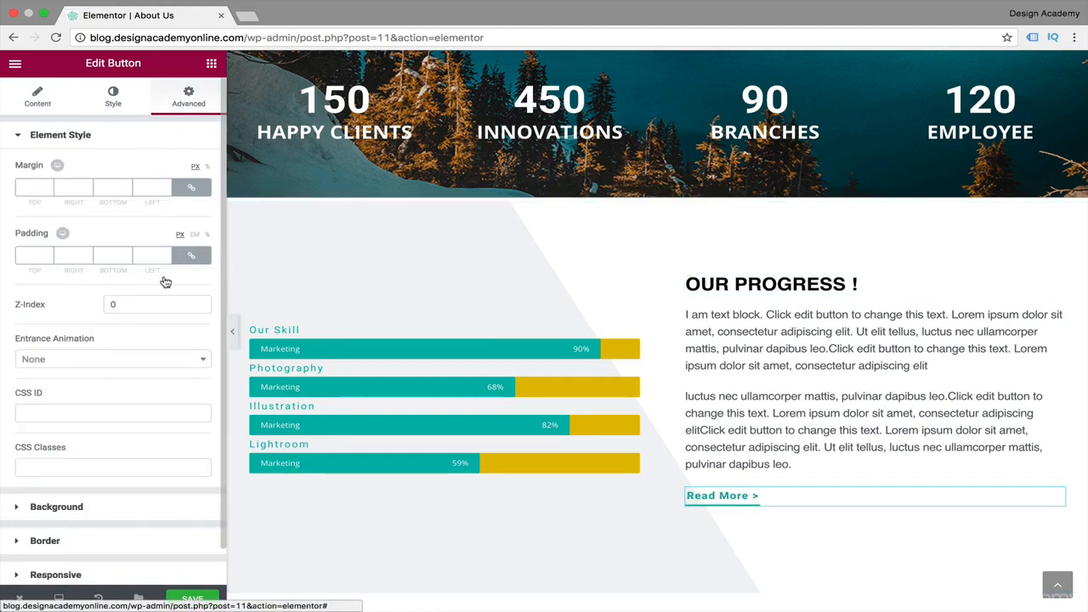
{"action": "left_click", "coordinate": [201, 359]}
{"action": "left_click", "coordinate": [117, 429]}
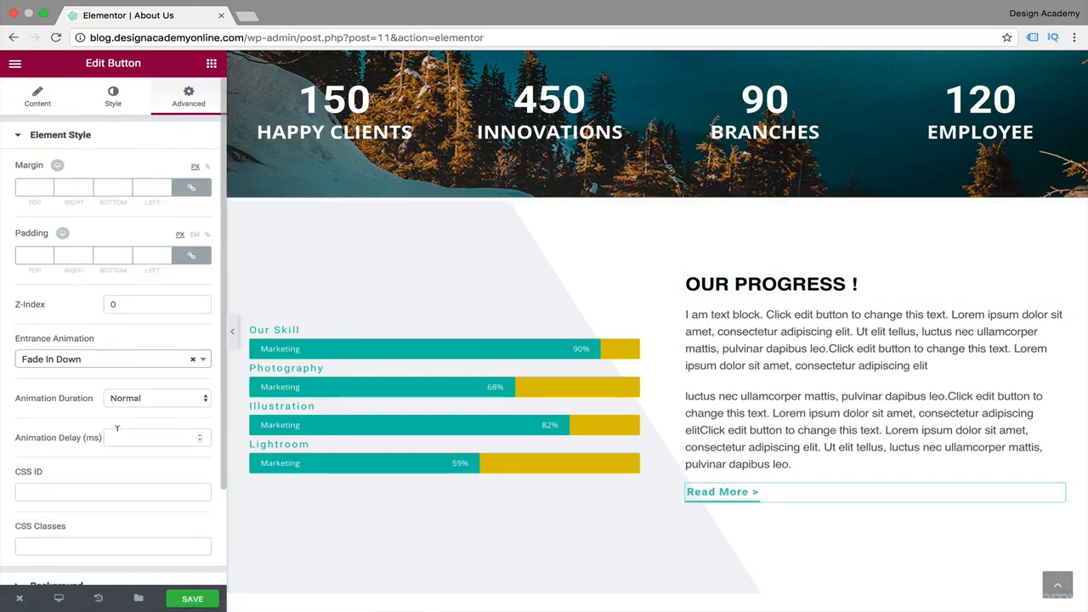
{"action": "left_click", "coordinate": [192, 599]}
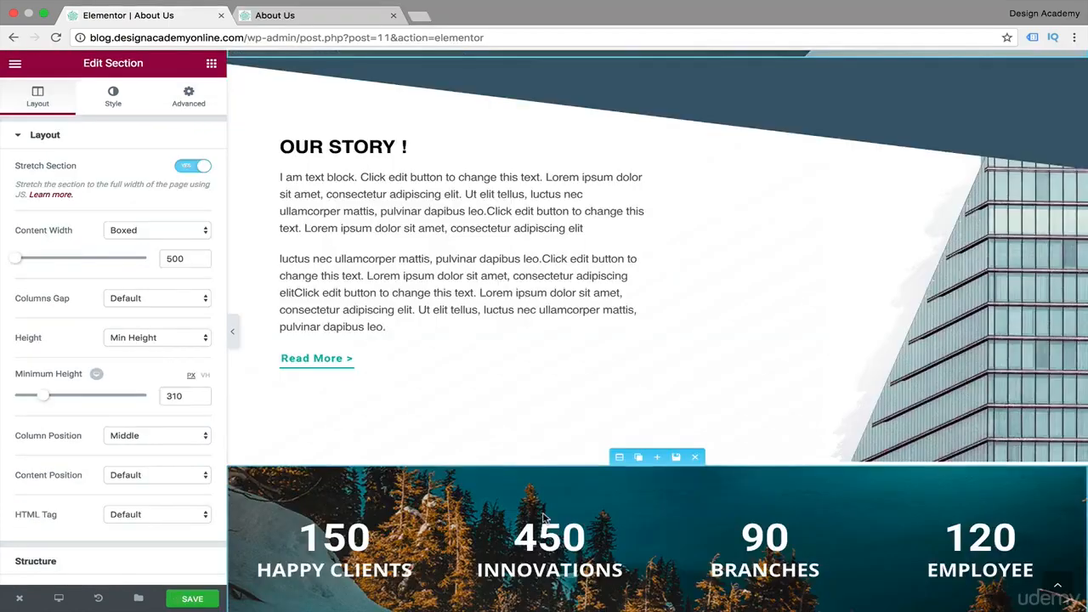
Try the Fade In Left entrance animation on the building image beside "Our Story !", and settle on Fade In Right.
{"action": "scroll", "coordinate": [547, 515], "scroll_direction": "down", "scroll_amount": 5}
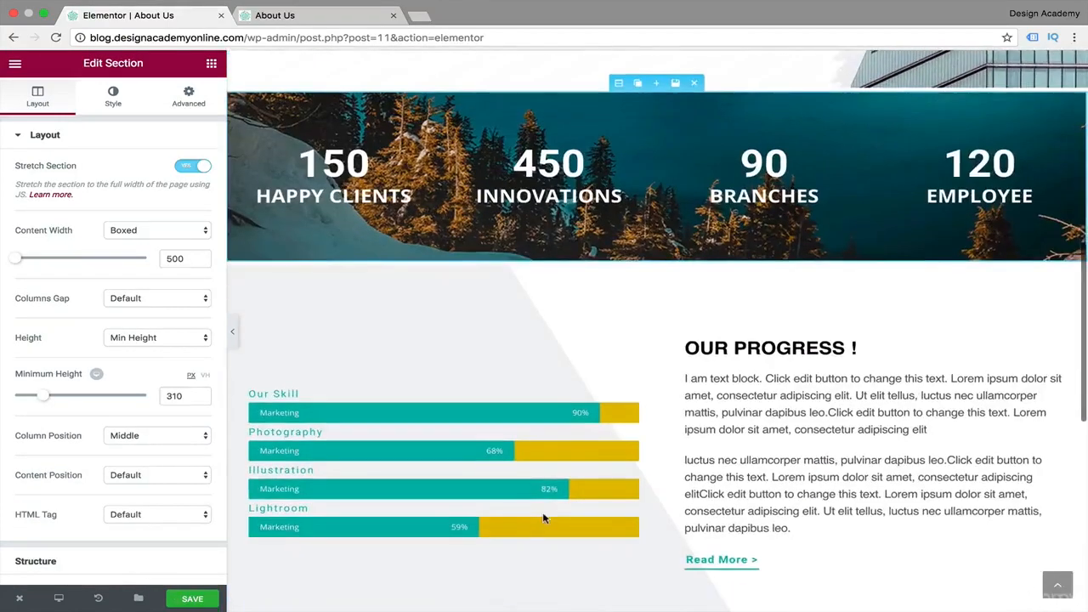
{"action": "scroll", "coordinate": [546, 515], "scroll_direction": "up", "scroll_amount": 6}
{"action": "left_click", "coordinate": [879, 384]}
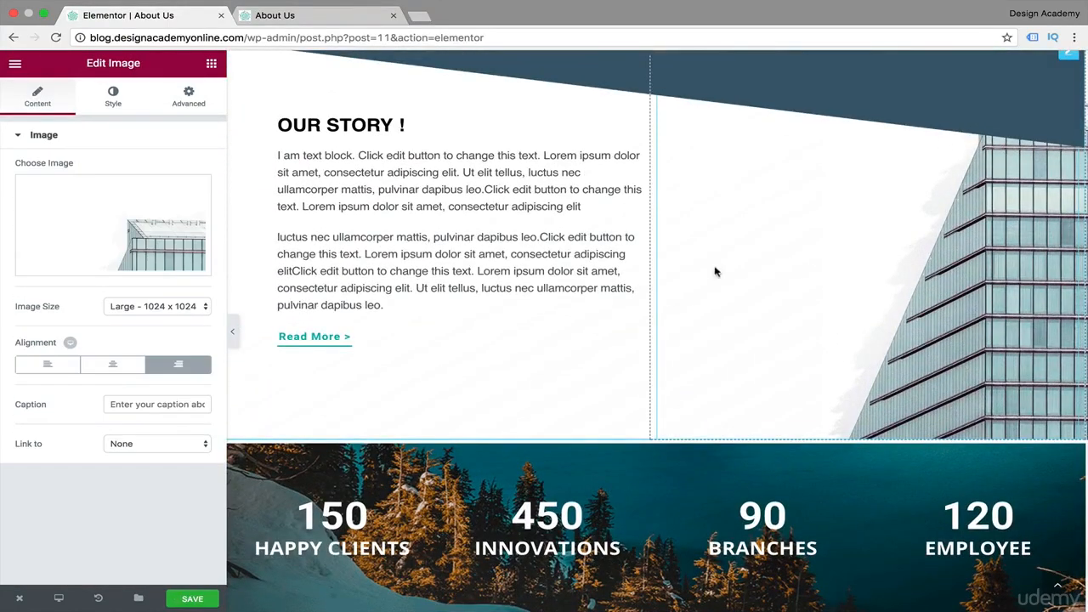
{"action": "left_click", "coordinate": [189, 96]}
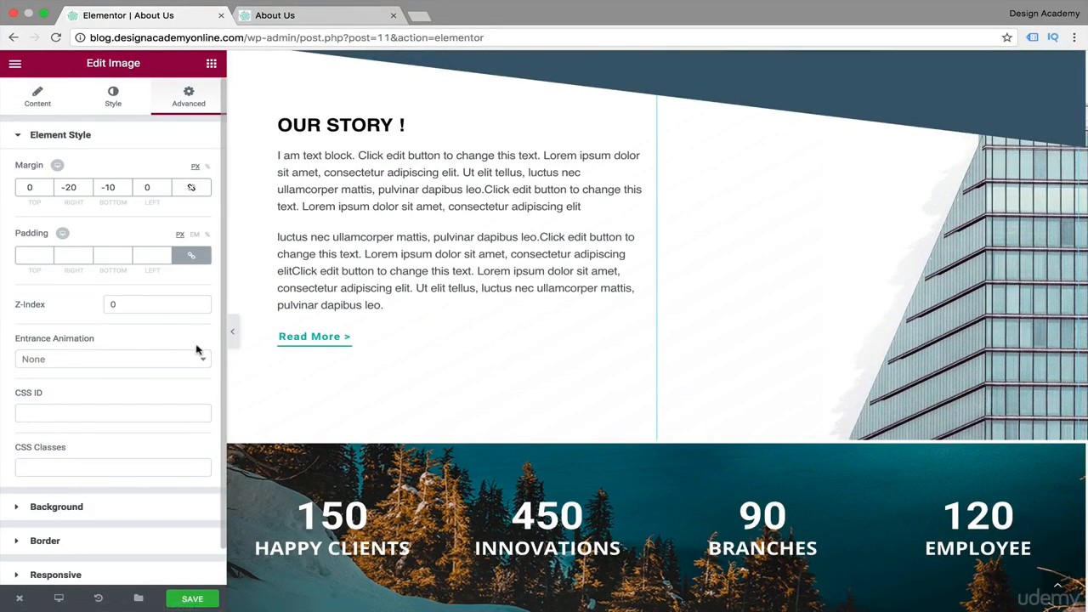
{"action": "left_click", "coordinate": [198, 361]}
{"action": "left_click", "coordinate": [51, 449]}
{"action": "left_click", "coordinate": [204, 358]}
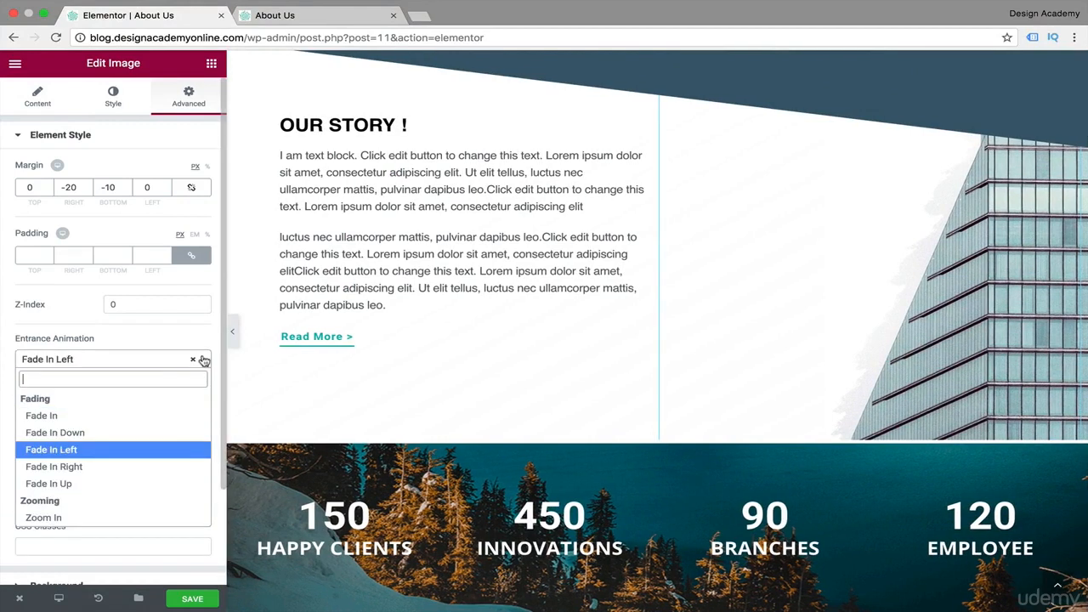
{"action": "left_click", "coordinate": [147, 470]}
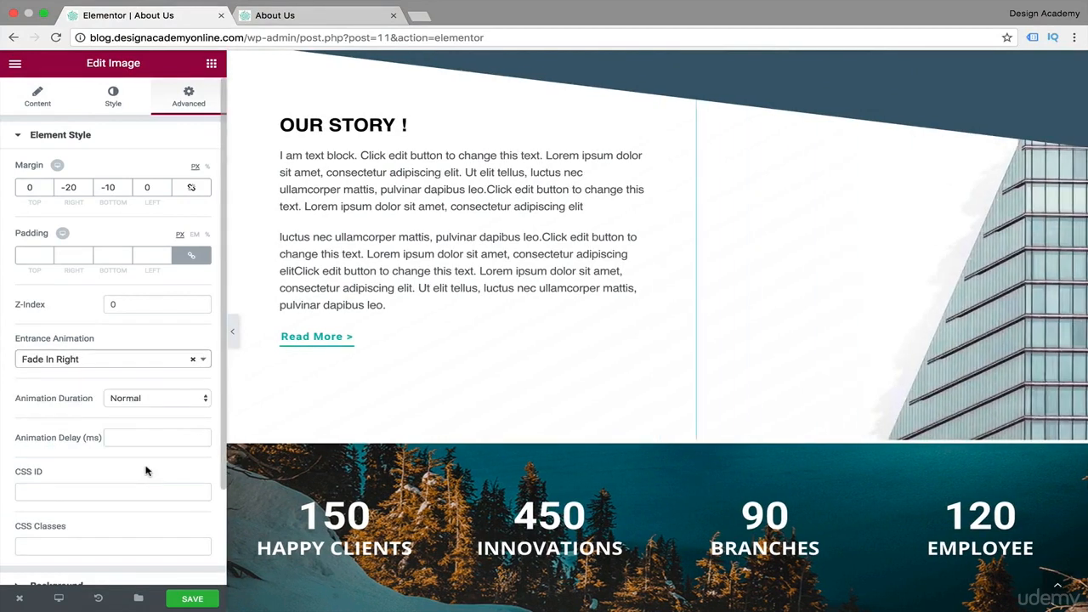
{"action": "left_click", "coordinate": [204, 359]}
{"action": "left_click", "coordinate": [205, 361]}
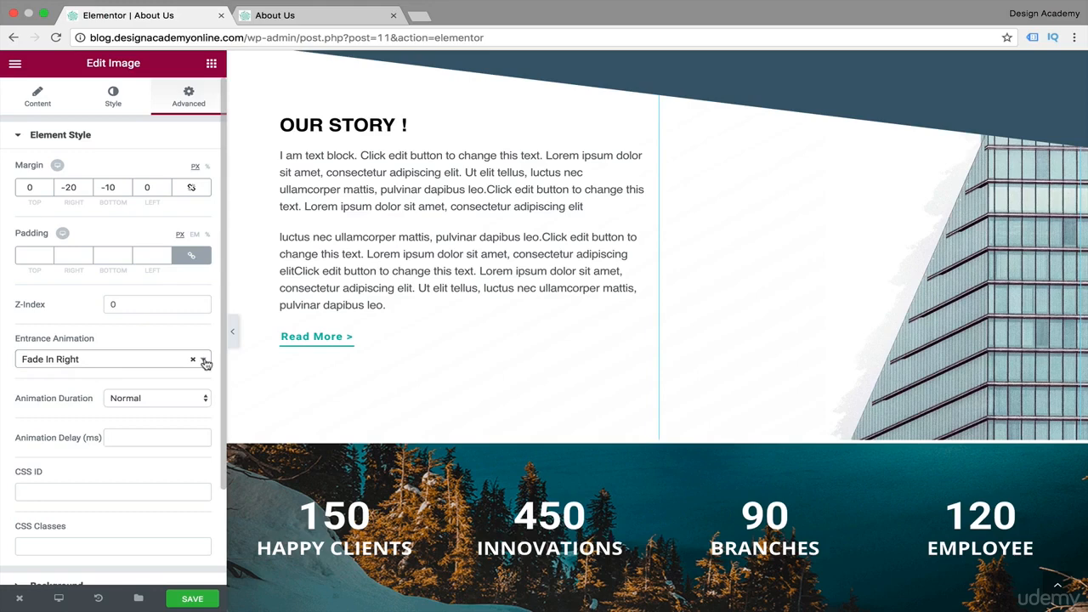
Set the entrance animation of the text block under the "Our Story !" heading to Fade In.
{"action": "left_click", "coordinate": [413, 190]}
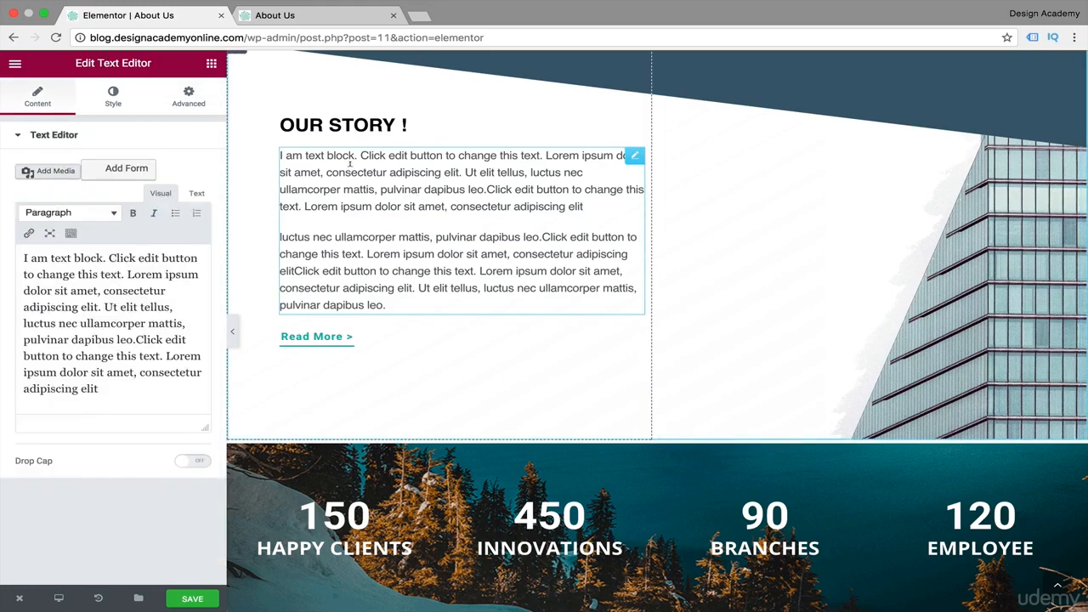
{"action": "left_click", "coordinate": [189, 97]}
{"action": "left_click", "coordinate": [204, 360]}
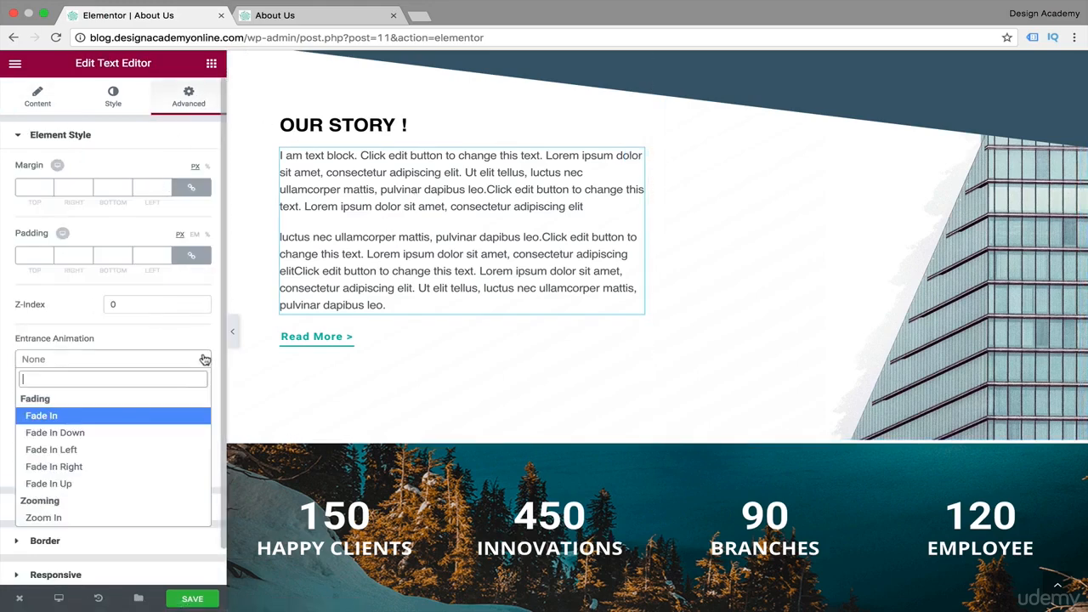
{"action": "left_click", "coordinate": [144, 416]}
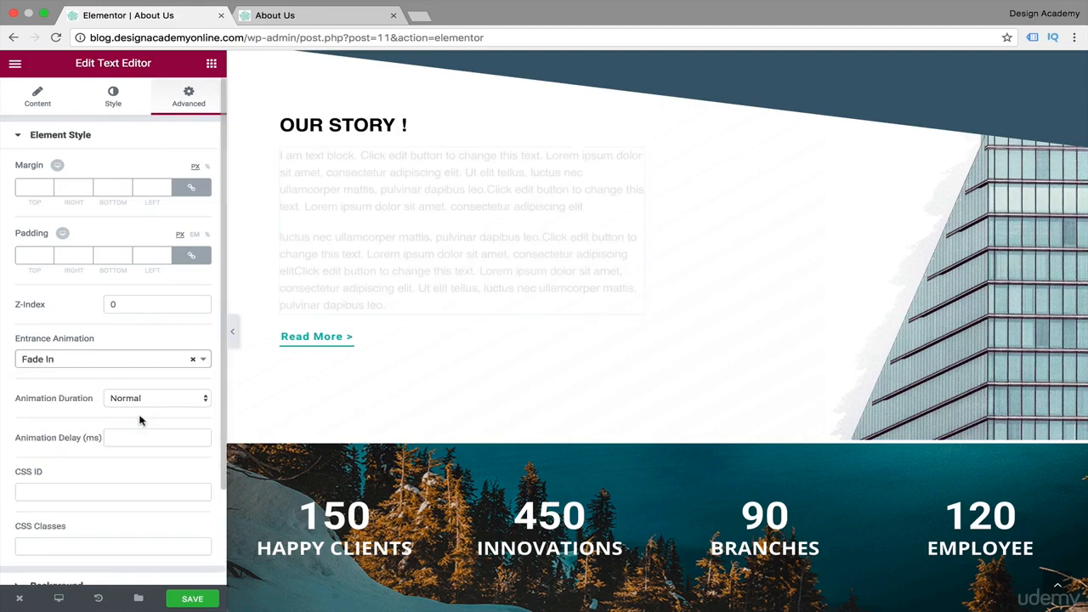
Apply the Fade In entrance animation to the "Our Story !" heading.
{"action": "left_click", "coordinate": [339, 126]}
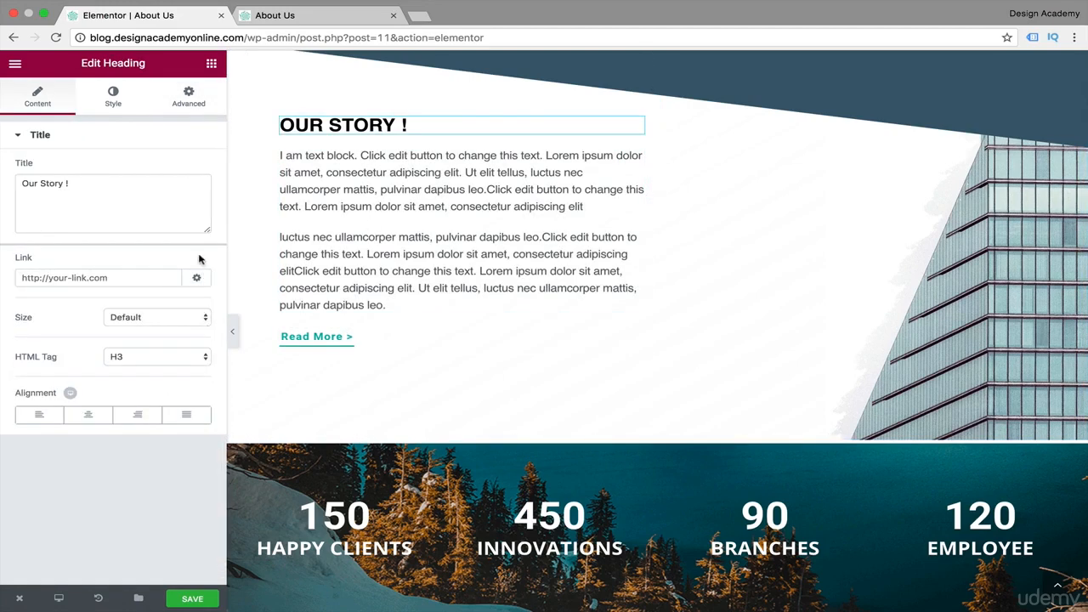
{"action": "left_click", "coordinate": [190, 98]}
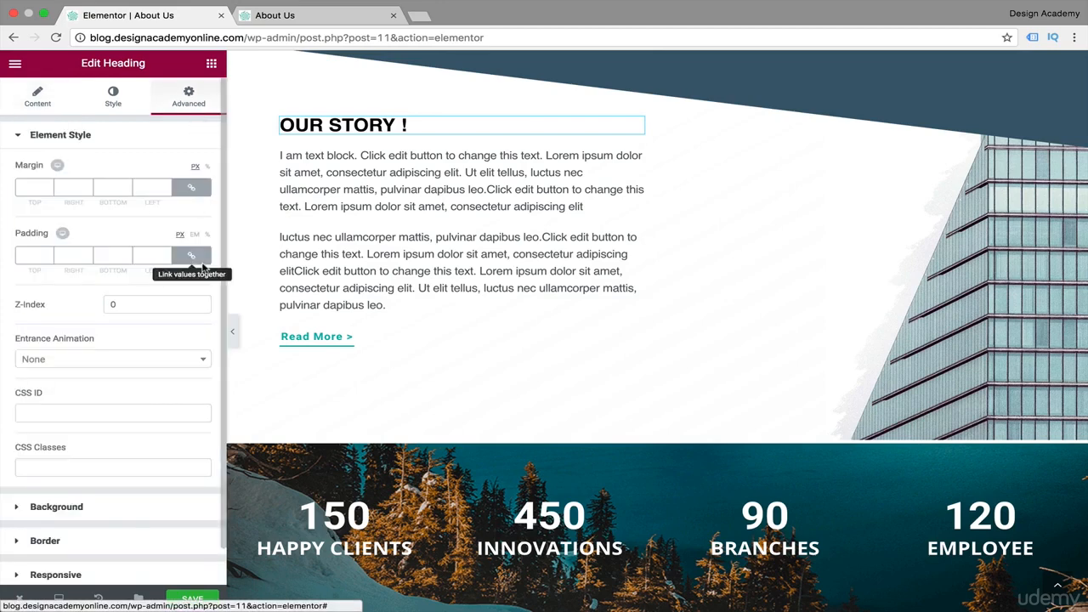
{"action": "left_click", "coordinate": [204, 362]}
{"action": "left_click", "coordinate": [139, 420]}
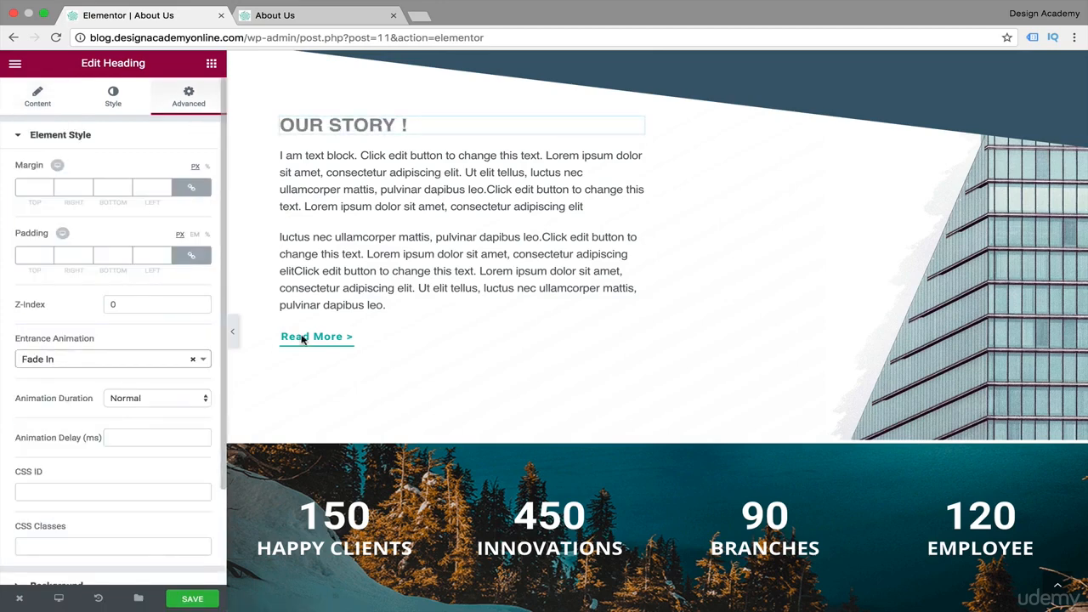
Give the "Read More >" button under the "Our Story !" text the Fade In Down entrance animation.
{"action": "left_click", "coordinate": [323, 336]}
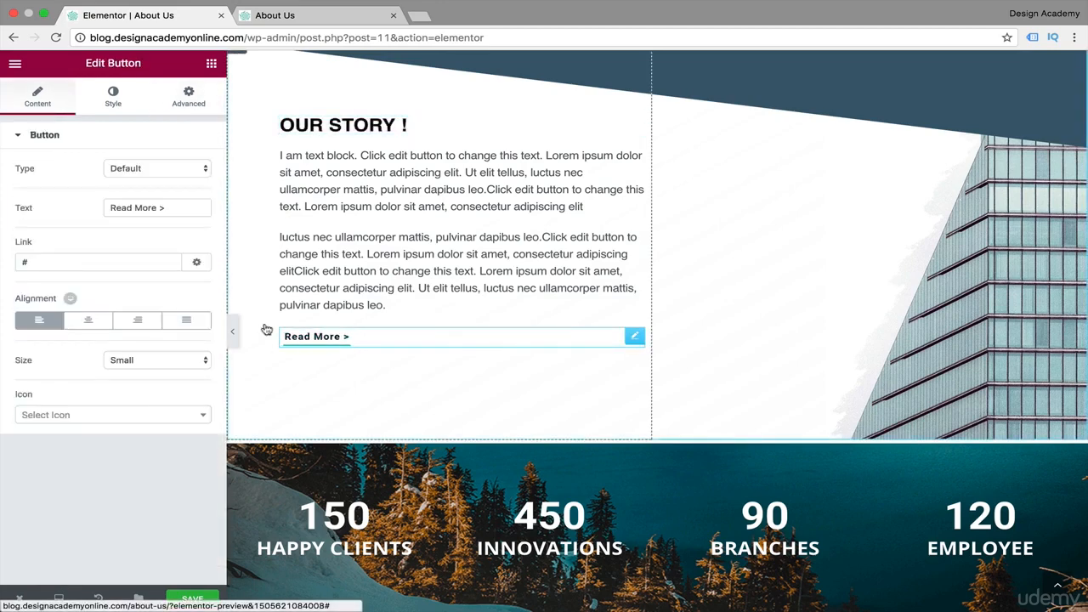
{"action": "left_click", "coordinate": [190, 99]}
{"action": "left_click", "coordinate": [202, 363]}
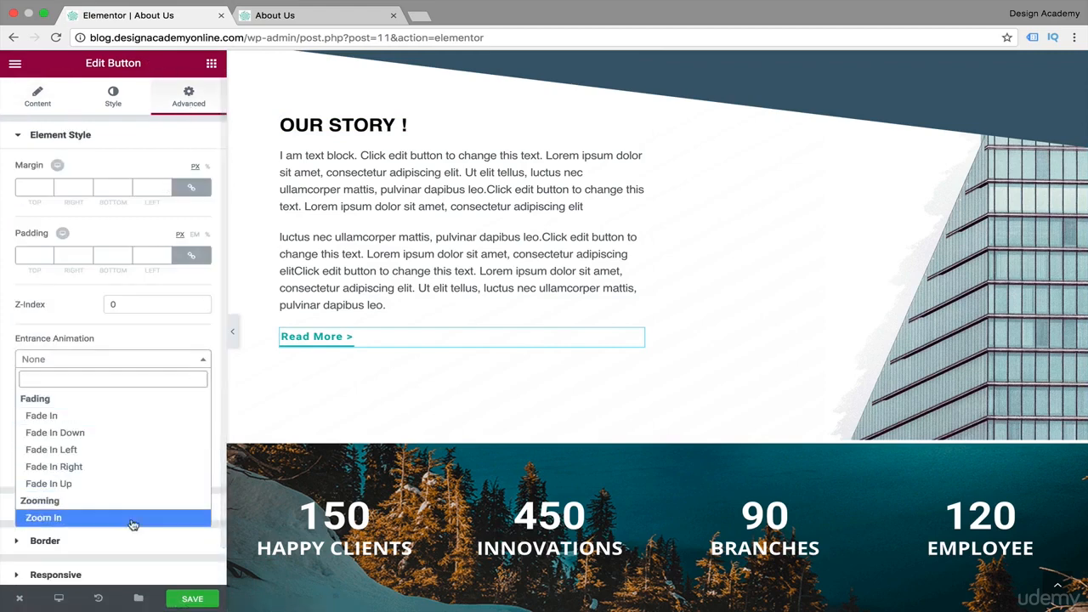
{"action": "left_click", "coordinate": [170, 434]}
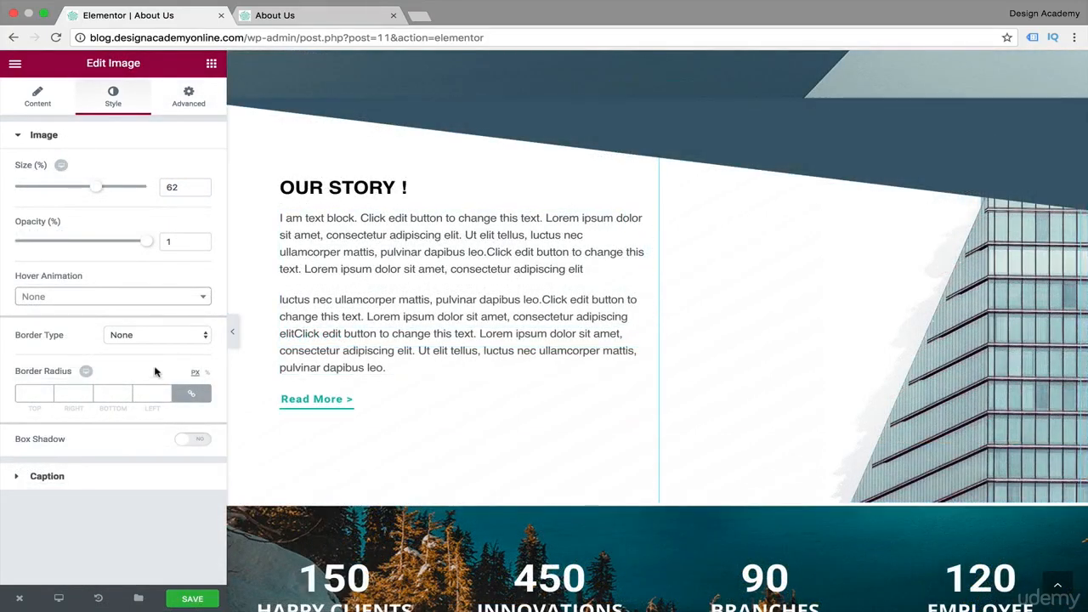
Set the hover animation of the building image beside "Our Story !" to Shrink.
{"action": "left_click", "coordinate": [212, 294]}
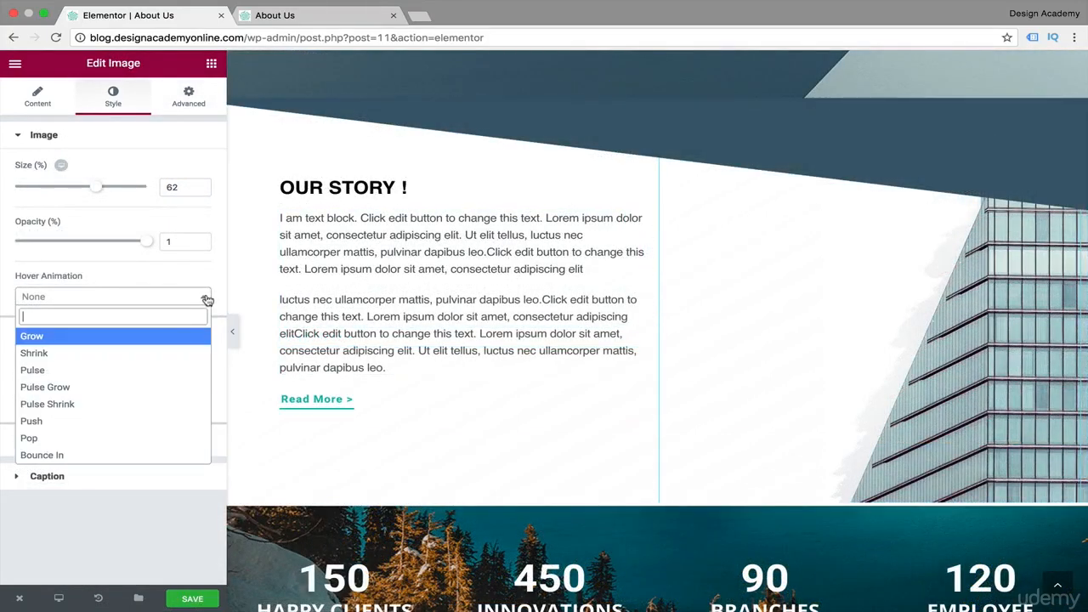
{"action": "left_click", "coordinate": [136, 354]}
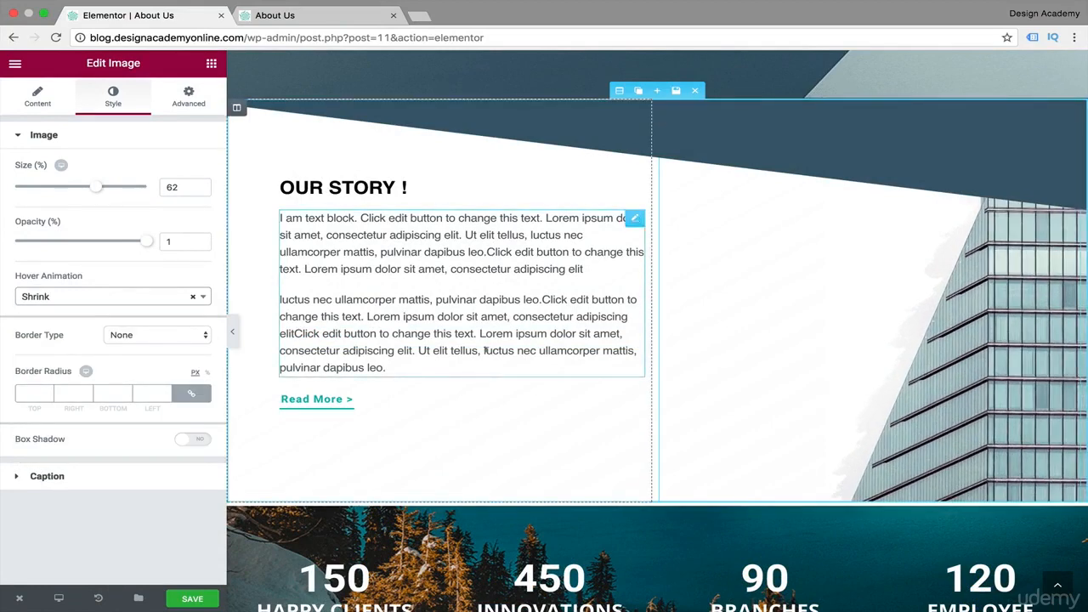
Link the building image to its Media File after trying Custom URL, and preview the image in the lightbox.
{"action": "left_click", "coordinate": [45, 96]}
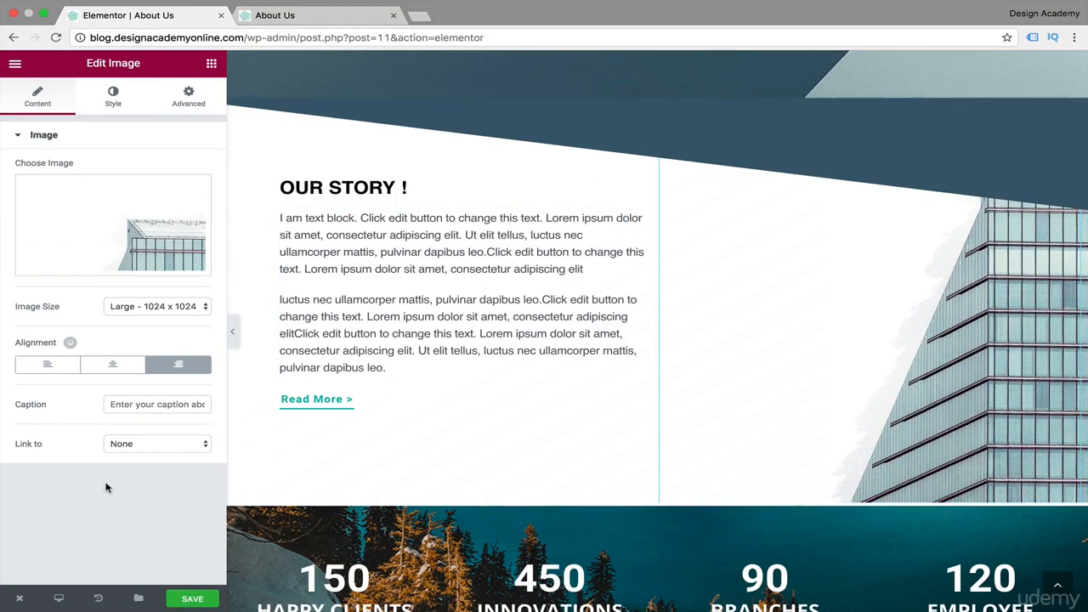
{"action": "left_click", "coordinate": [203, 443]}
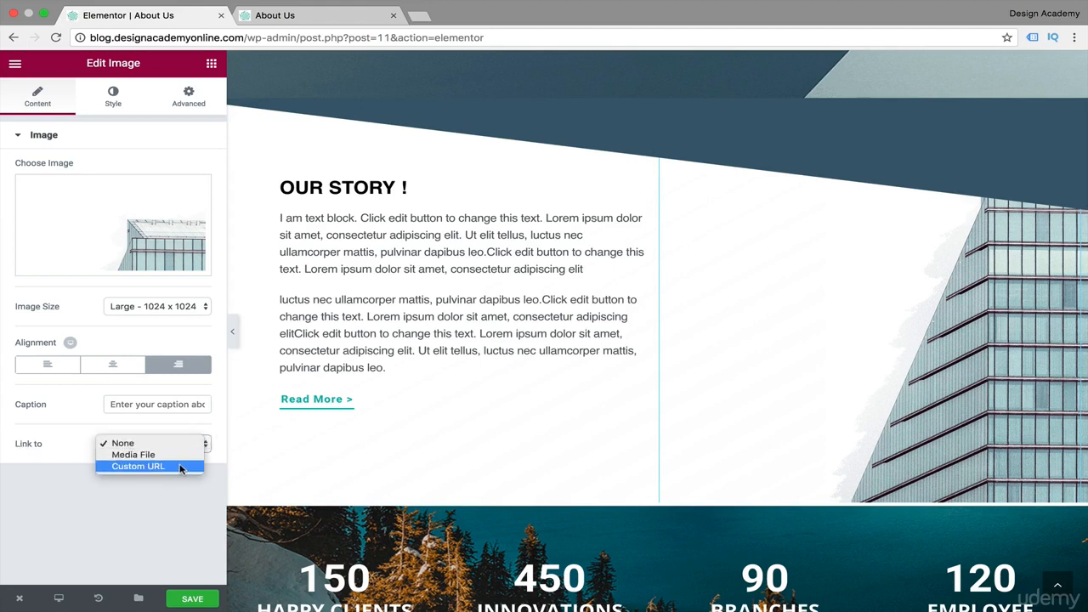
{"action": "left_click", "coordinate": [180, 466]}
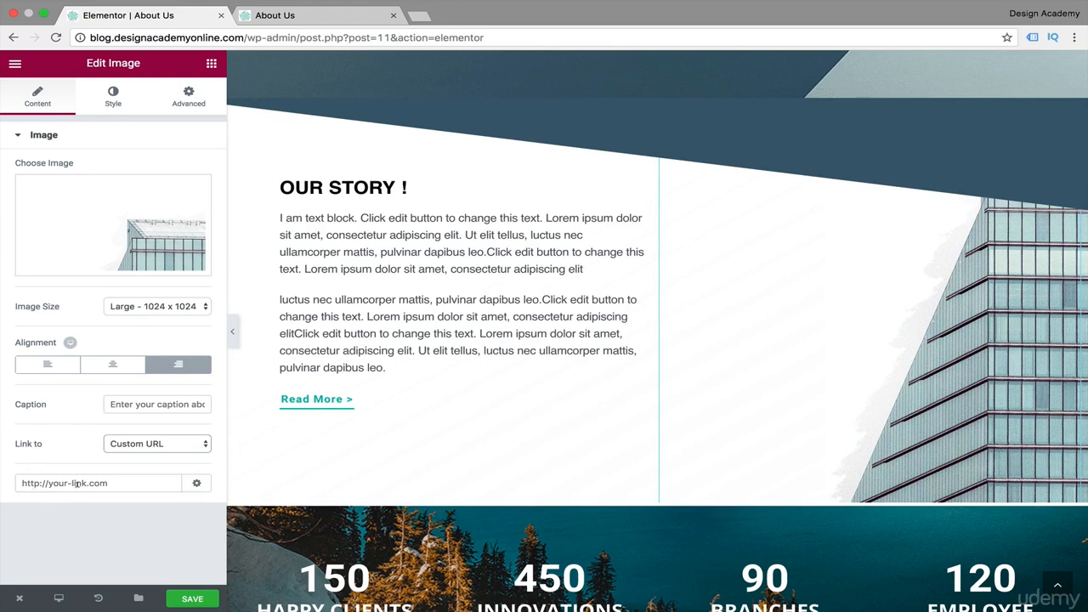
{"action": "left_click", "coordinate": [200, 447]}
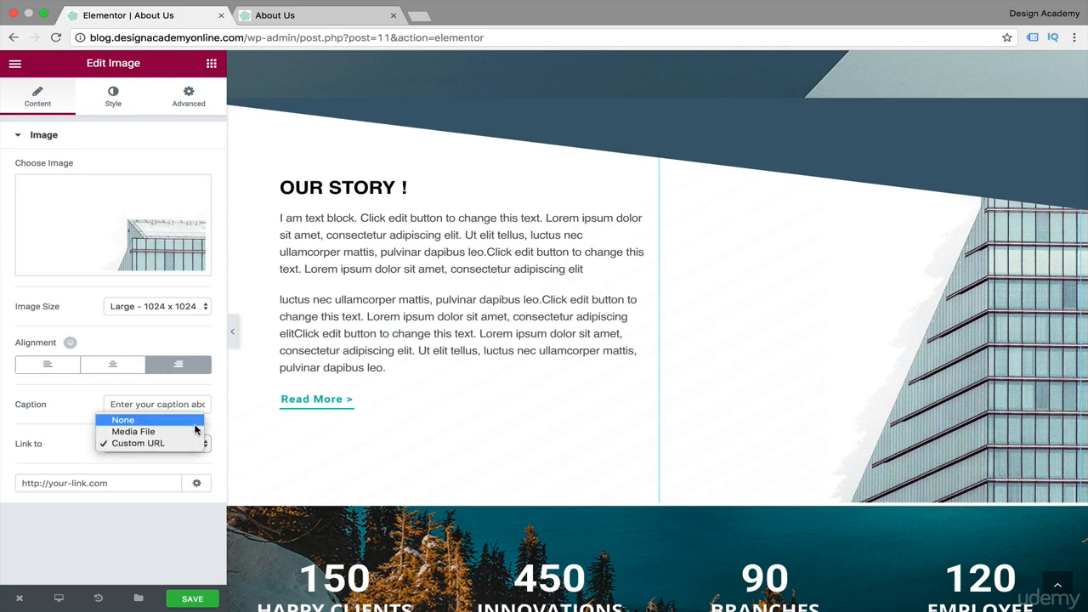
{"action": "left_click", "coordinate": [195, 431]}
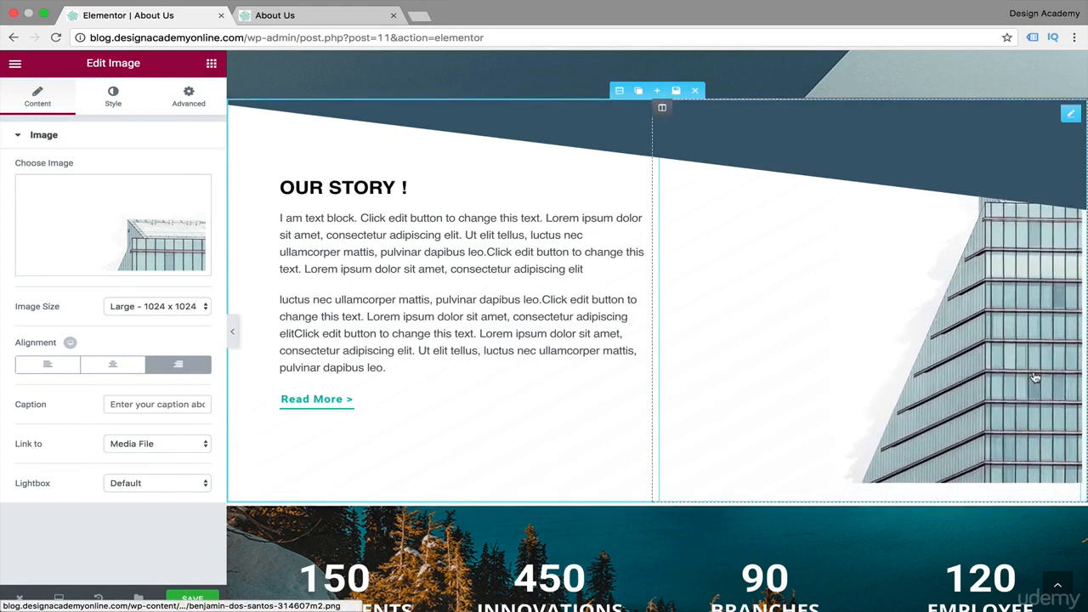
{"action": "left_click", "coordinate": [988, 340]}
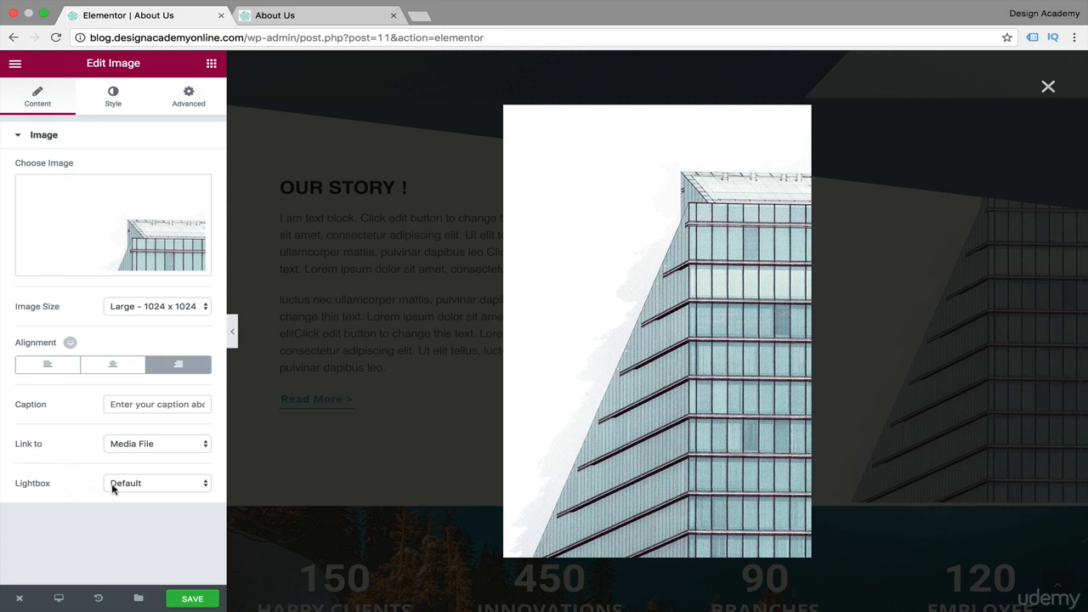
{"action": "left_click", "coordinate": [1047, 83]}
Review the Lightbox options in Global Settings and set the building image's own Lightbox option to Yes.
{"action": "left_click", "coordinate": [15, 67]}
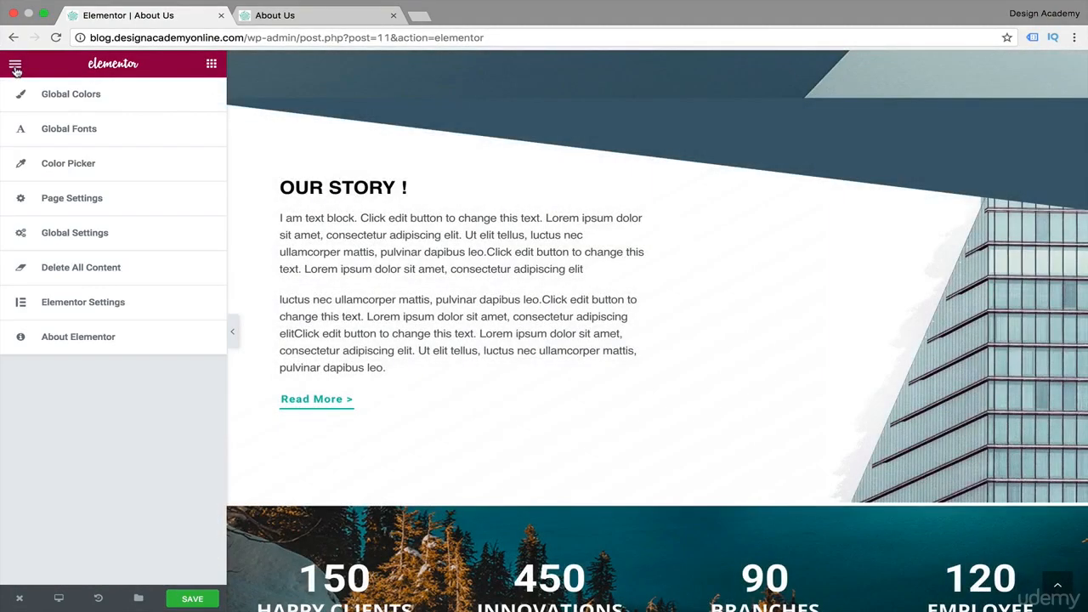
{"action": "left_click", "coordinate": [80, 230]}
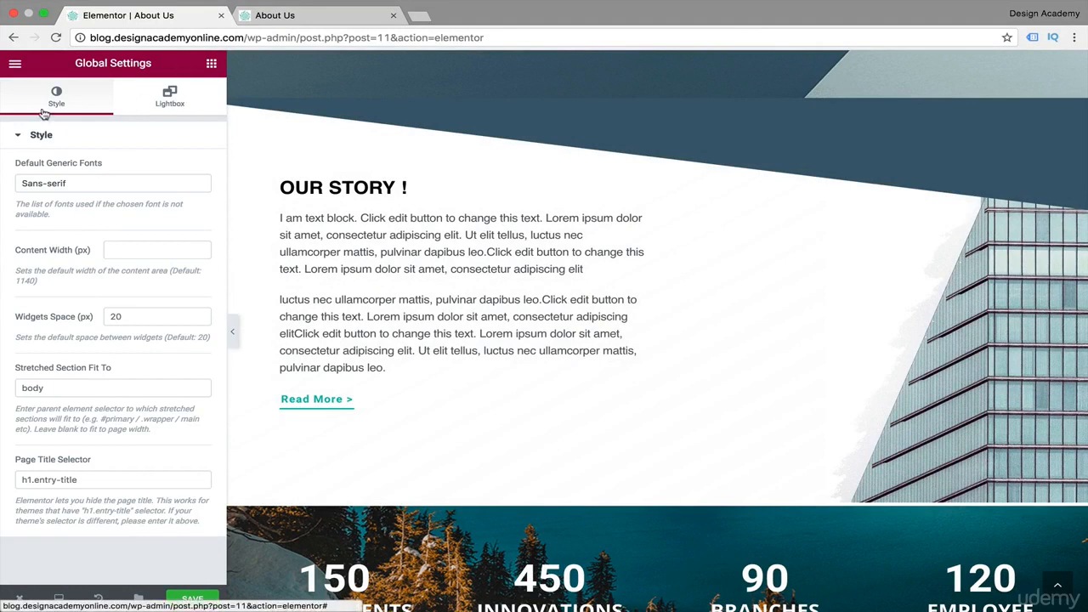
{"action": "left_click", "coordinate": [174, 99]}
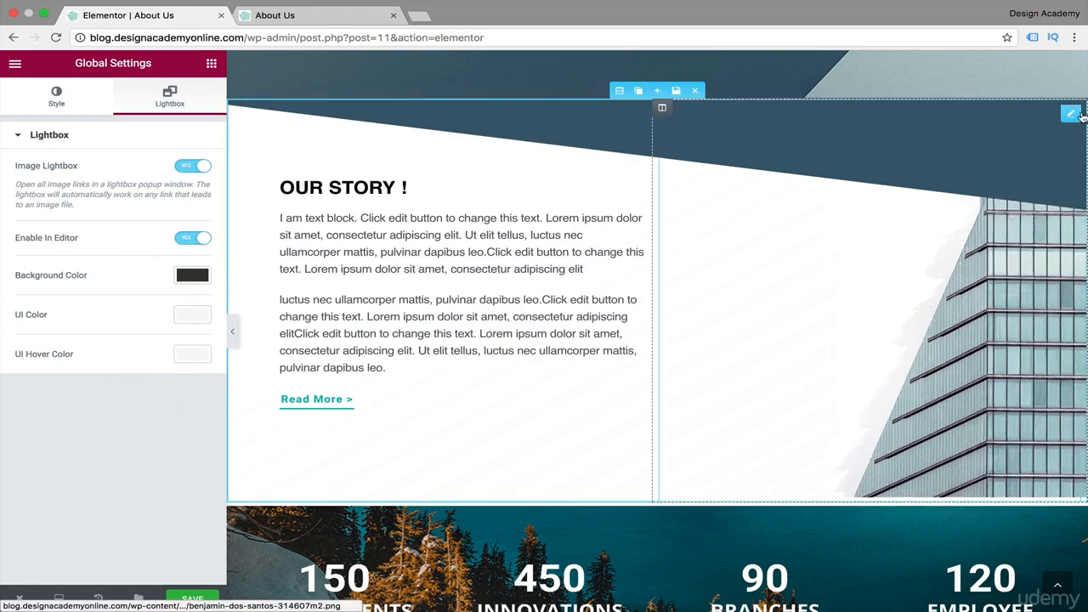
{"action": "left_click", "coordinate": [1069, 113]}
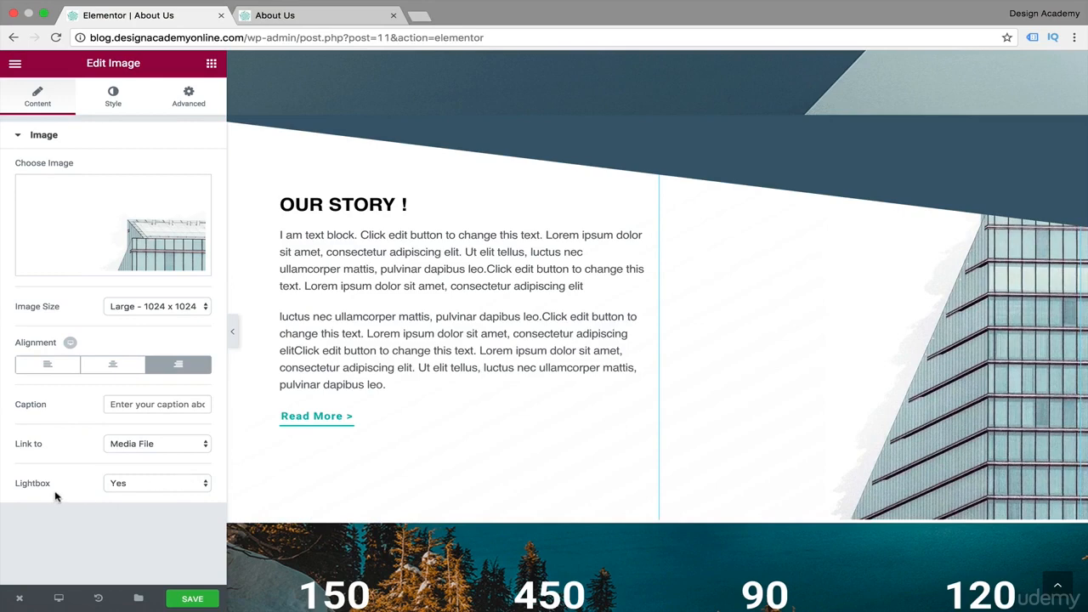
Insert a new single-column section below the "Our Progress !" section.
{"action": "scroll", "coordinate": [498, 408], "scroll_direction": "down", "scroll_amount": 7}
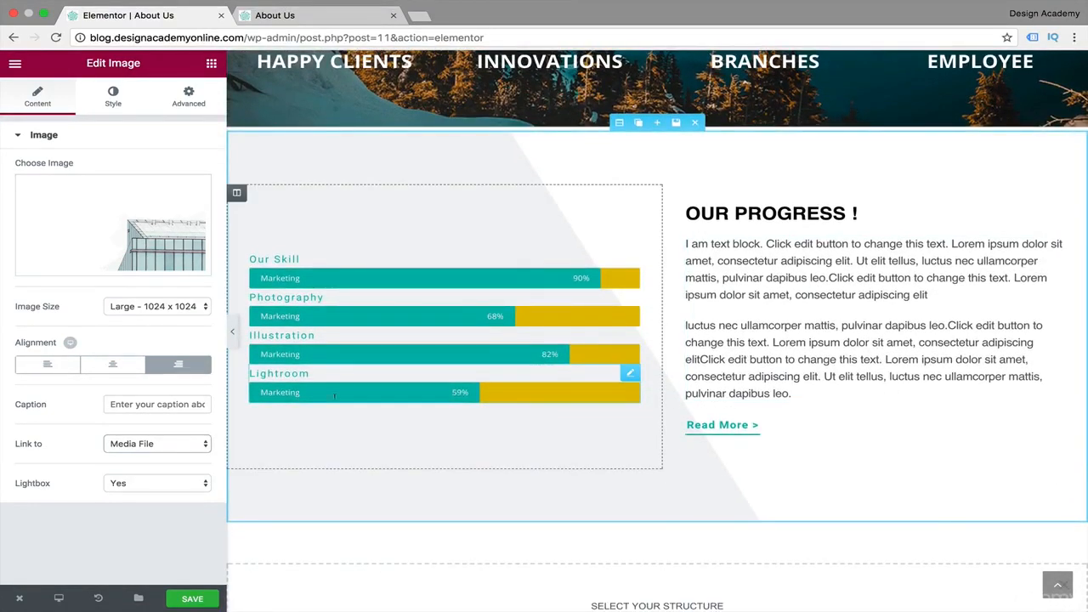
{"action": "scroll", "coordinate": [536, 464], "scroll_direction": "down", "scroll_amount": 2}
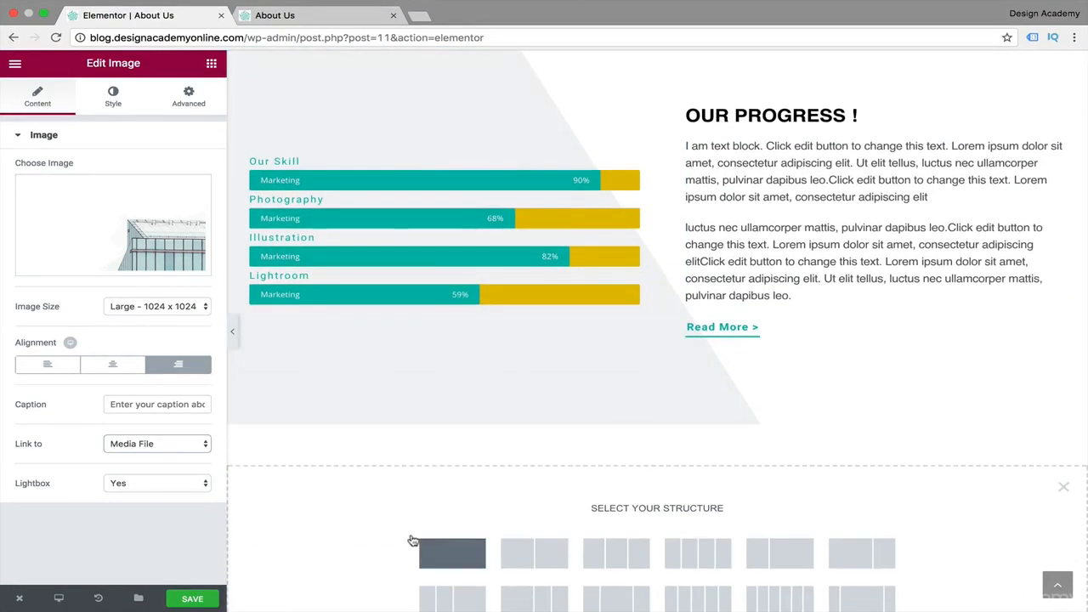
{"action": "left_click", "coordinate": [465, 546]}
{"action": "scroll", "coordinate": [433, 384], "scroll_direction": "down", "scroll_amount": 2}
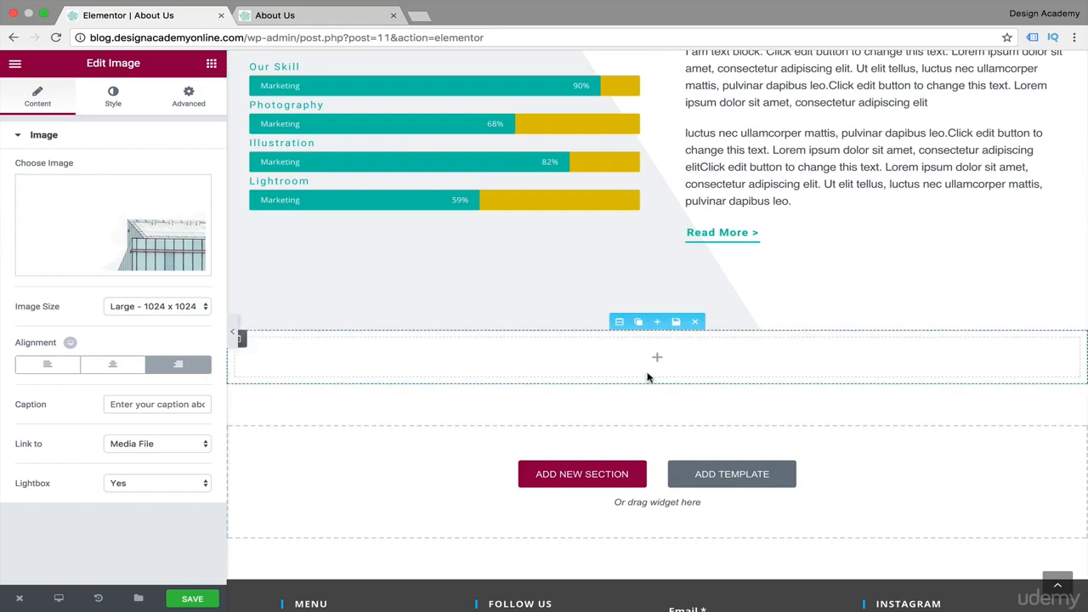
Place an Image Box widget in the empty section below the progress bars.
{"action": "left_click", "coordinate": [188, 102]}
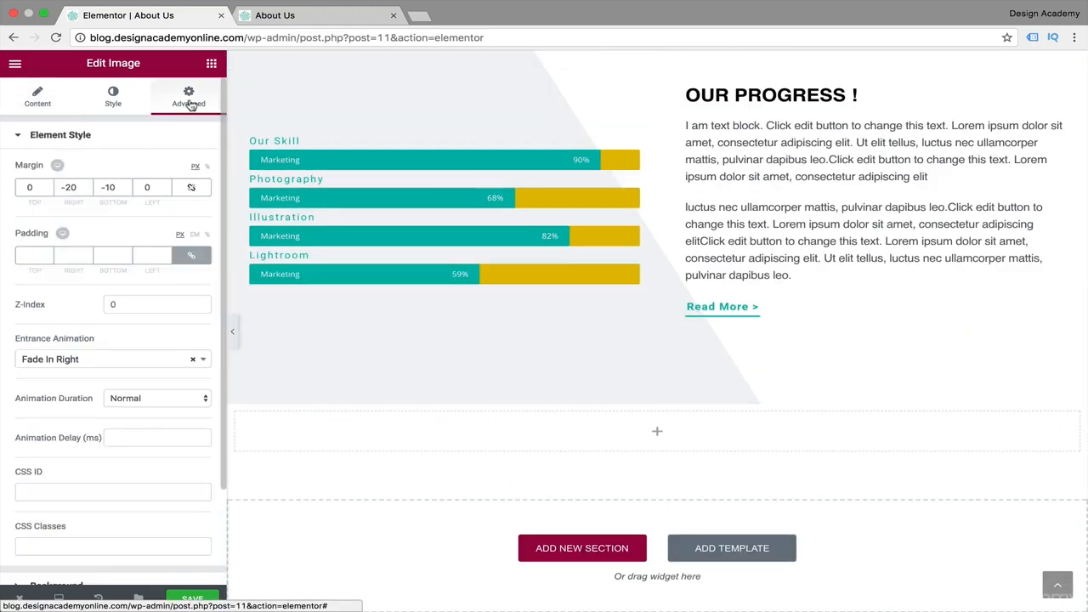
{"action": "left_click", "coordinate": [210, 63]}
{"action": "scroll", "coordinate": [62, 486], "scroll_direction": "down", "scroll_amount": 1}
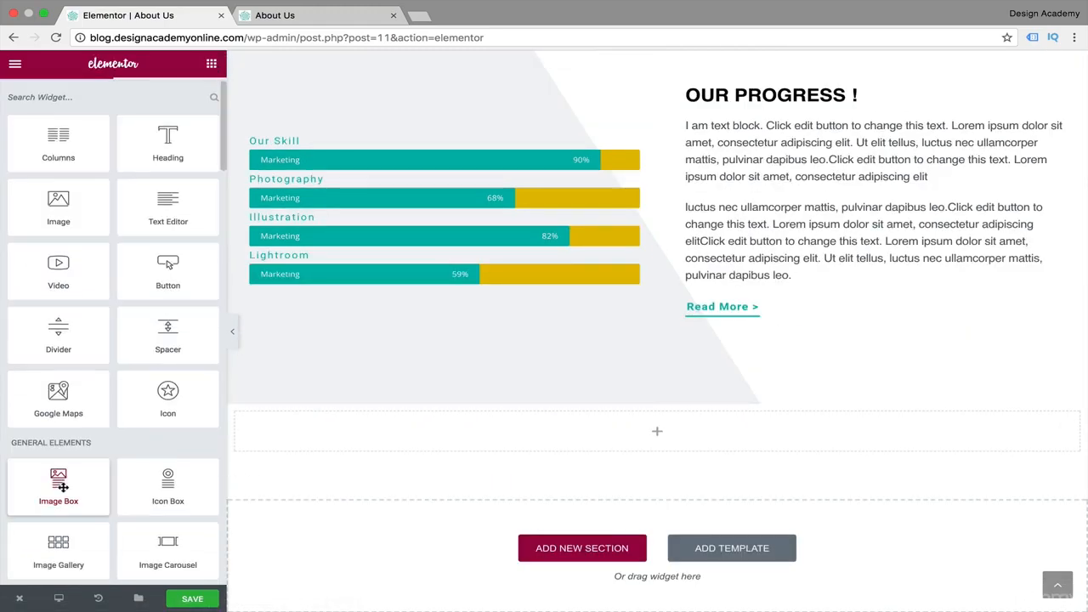
{"action": "left_click_drag", "start_coordinate": [62, 486], "coordinate": [544, 442]}
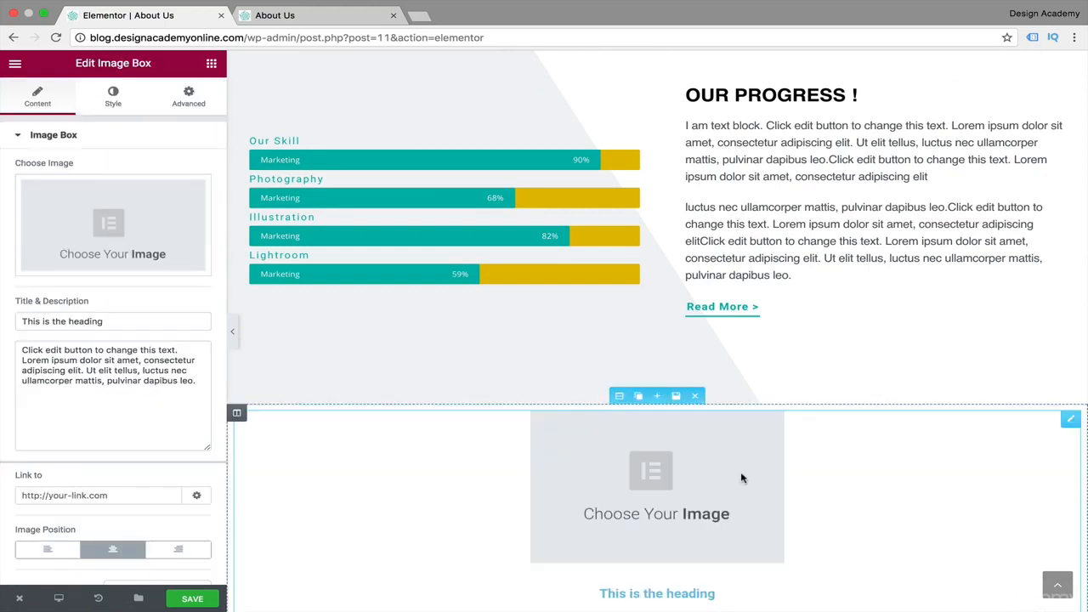
{"action": "scroll", "coordinate": [741, 478], "scroll_direction": "down", "scroll_amount": 5}
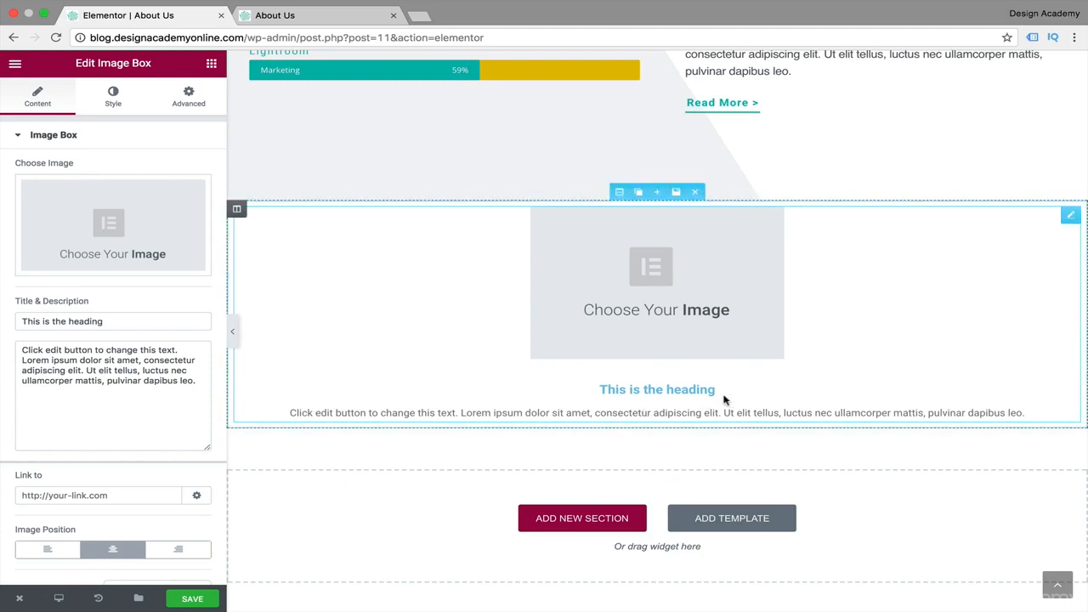
Add a Testimonial widget directly below the Image Box in the new section.
{"action": "left_click", "coordinate": [210, 63]}
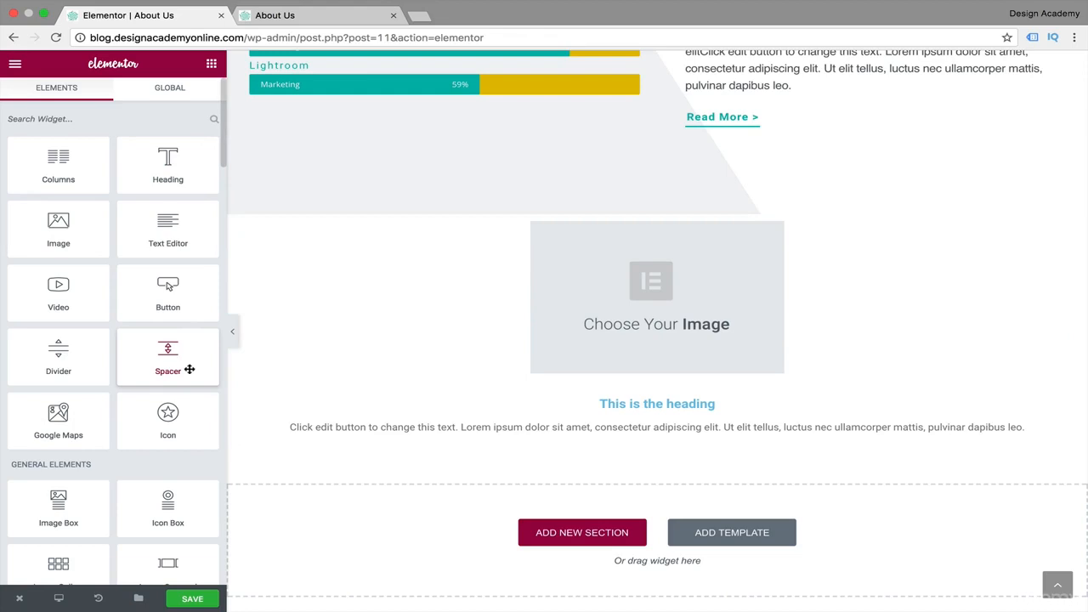
{"action": "scroll", "coordinate": [110, 406], "scroll_direction": "down", "scroll_amount": 5}
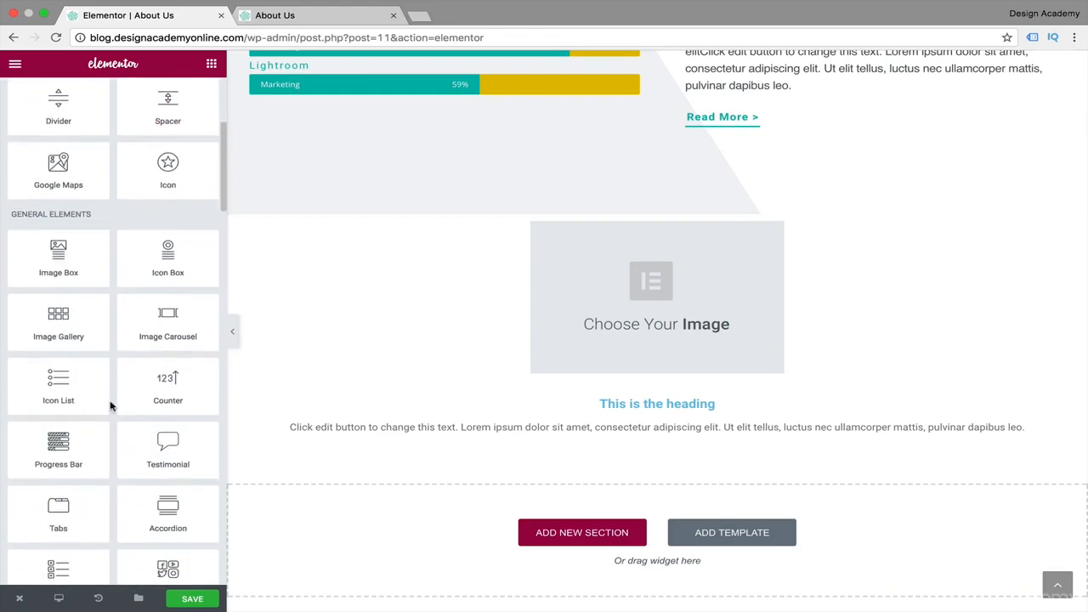
{"action": "left_click_drag", "start_coordinate": [317, 408], "coordinate": [731, 438]}
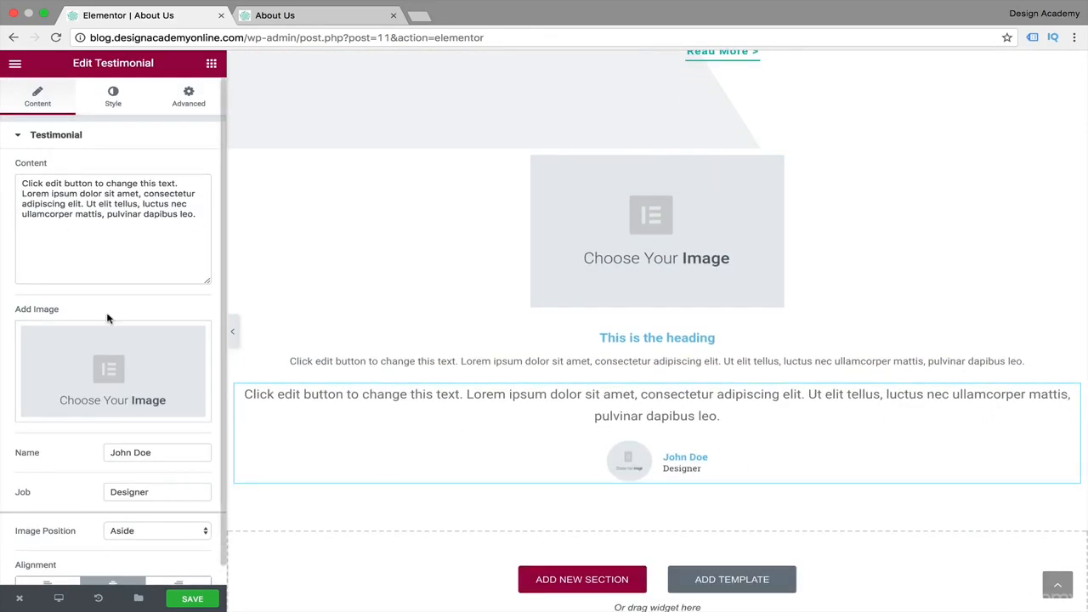
Use the media library portrait of the smiling man in a white collared shirt as the testimonial's image.
{"action": "left_click", "coordinate": [111, 385]}
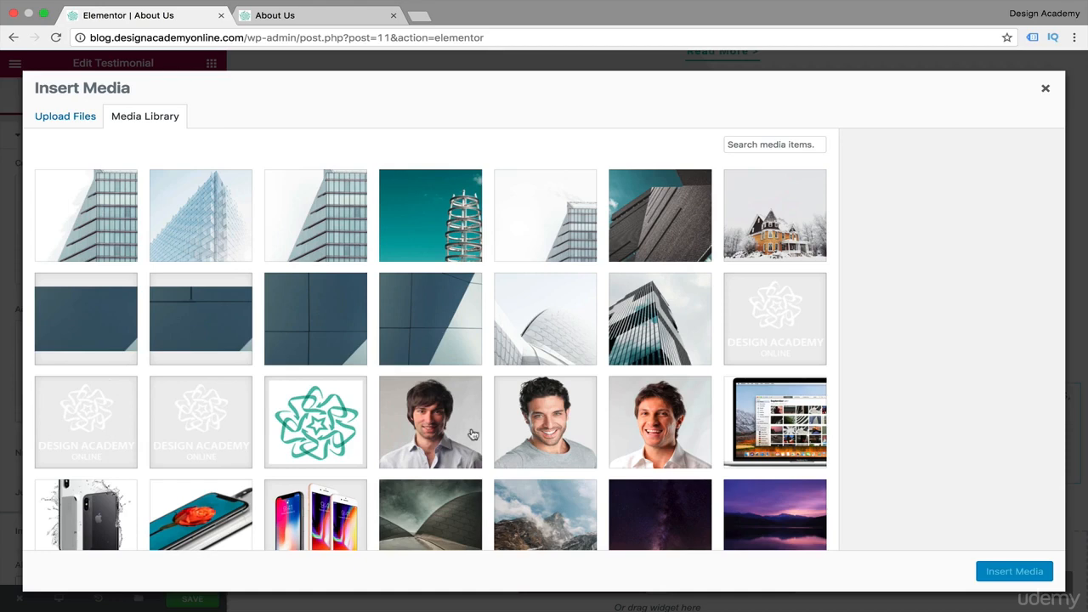
{"action": "left_click", "coordinate": [641, 434]}
{"action": "left_click", "coordinate": [1013, 571]}
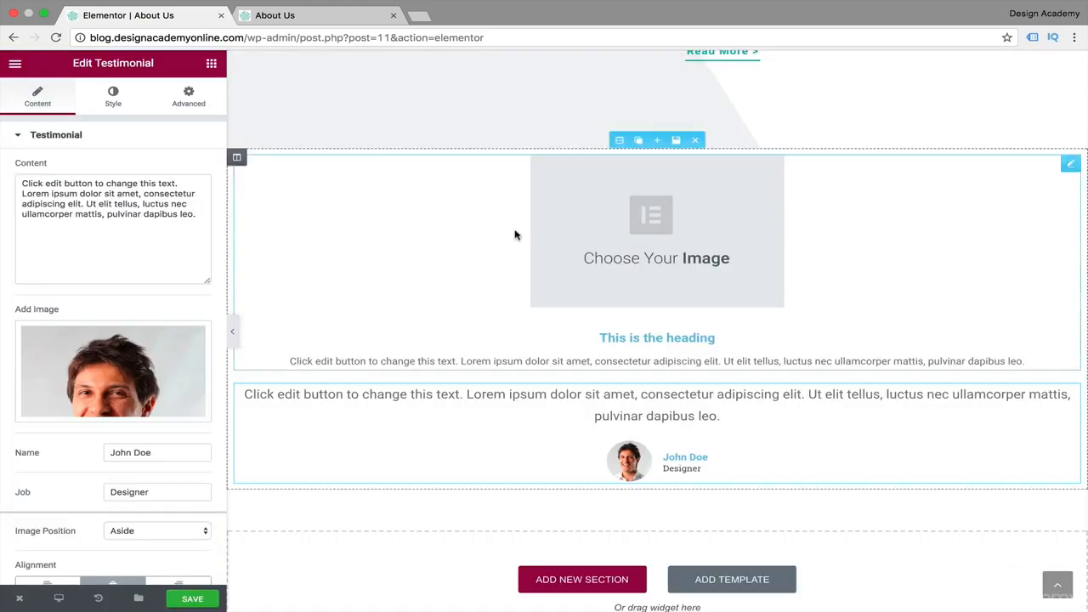
Look through the testimonial's name and image styling options and set its image size to 135.
{"action": "left_click", "coordinate": [115, 94]}
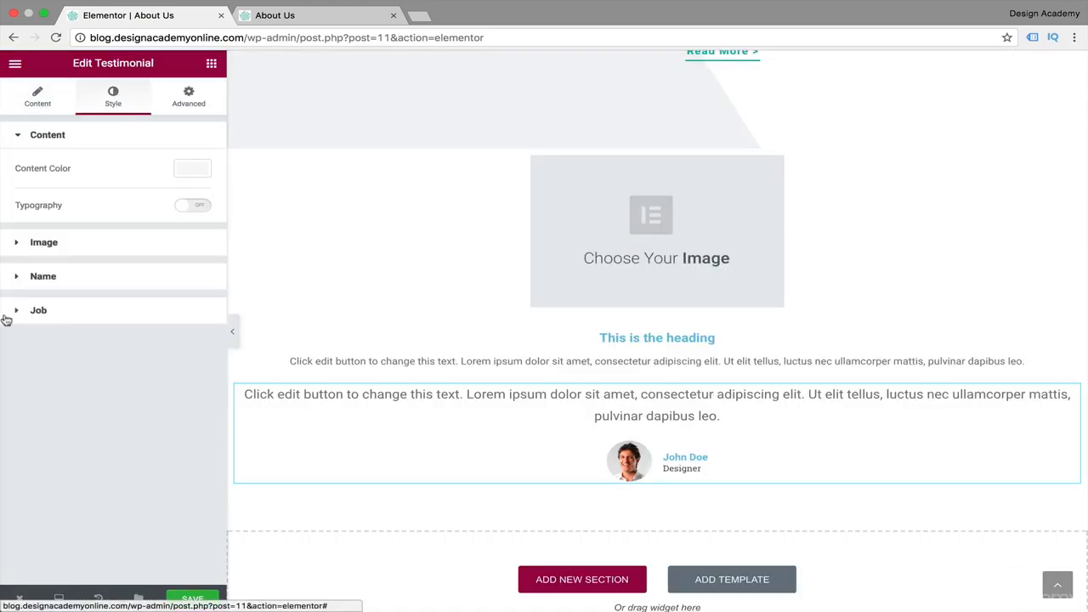
{"action": "left_click", "coordinate": [17, 277]}
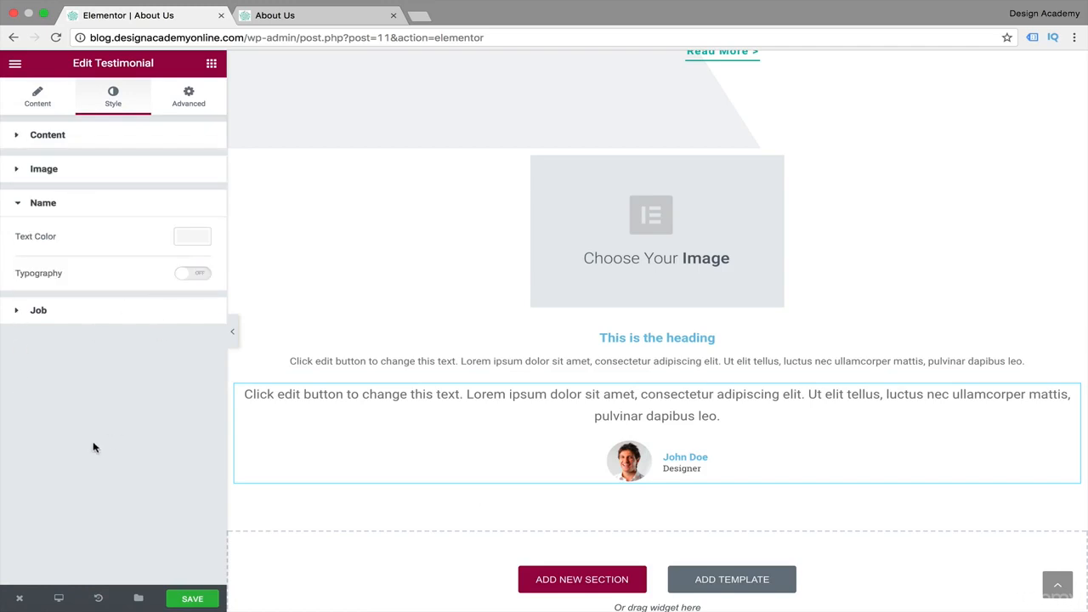
{"action": "left_click", "coordinate": [19, 172]}
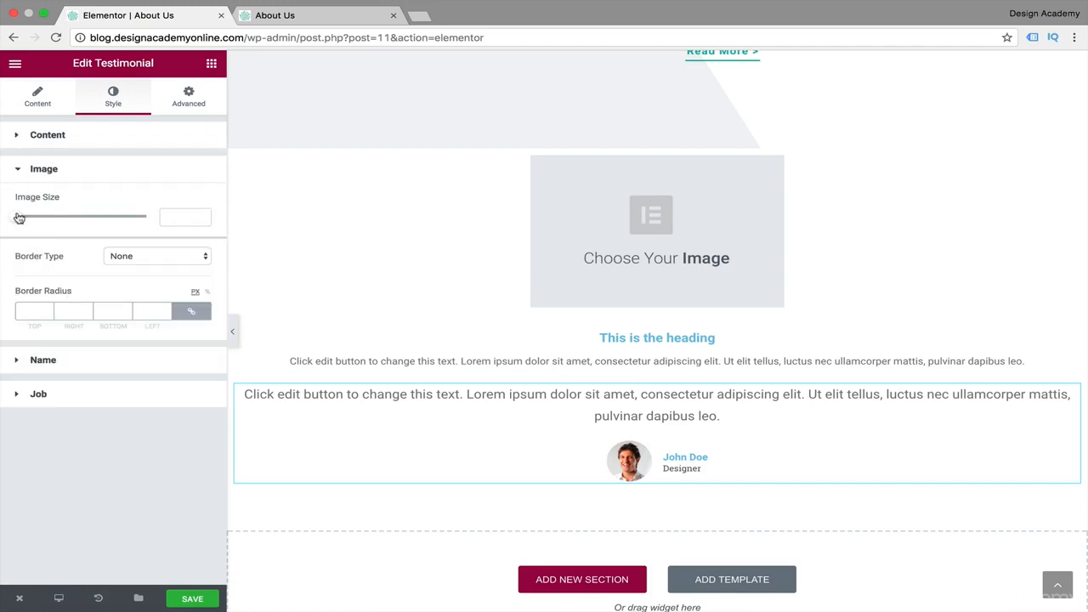
{"action": "left_click_drag", "start_coordinate": [18, 218], "coordinate": [102, 205]}
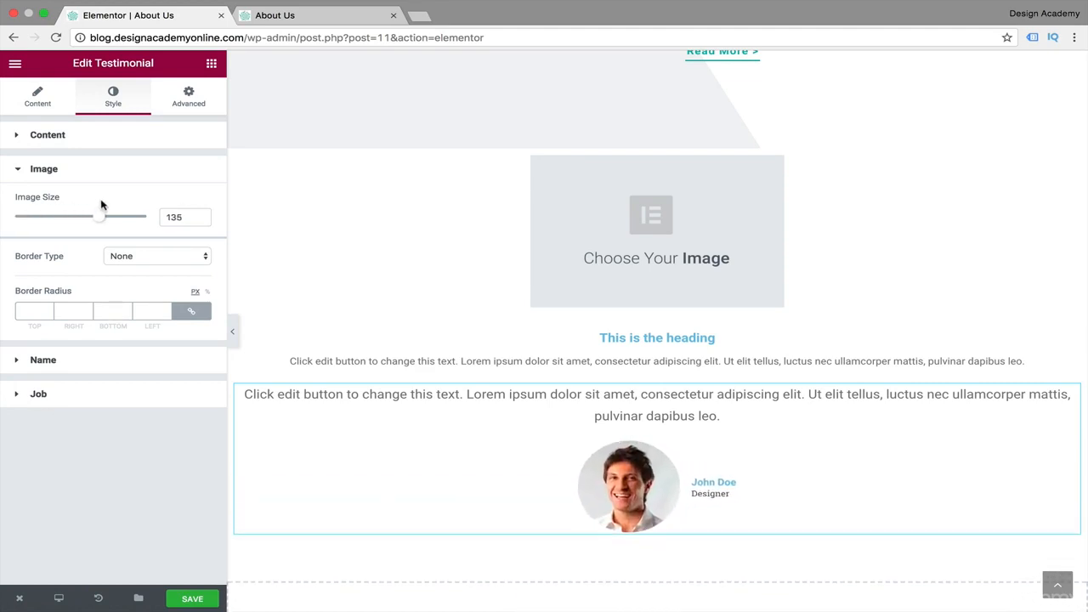
{"action": "left_click", "coordinate": [37, 100]}
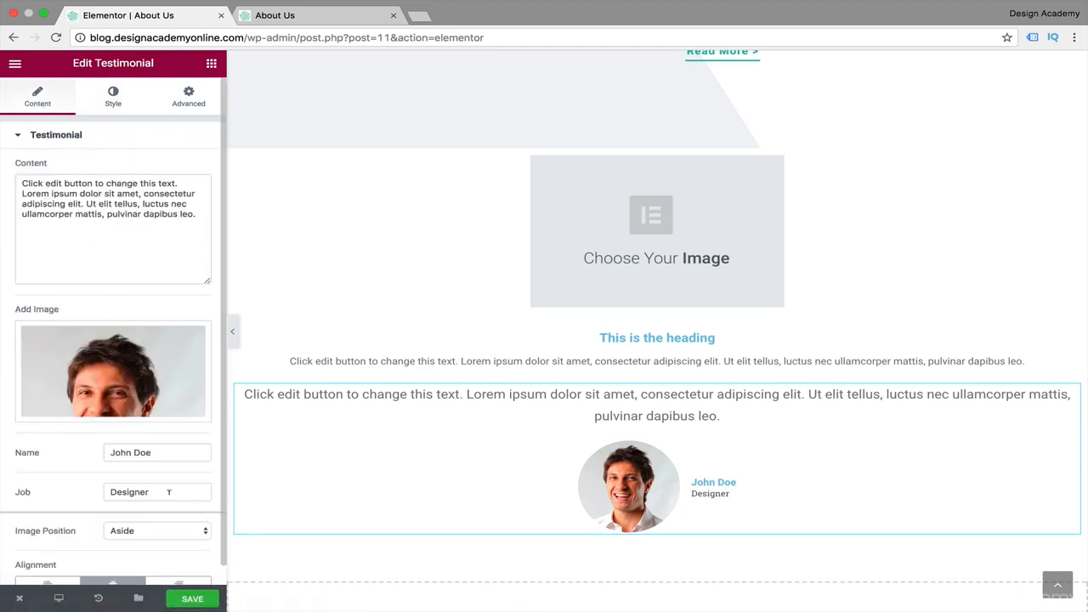
Set the testimonial's image position to Top so the portrait sits above the name and job.
{"action": "scroll", "coordinate": [98, 505], "scroll_direction": "down", "scroll_amount": 1}
{"action": "left_click", "coordinate": [205, 513]}
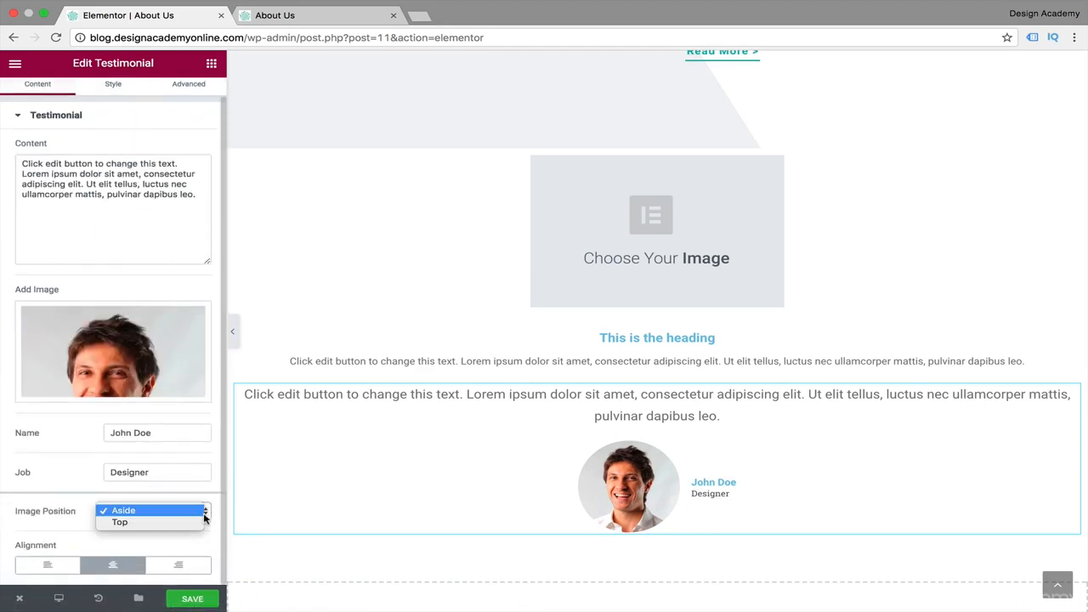
{"action": "left_click", "coordinate": [184, 524]}
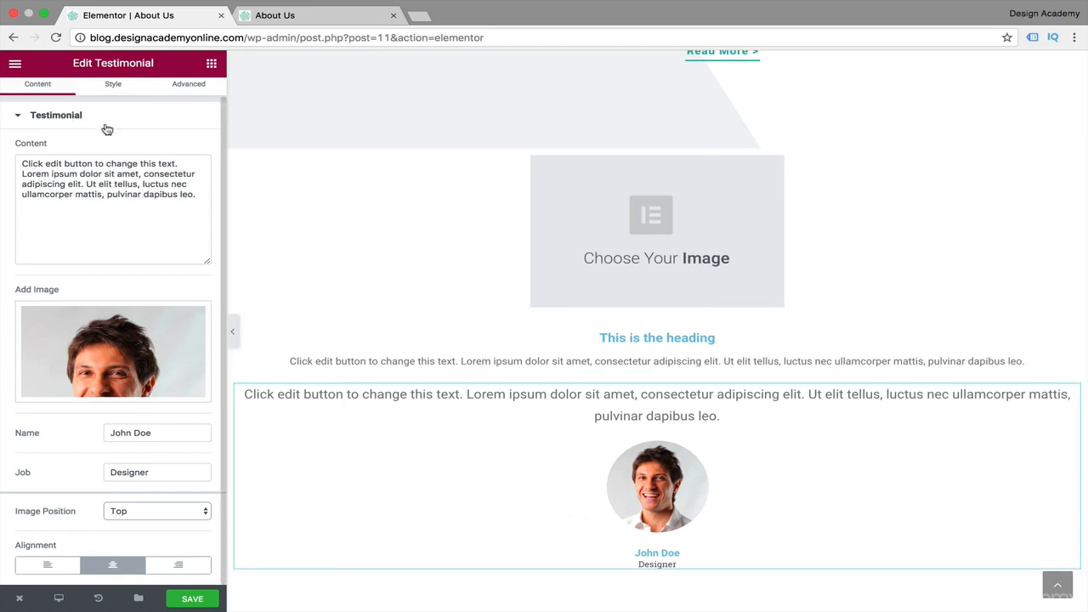
{"action": "scroll", "coordinate": [146, 137], "scroll_direction": "up", "scroll_amount": 1}
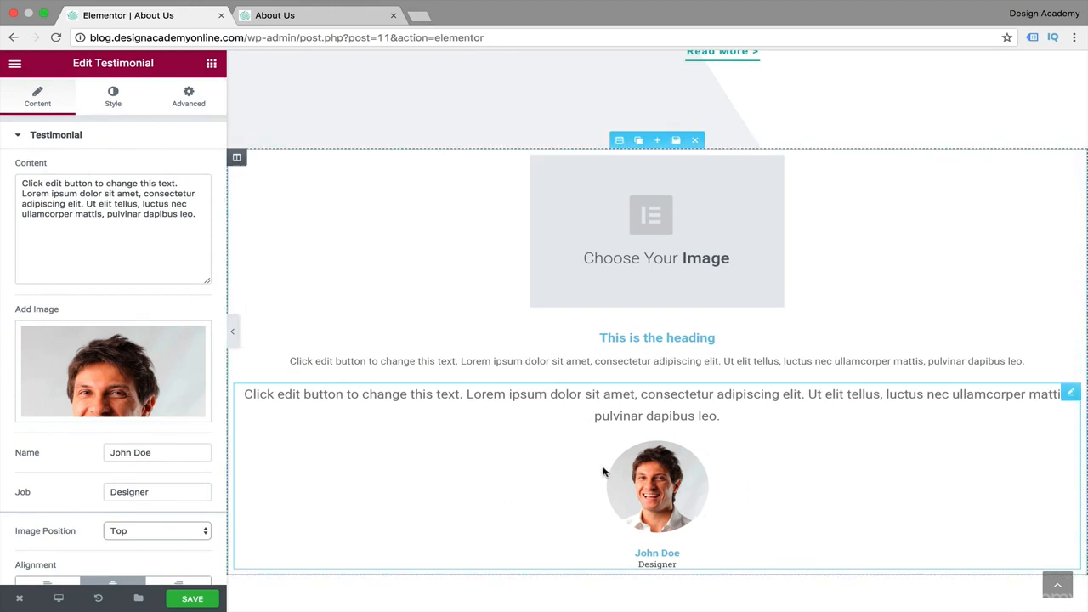
Increase the testimonial's image size to 141.
{"action": "left_click", "coordinate": [123, 102]}
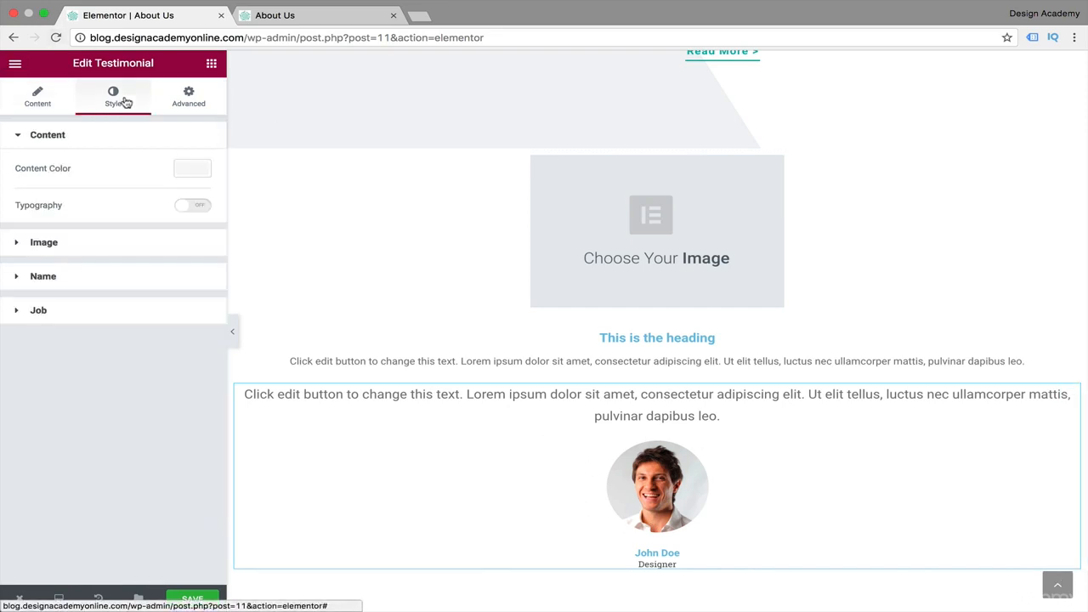
{"action": "left_click", "coordinate": [15, 254]}
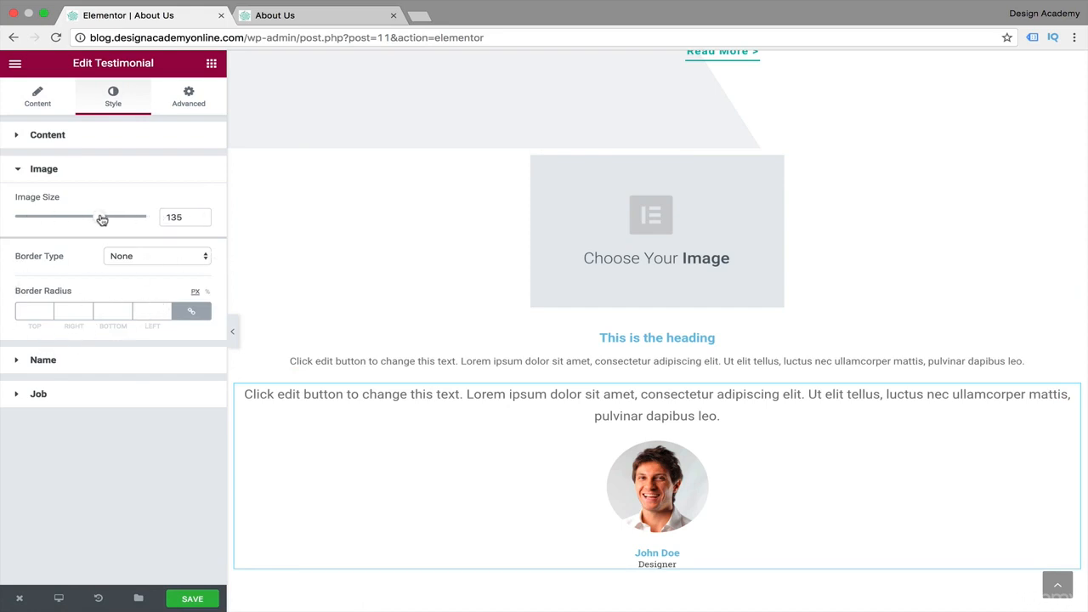
{"action": "left_click_drag", "start_coordinate": [102, 220], "coordinate": [104, 220]}
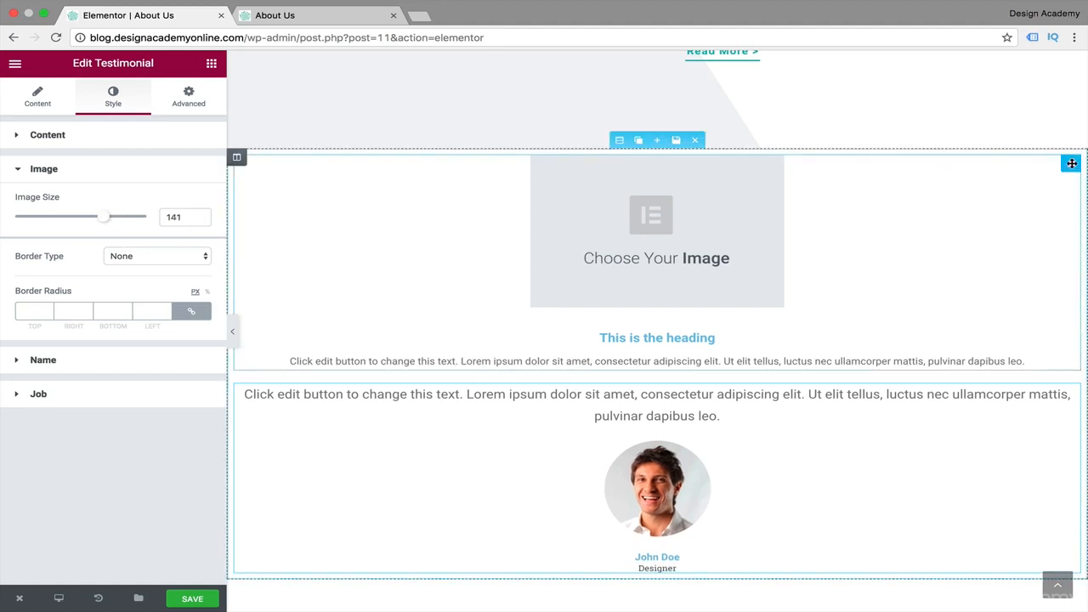
Delete the Image Box widget above the testimonial.
{"action": "left_click", "coordinate": [1034, 163]}
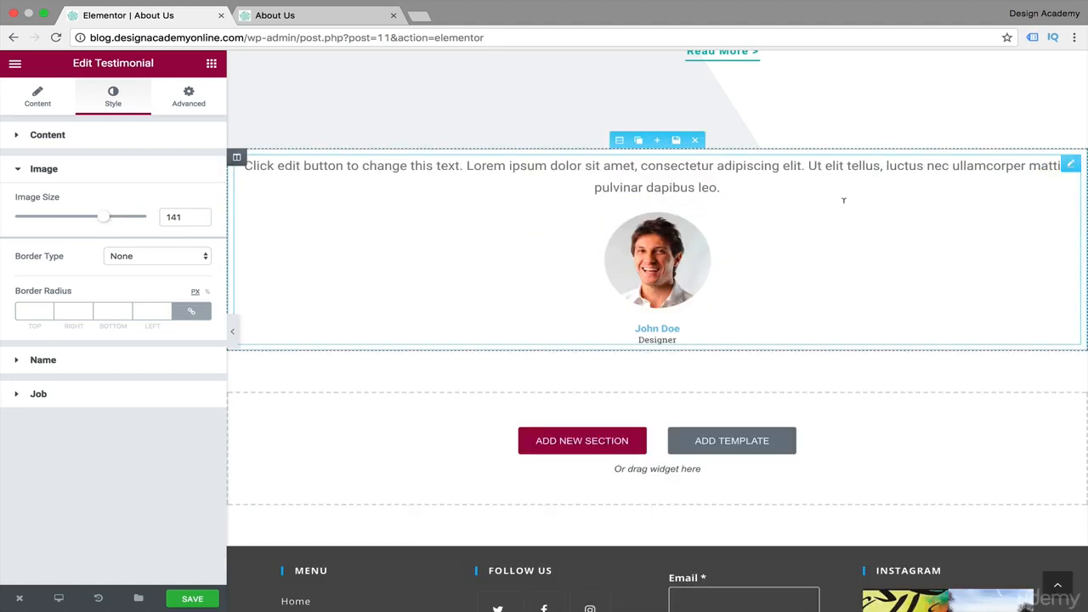
{"action": "scroll", "coordinate": [719, 236], "scroll_direction": "up", "scroll_amount": 3}
{"action": "scroll", "coordinate": [719, 235], "scroll_direction": "down", "scroll_amount": 2}
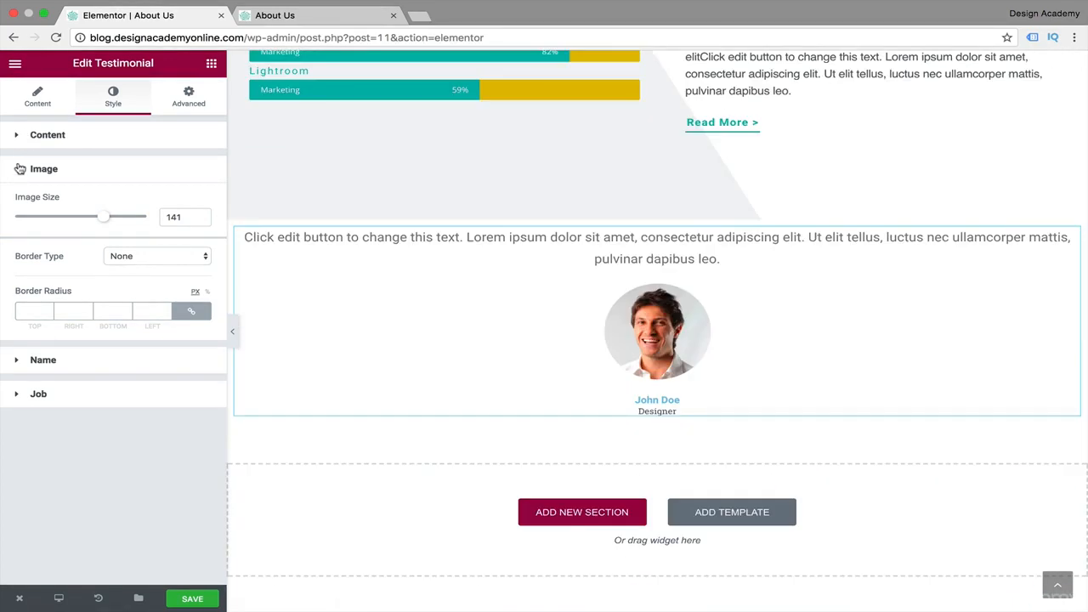
Replace the testimonial's placeholder content text with "Our Designer".
{"action": "left_click", "coordinate": [20, 168]}
{"action": "left_click", "coordinate": [38, 96]}
{"action": "left_click_drag", "start_coordinate": [197, 215], "coordinate": [15, 170]}
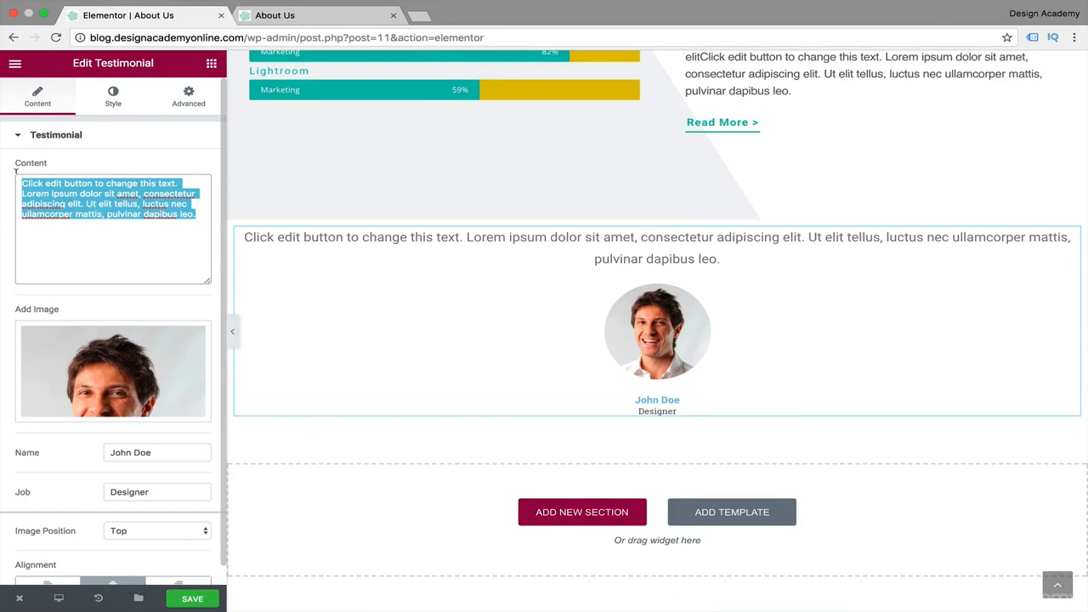
{"action": "key", "text": "BackSpace"}
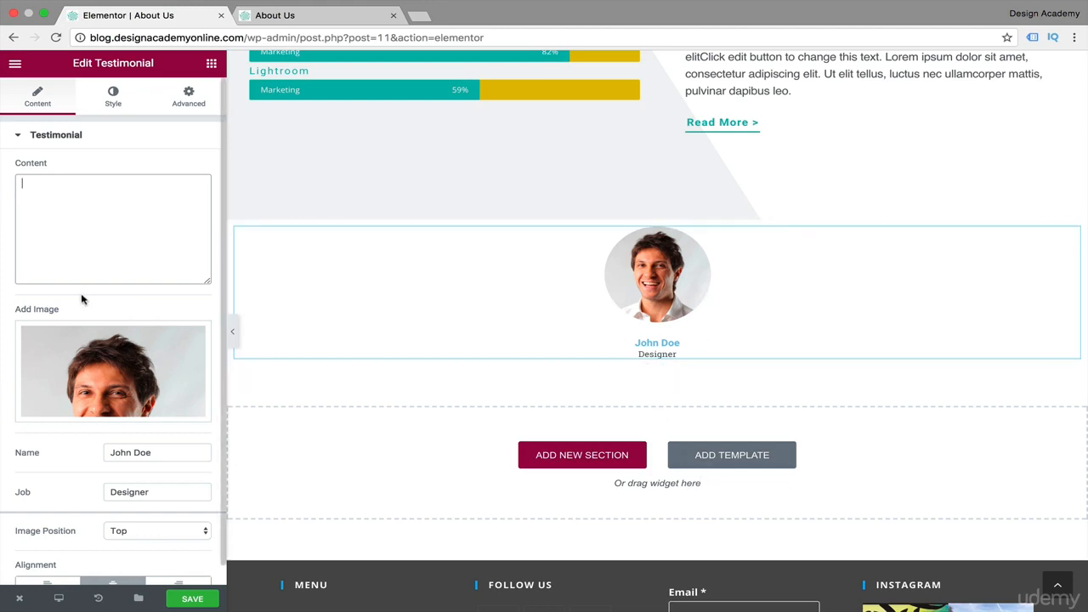
{"action": "scroll", "coordinate": [193, 183], "scroll_direction": "down", "scroll_amount": 1}
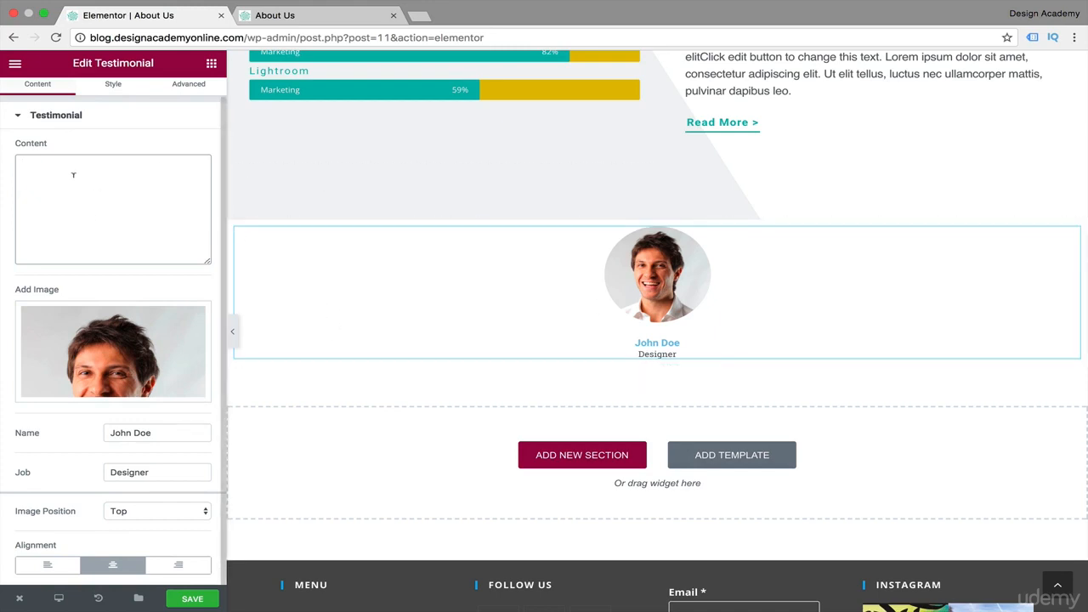
{"action": "type", "text": "Our"}
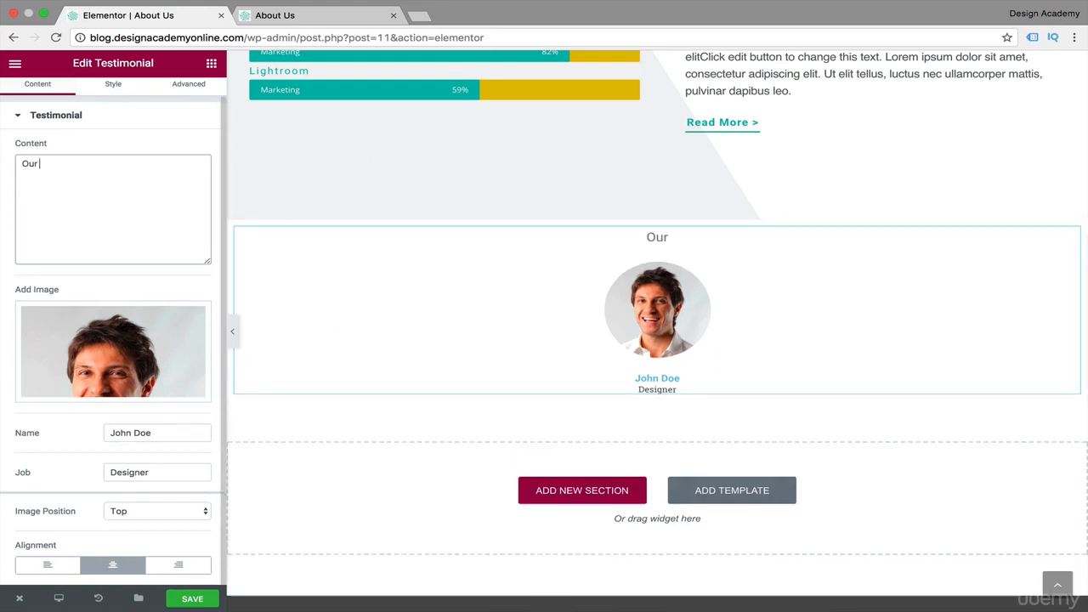
{"action": "type", "text": " Designe"}
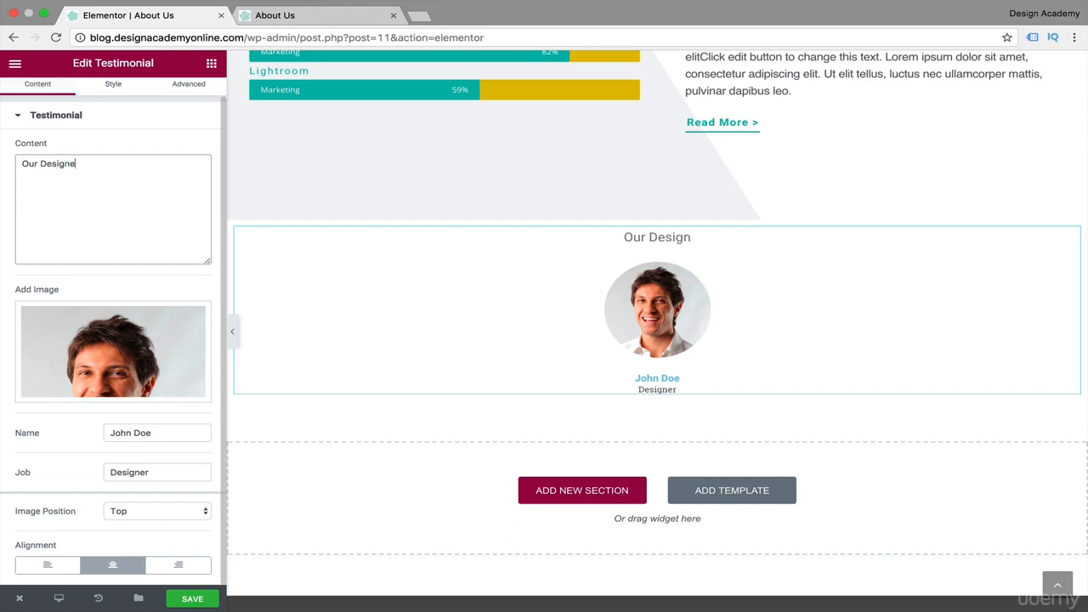
{"action": "type", "text": "r"}
Replace the placeholder name in the testimonial with the designer's full name.
{"action": "left_click_drag", "start_coordinate": [170, 431], "coordinate": [11, 430]}
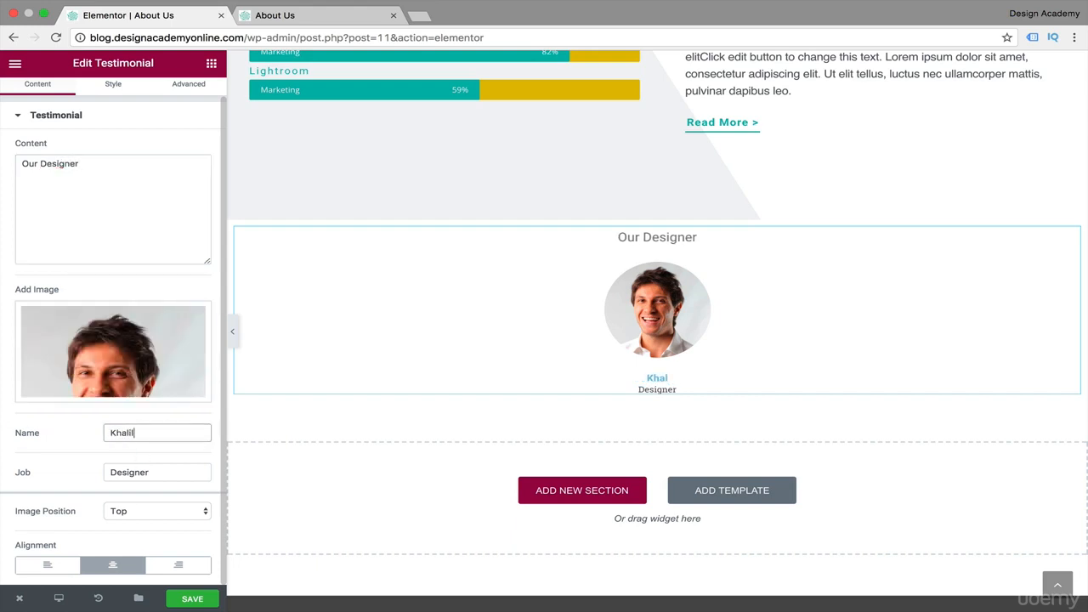
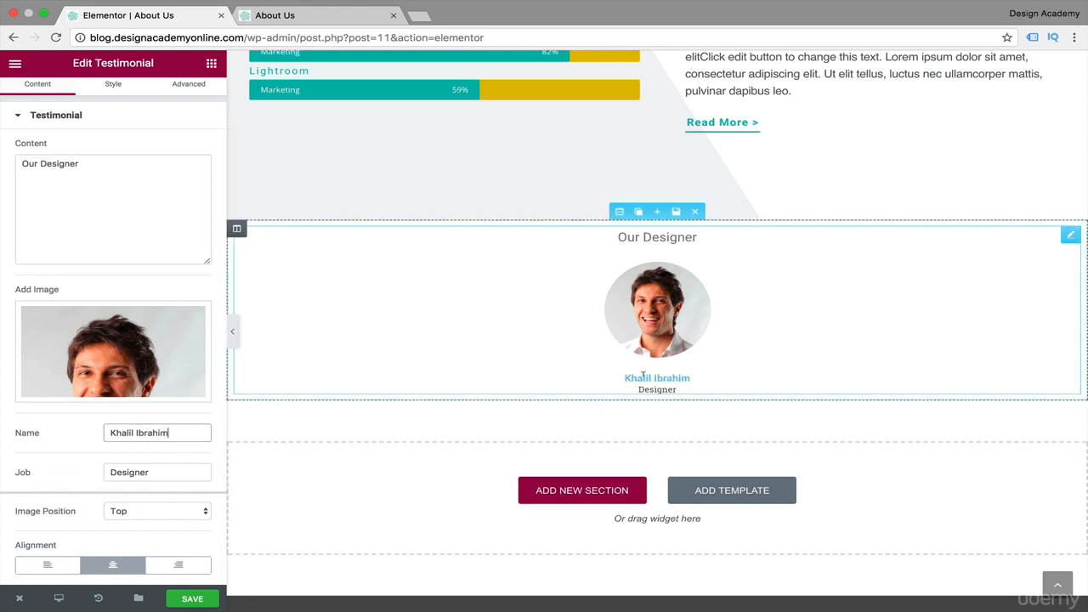
Change the testimonial's content text to "Design Department".
{"action": "left_click", "coordinate": [39, 164]}
{"action": "key", "text": "BackSpace"}
{"action": "key", "text": "BackSpace"}
{"action": "key", "text": "BackSpace"}
{"action": "key", "text": "BackSpace"}
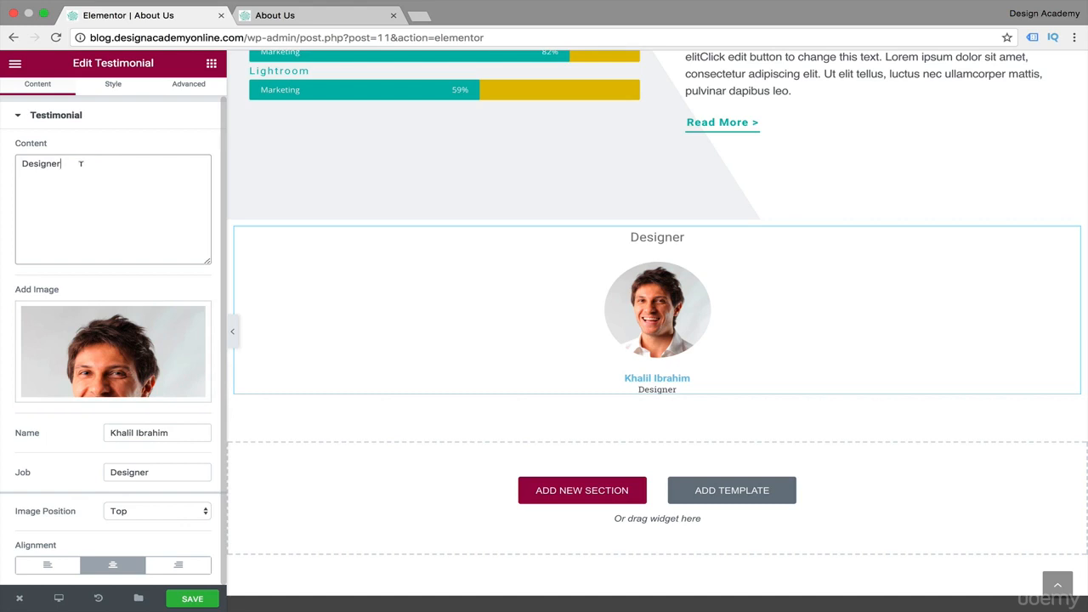
{"action": "key", "text": "BackSpace"}
{"action": "type", "text": "Department"}
Set the testimonial's content color to a grey slightly darker than the #7c7c7c palette swatch.
{"action": "left_click", "coordinate": [113, 96]}
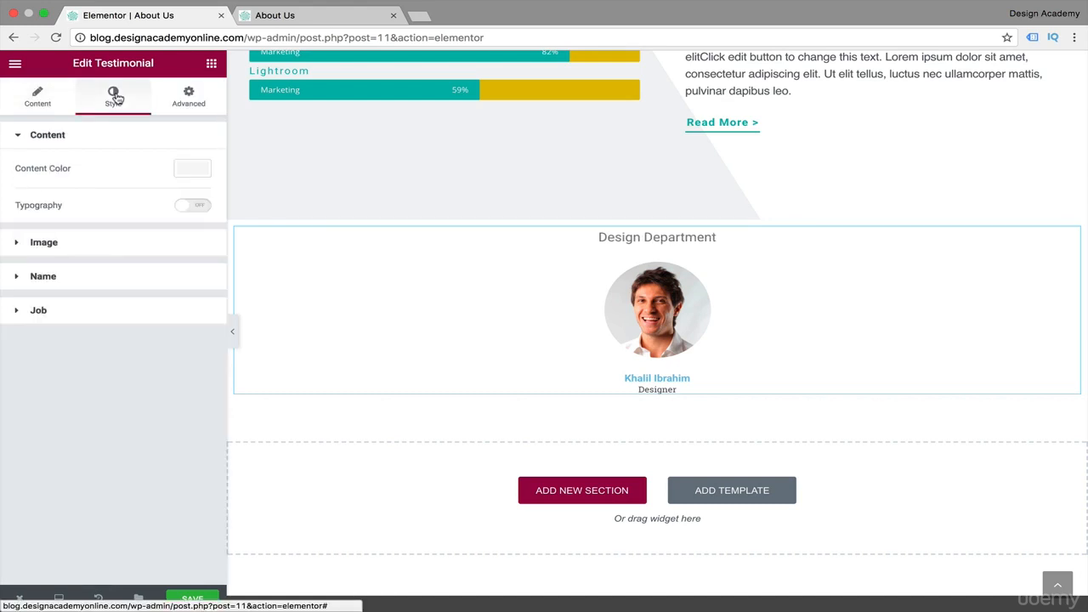
{"action": "left_click", "coordinate": [21, 136]}
{"action": "left_click", "coordinate": [20, 136]}
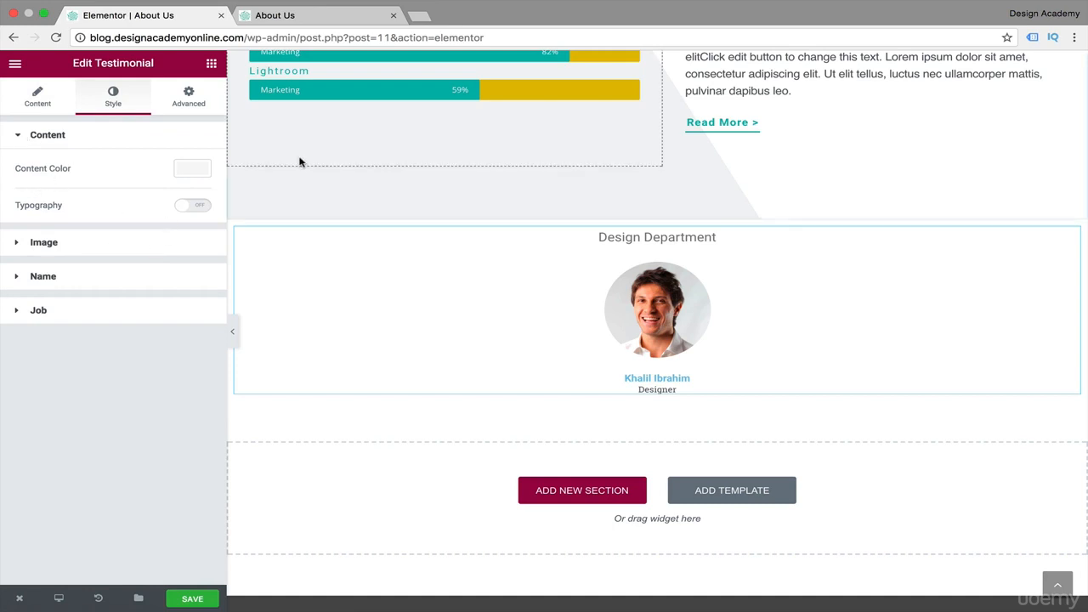
{"action": "left_click", "coordinate": [189, 172]}
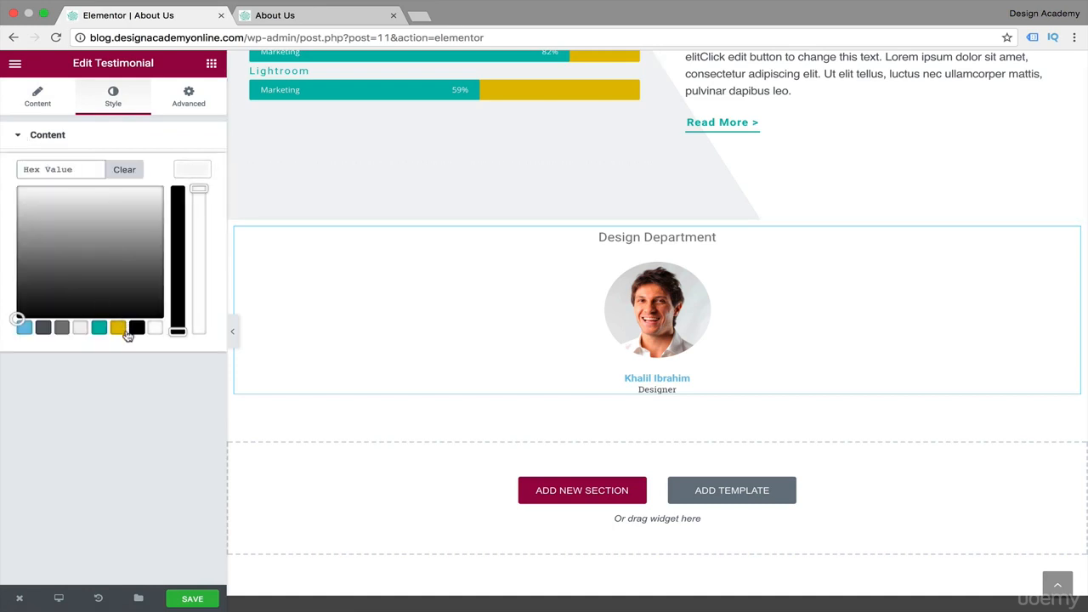
{"action": "left_click", "coordinate": [43, 329]}
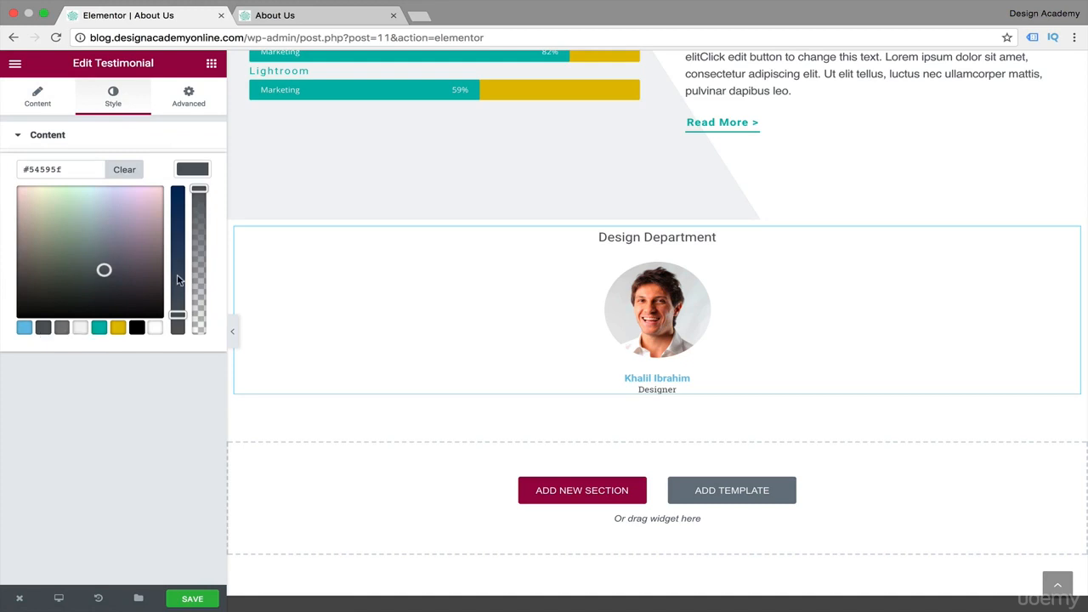
{"action": "left_click", "coordinate": [62, 328]}
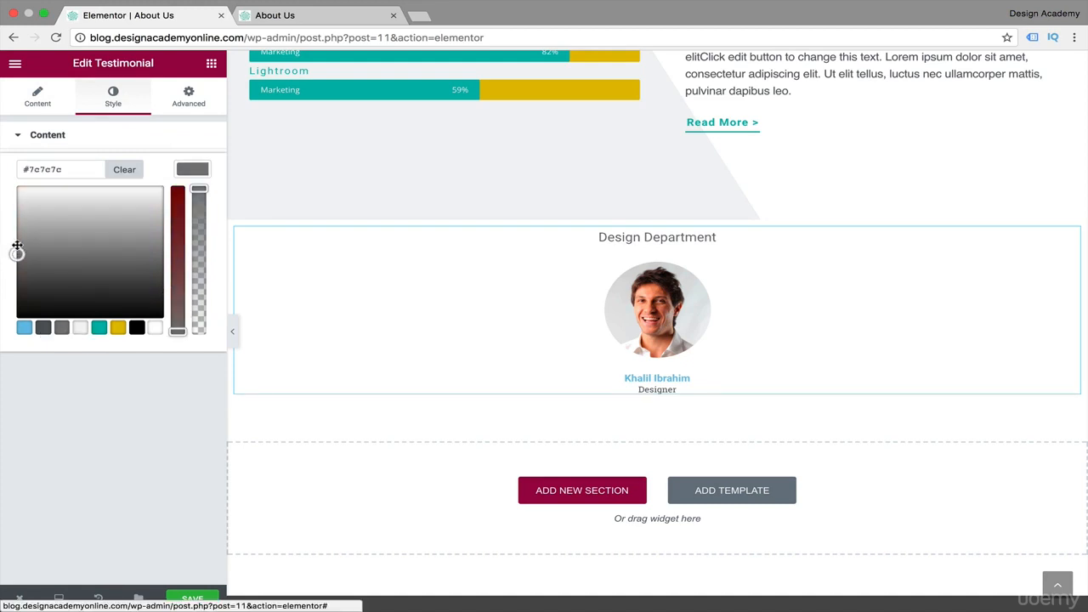
{"action": "left_click_drag", "start_coordinate": [17, 246], "coordinate": [12, 274]}
{"action": "left_click", "coordinate": [192, 169]}
Enable custom typography for the testimonial content with line height 0.5 em, Uppercase transform and size 18 px.
{"action": "left_click", "coordinate": [183, 209]}
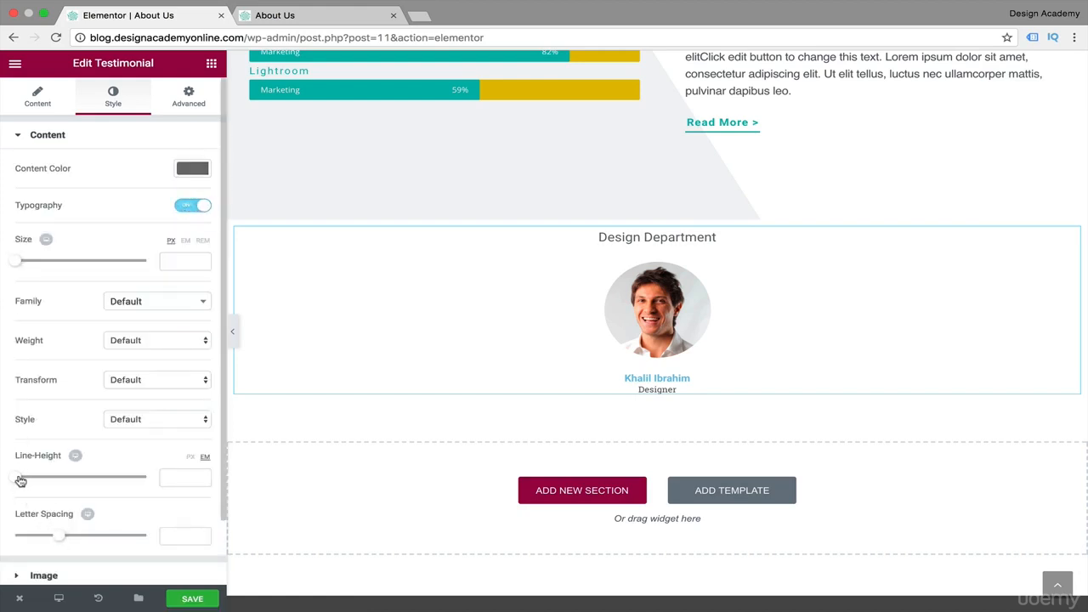
{"action": "mouse_move", "coordinate": [21, 481]}
{"action": "left_mouse_down"}
{"action": "mouse_move", "coordinate": [41, 484]}
{"action": "mouse_move", "coordinate": [25, 496]}
{"action": "left_mouse_up"}
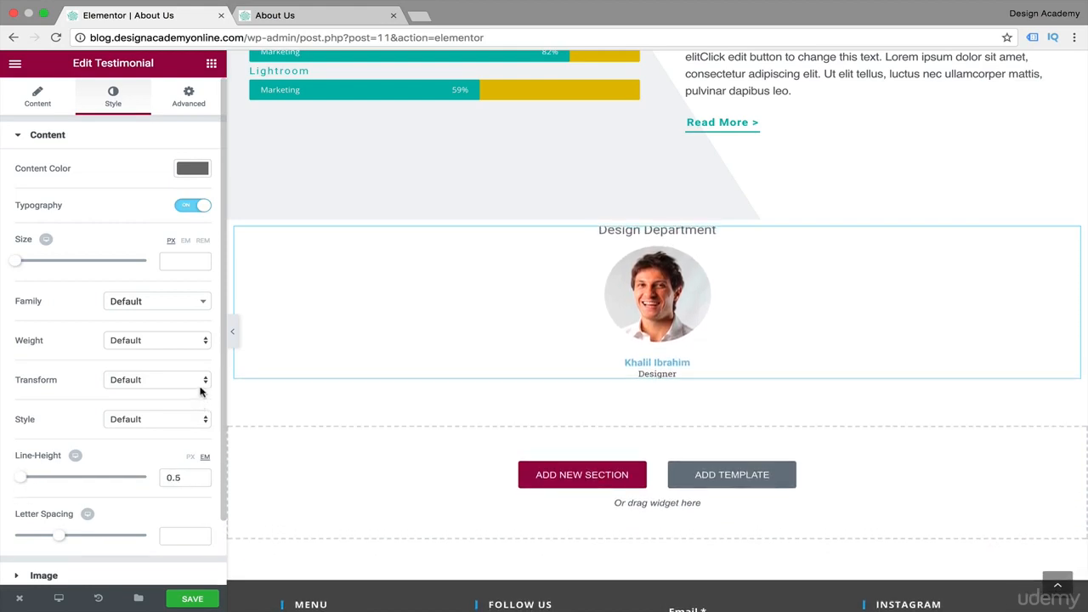
{"action": "left_click", "coordinate": [203, 382]}
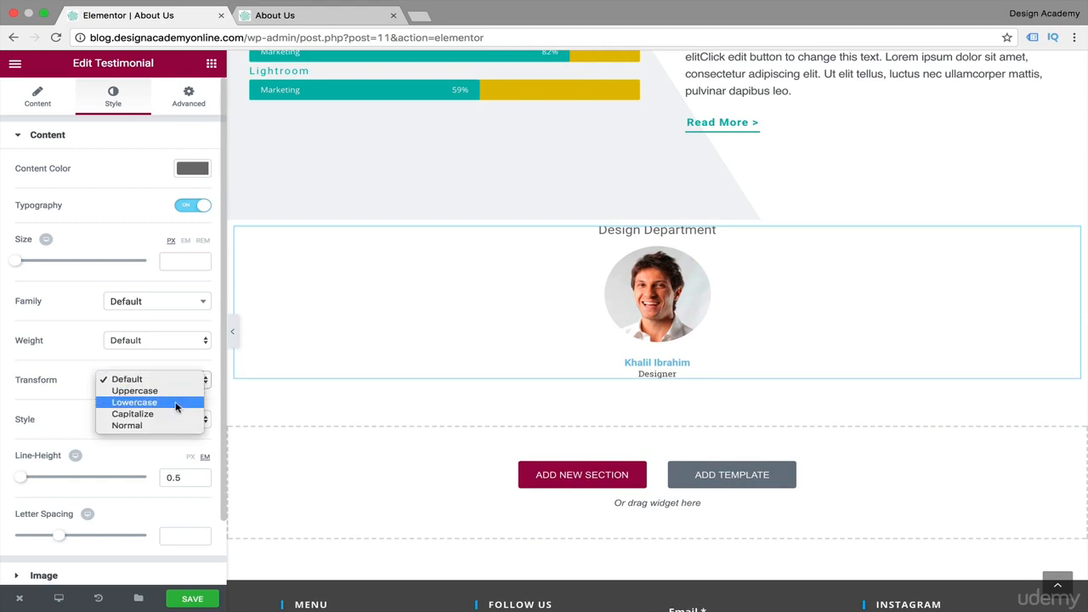
{"action": "left_click", "coordinate": [183, 391]}
{"action": "left_click_drag", "start_coordinate": [15, 260], "coordinate": [29, 265]}
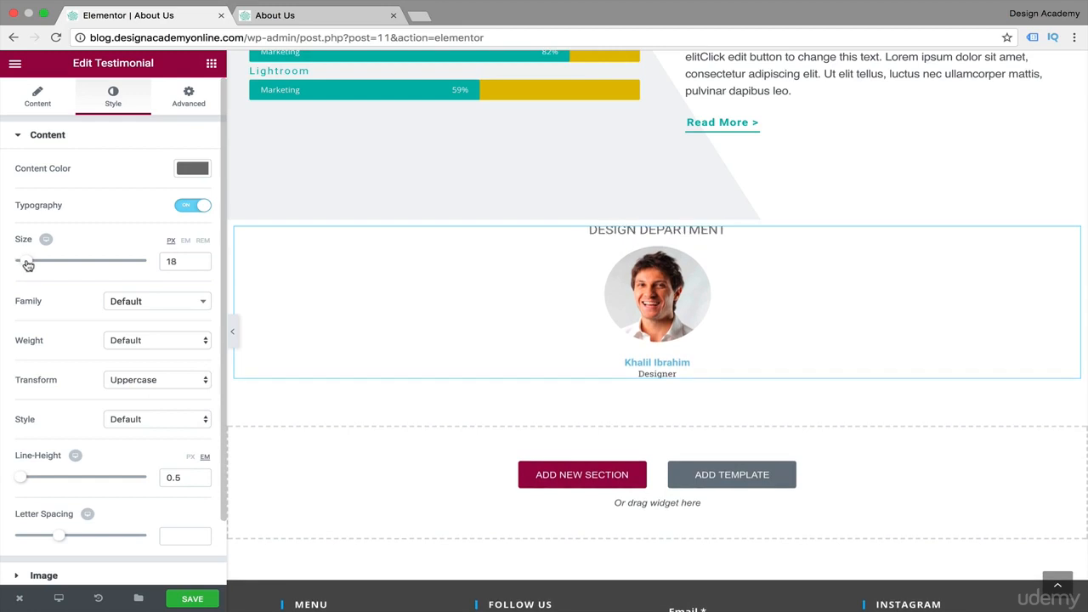
{"action": "left_click", "coordinate": [18, 139]}
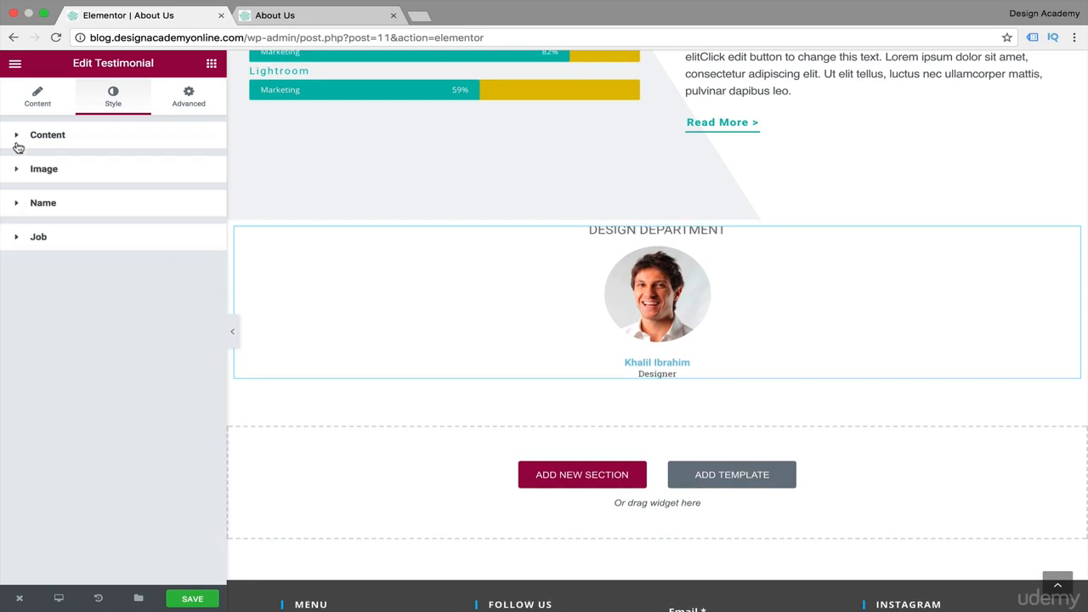
Set the testimonial name's text color to the teal palette swatch #10b5ac.
{"action": "left_click", "coordinate": [20, 206]}
{"action": "left_click", "coordinate": [201, 241]}
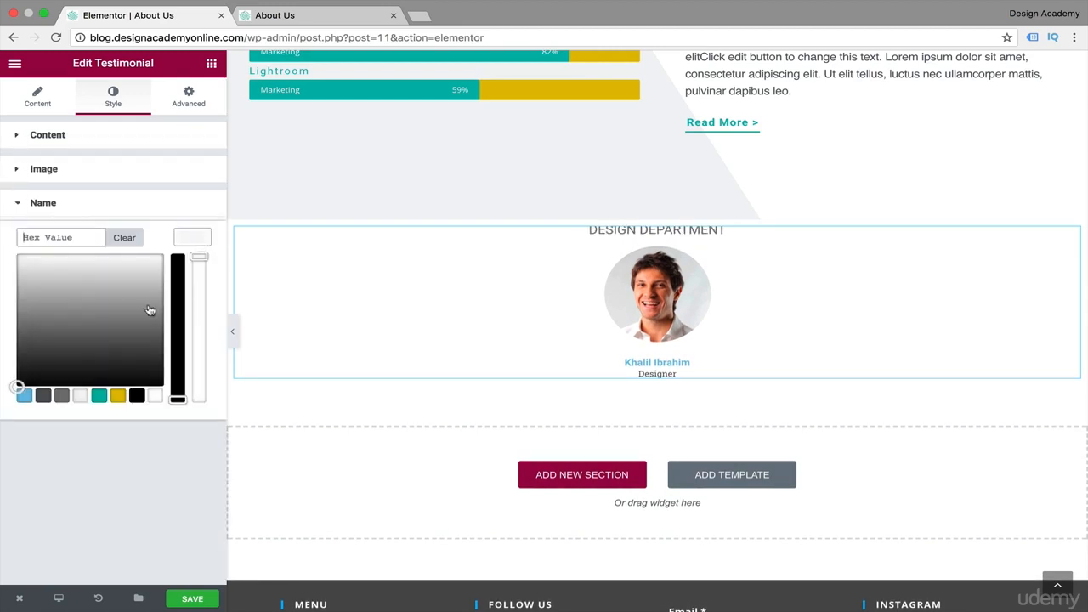
{"action": "left_click", "coordinate": [99, 395]}
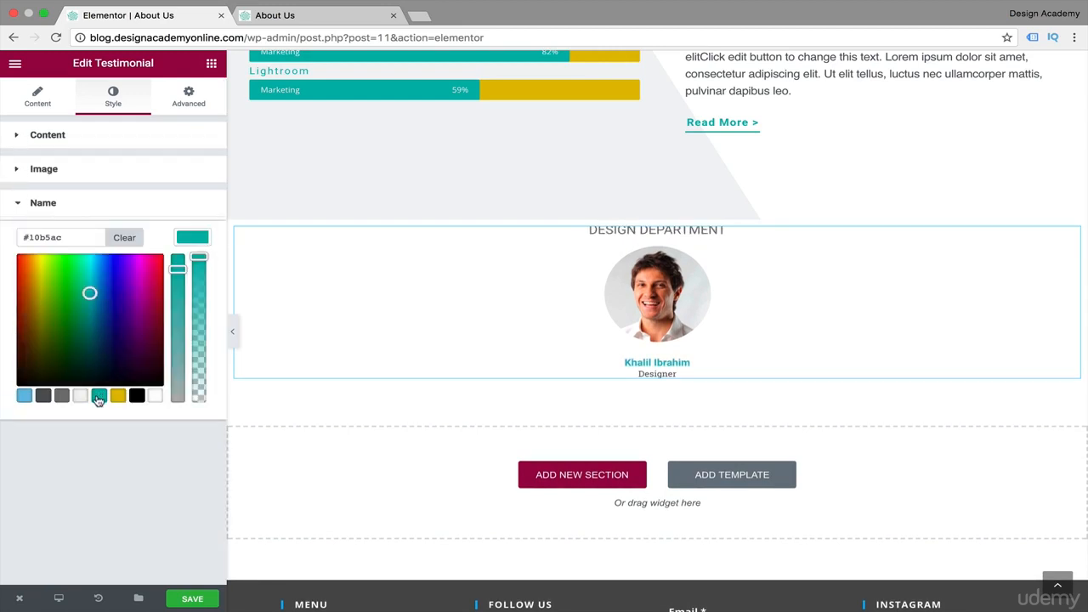
{"action": "left_click", "coordinate": [191, 243]}
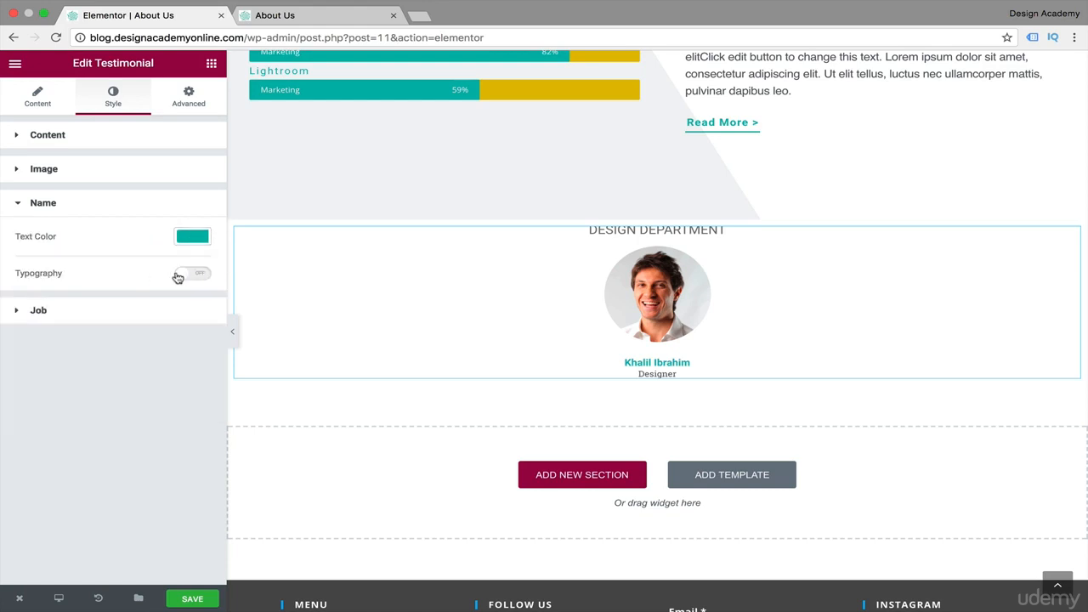
Enable custom typography for the testimonial name and set its transform to Uppercase.
{"action": "left_click", "coordinate": [178, 276]}
{"action": "scroll", "coordinate": [201, 428], "scroll_direction": "down", "scroll_amount": 1}
{"action": "left_click", "coordinate": [200, 429]}
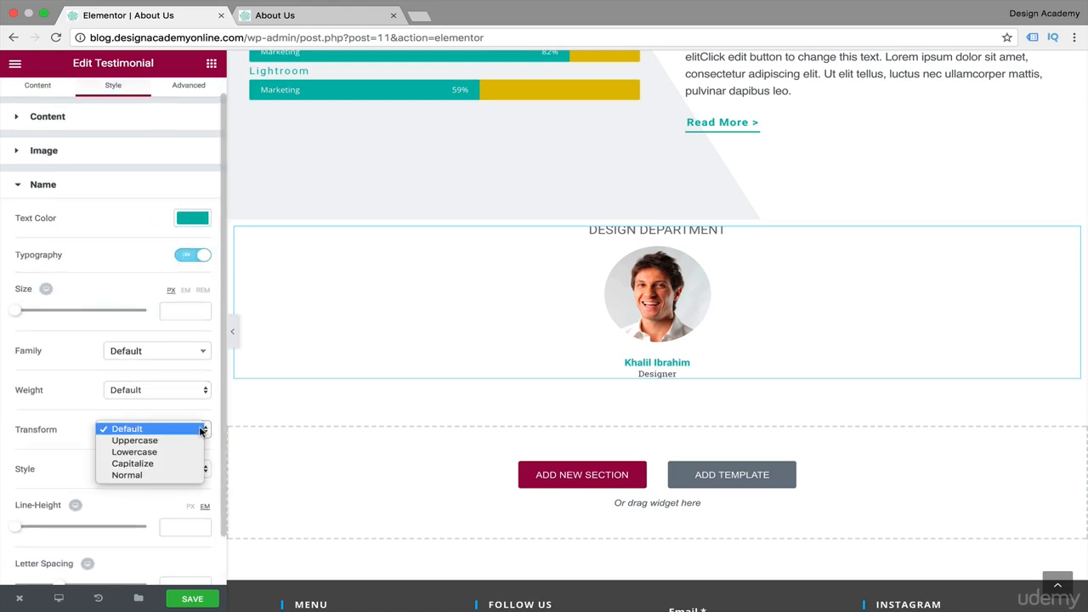
{"action": "left_click", "coordinate": [134, 440]}
{"action": "left_click", "coordinate": [19, 207]}
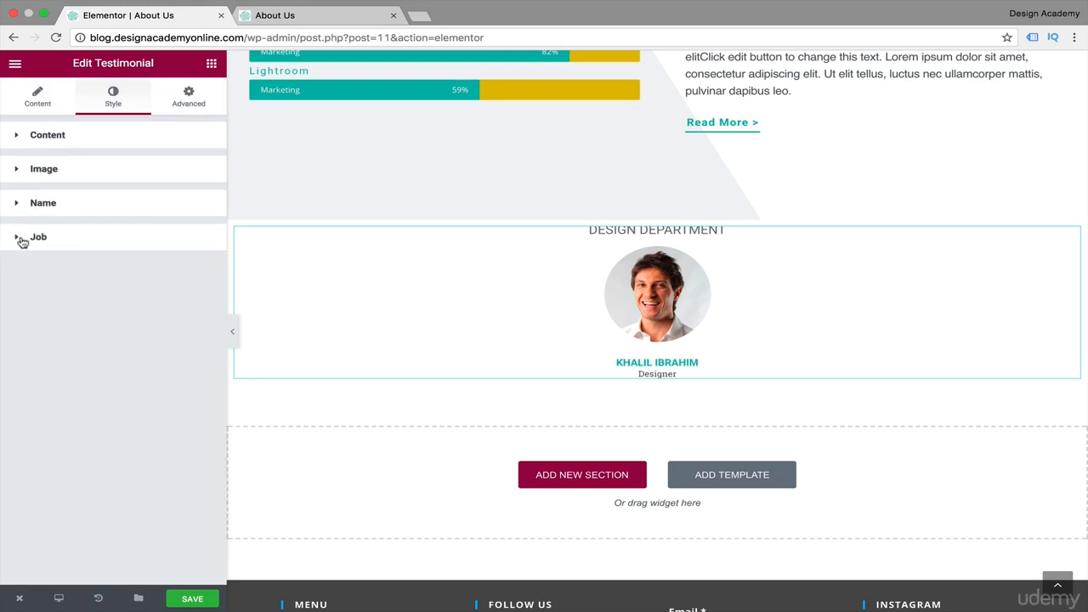
Set the testimonial job's text color to dark grey, choosing the #54595f swatch and slightly lowering its saturation.
{"action": "left_click", "coordinate": [22, 240]}
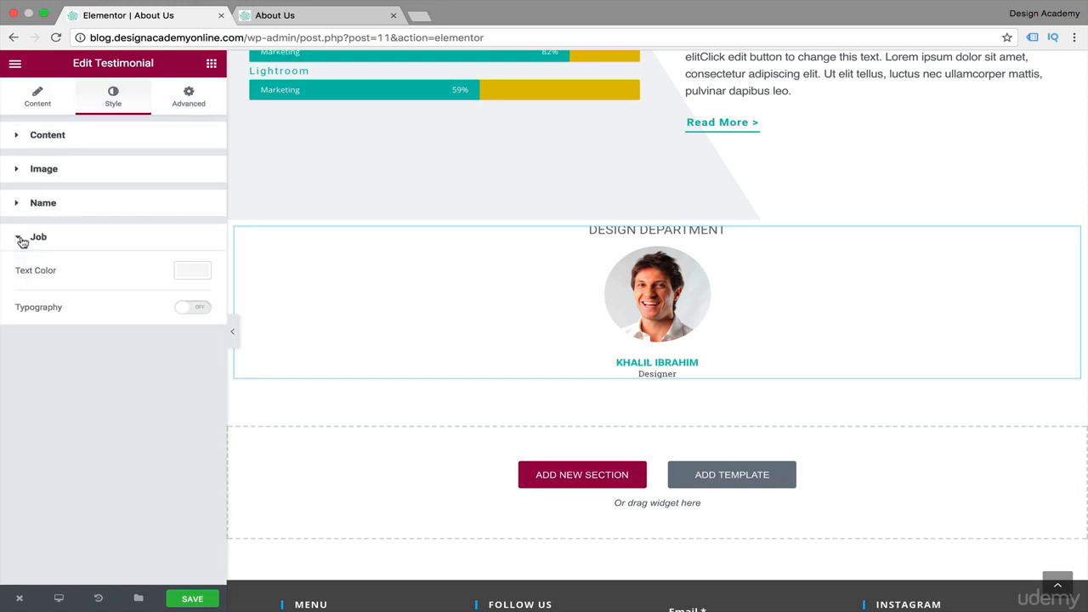
{"action": "left_click", "coordinate": [189, 272]}
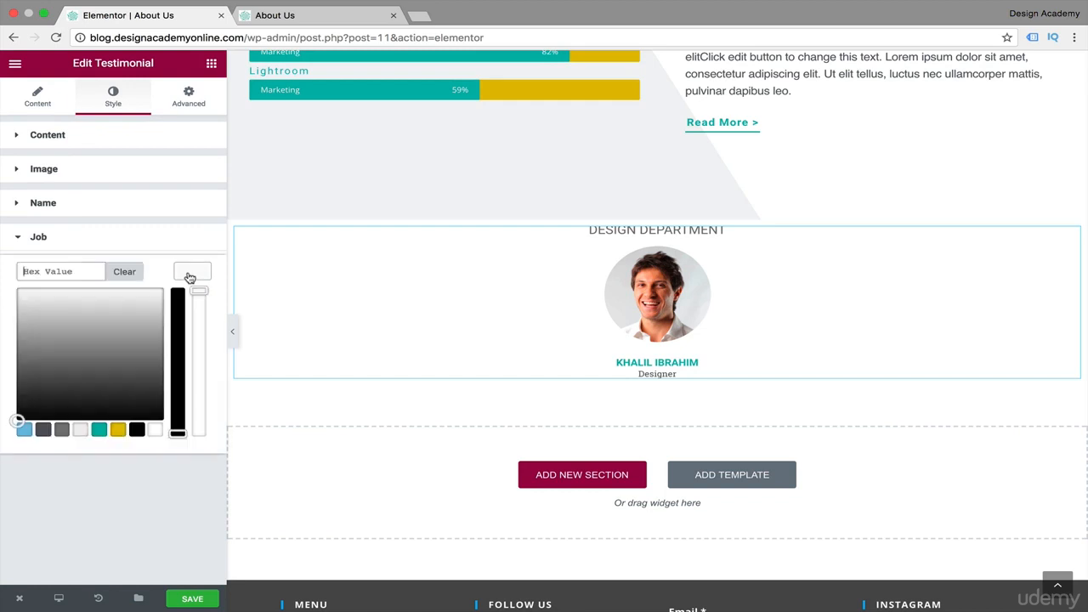
{"action": "left_click", "coordinate": [43, 430]}
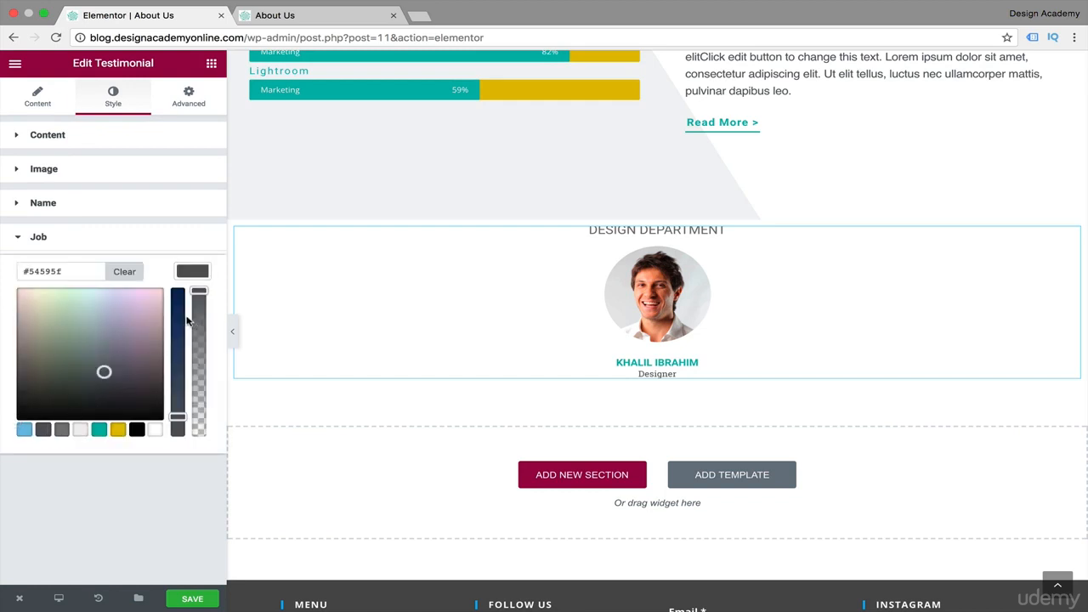
{"action": "left_click_drag", "start_coordinate": [177, 415], "coordinate": [178, 420]}
{"action": "left_click", "coordinate": [144, 445]}
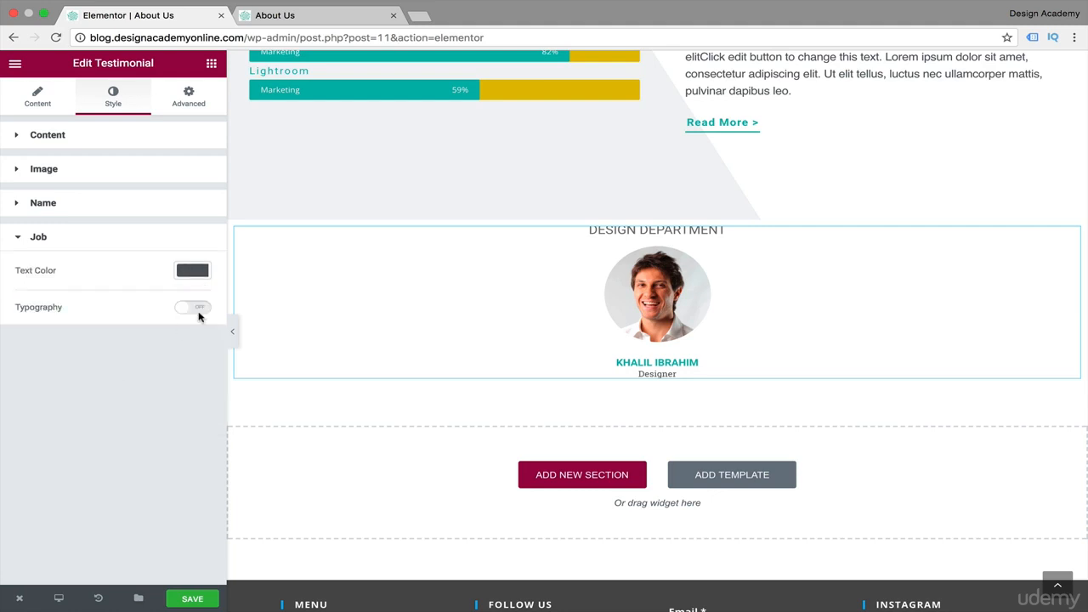
Enable custom typography for the testimonial job, choosing the Open Sans family and a letter spacing of 1.9.
{"action": "left_click", "coordinate": [188, 308]}
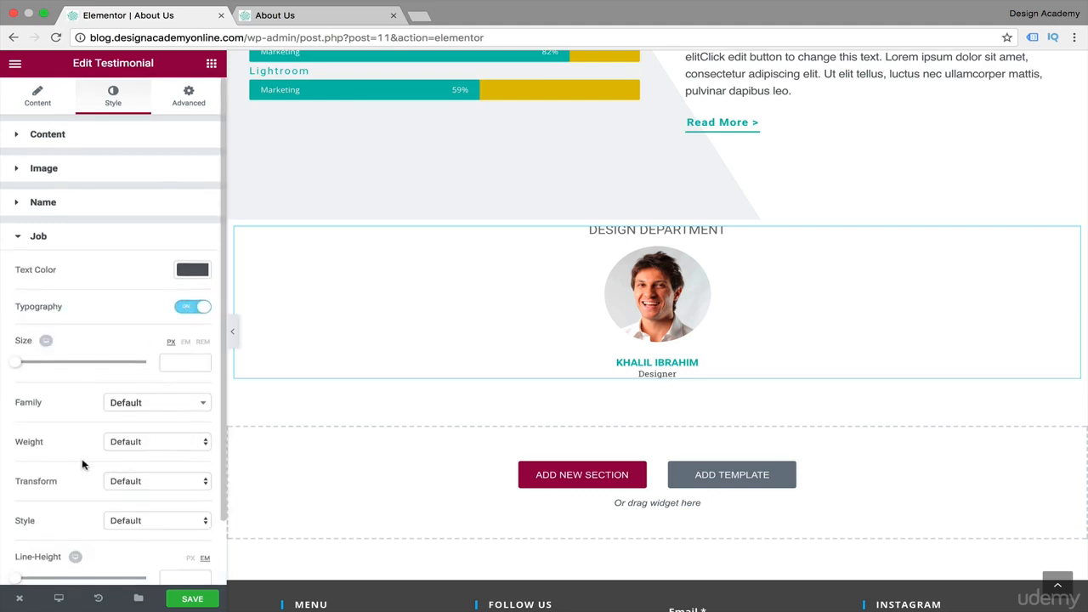
{"action": "scroll", "coordinate": [82, 462], "scroll_direction": "down", "scroll_amount": 1}
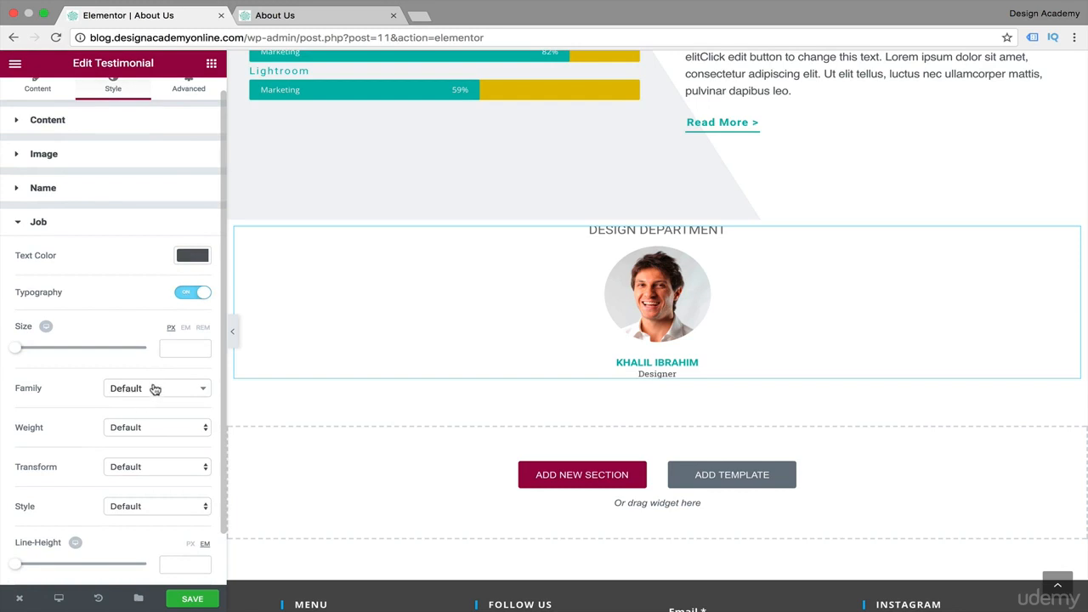
{"action": "left_click", "coordinate": [154, 390]}
{"action": "type", "text": "open"}
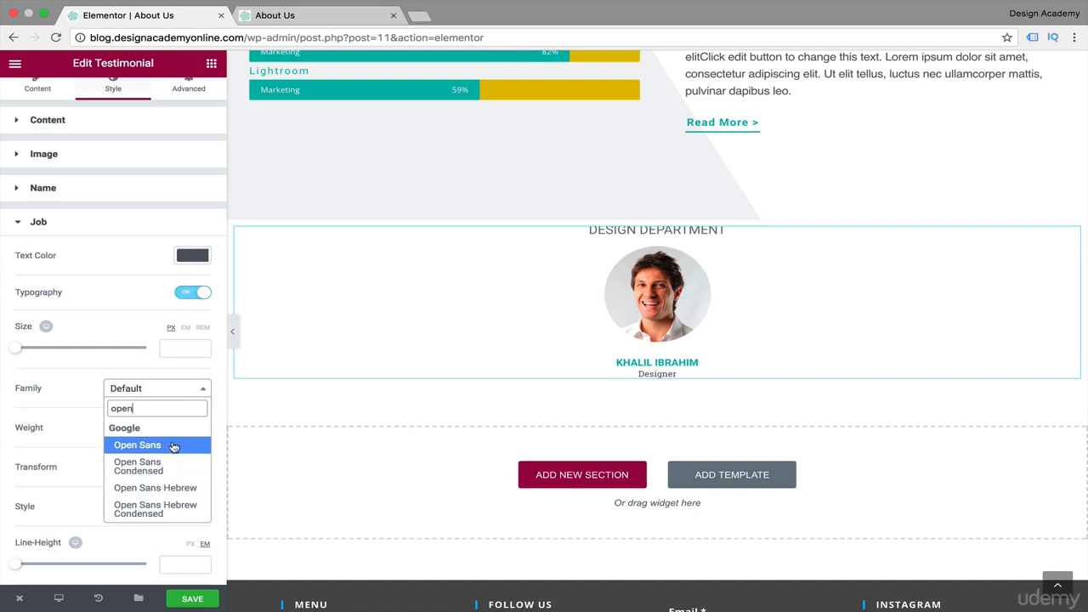
{"action": "left_click", "coordinate": [137, 444]}
{"action": "scroll", "coordinate": [51, 484], "scroll_direction": "down", "scroll_amount": 2}
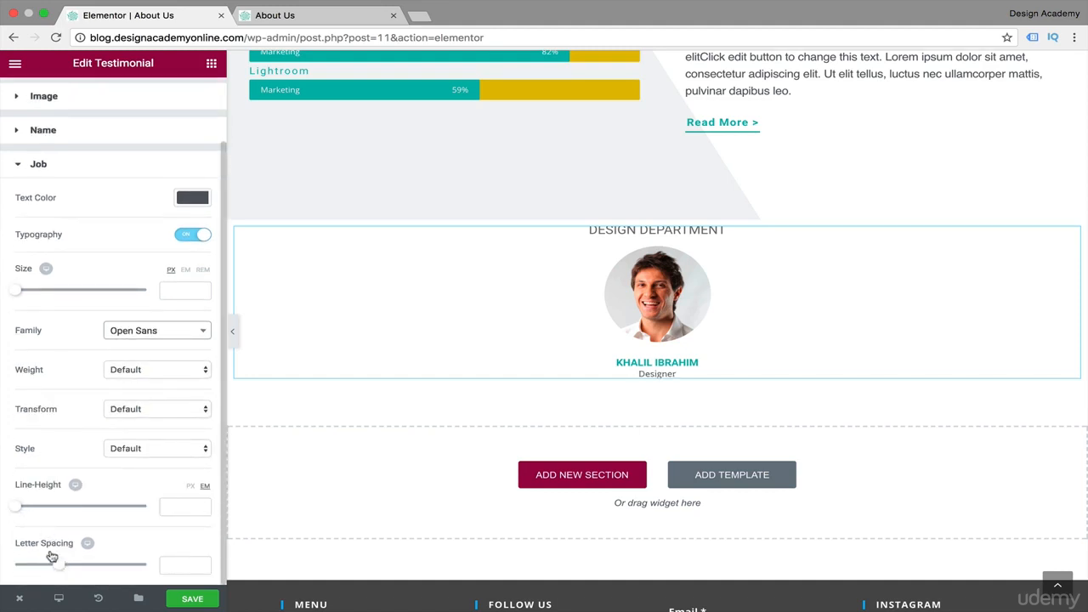
{"action": "mouse_move", "coordinate": [61, 569]}
{"action": "left_mouse_down"}
{"action": "mouse_move", "coordinate": [47, 567]}
{"action": "mouse_move", "coordinate": [90, 569]}
{"action": "mouse_move", "coordinate": [76, 570]}
{"action": "left_mouse_up"}
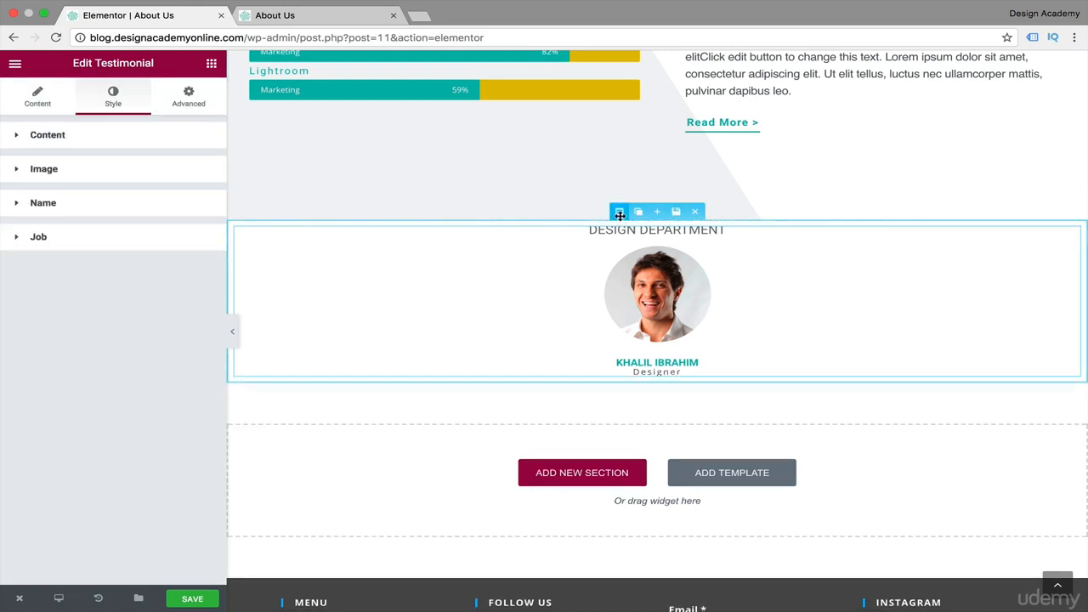
Set the testimonial section's top and bottom margins to 90 px.
{"action": "left_click", "coordinate": [619, 213]}
{"action": "left_click", "coordinate": [188, 97]}
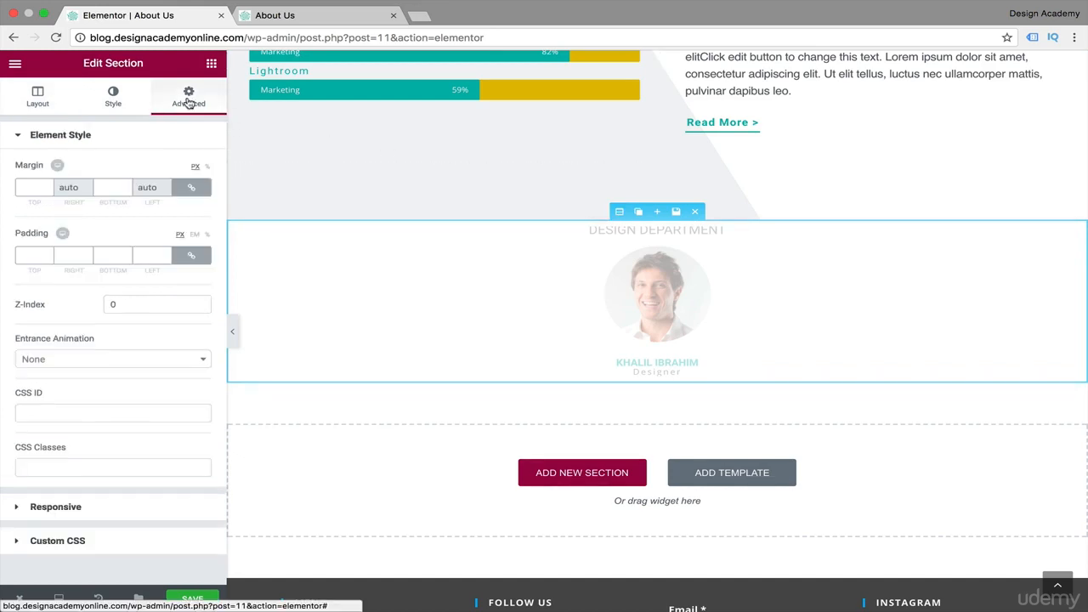
{"action": "left_click", "coordinate": [32, 187]}
{"action": "type", "text": "0"}
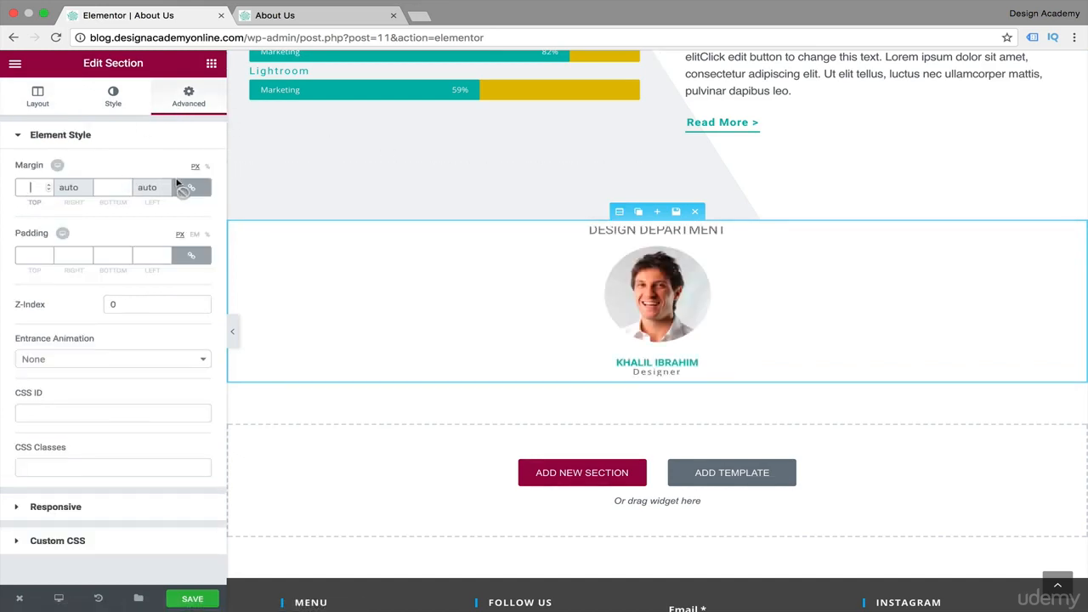
{"action": "left_click", "coordinate": [190, 186]}
{"action": "left_click", "coordinate": [191, 187]}
{"action": "type", "text": "90"}
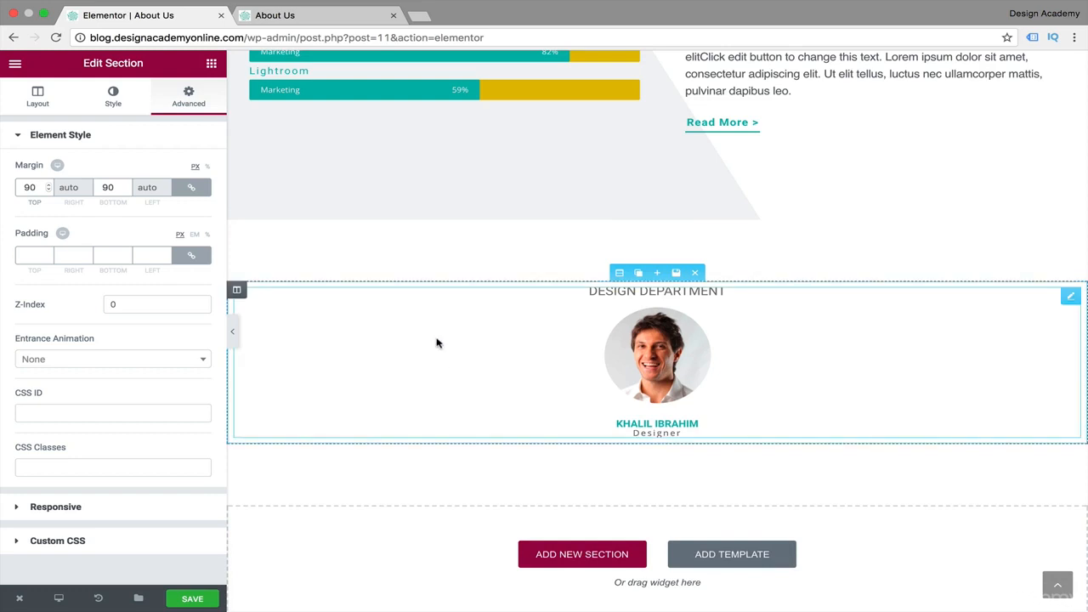
Set the testimonial widget's top padding to 10 px.
{"action": "left_click", "coordinate": [692, 334]}
{"action": "left_click", "coordinate": [181, 99]}
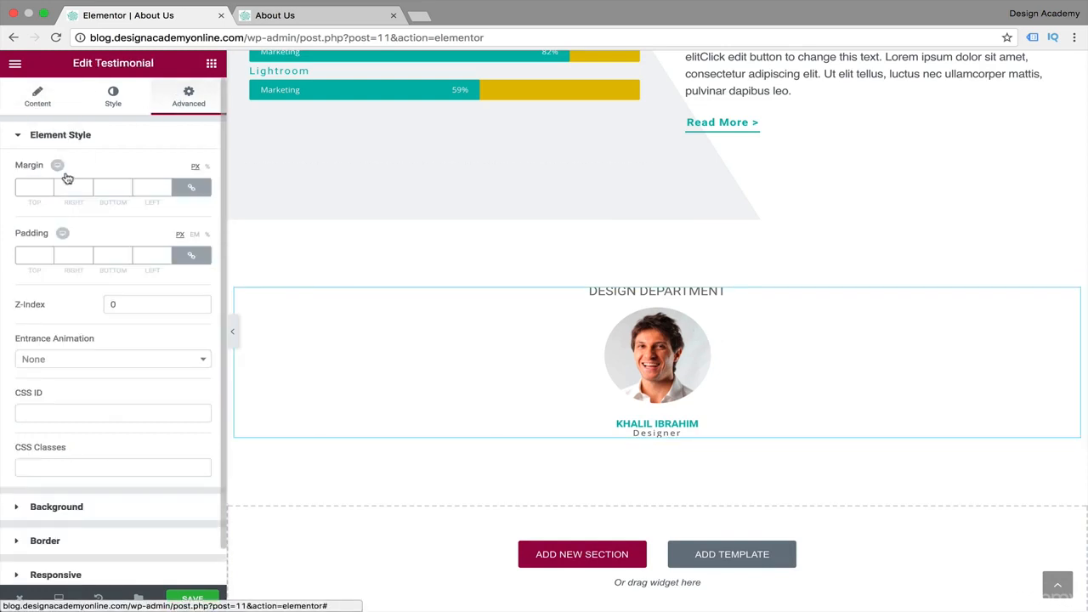
{"action": "left_click", "coordinate": [37, 251]}
{"action": "type", "text": "10"}
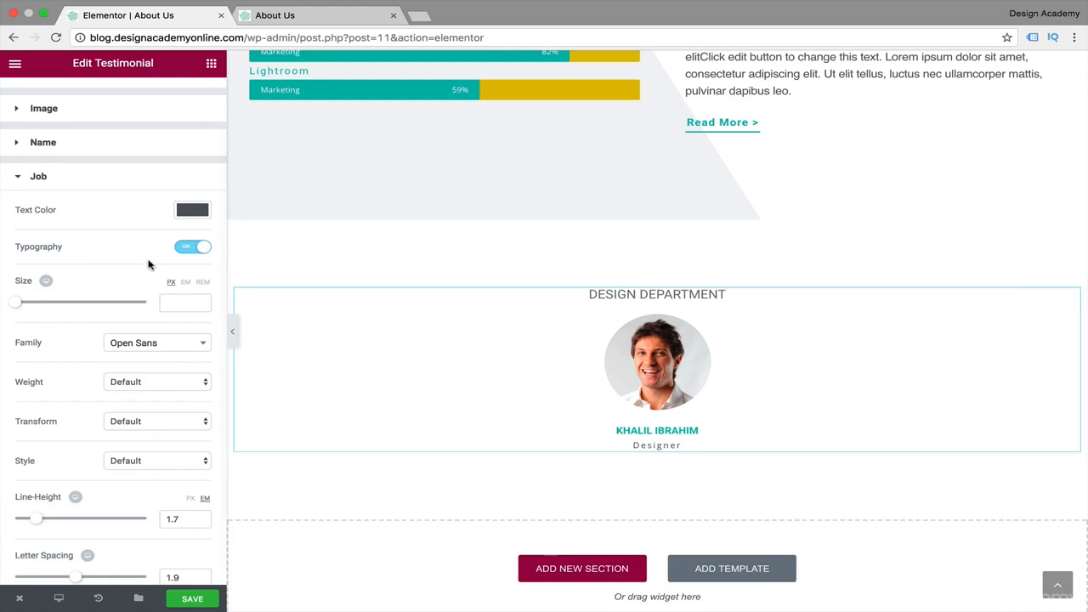
Duplicate the testimonial column to get a two-column section.
{"action": "mouse_move", "coordinate": [237, 290]}
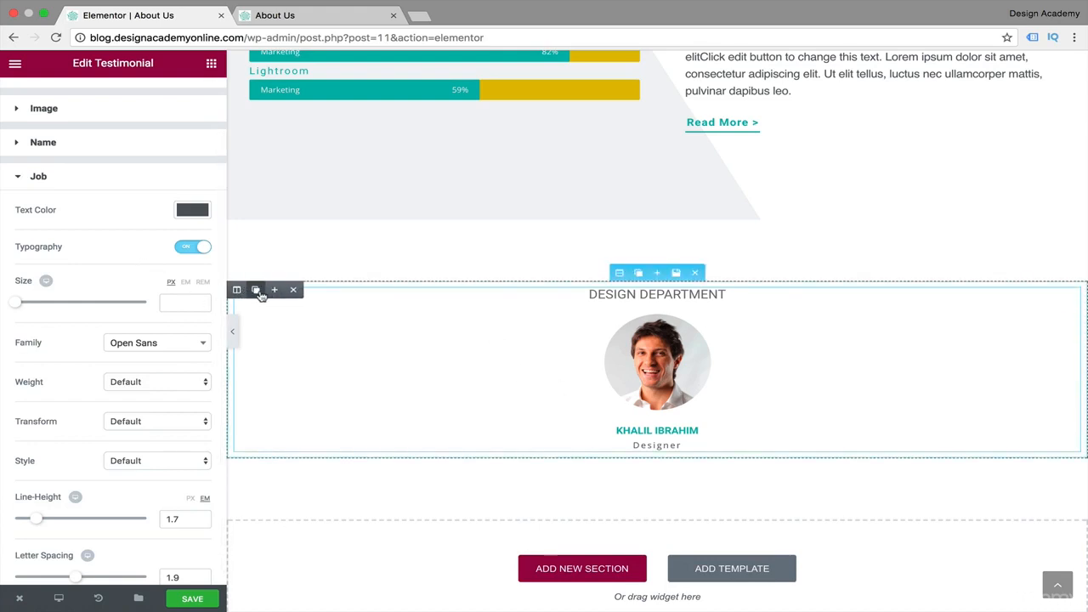
{"action": "left_click", "coordinate": [256, 291]}
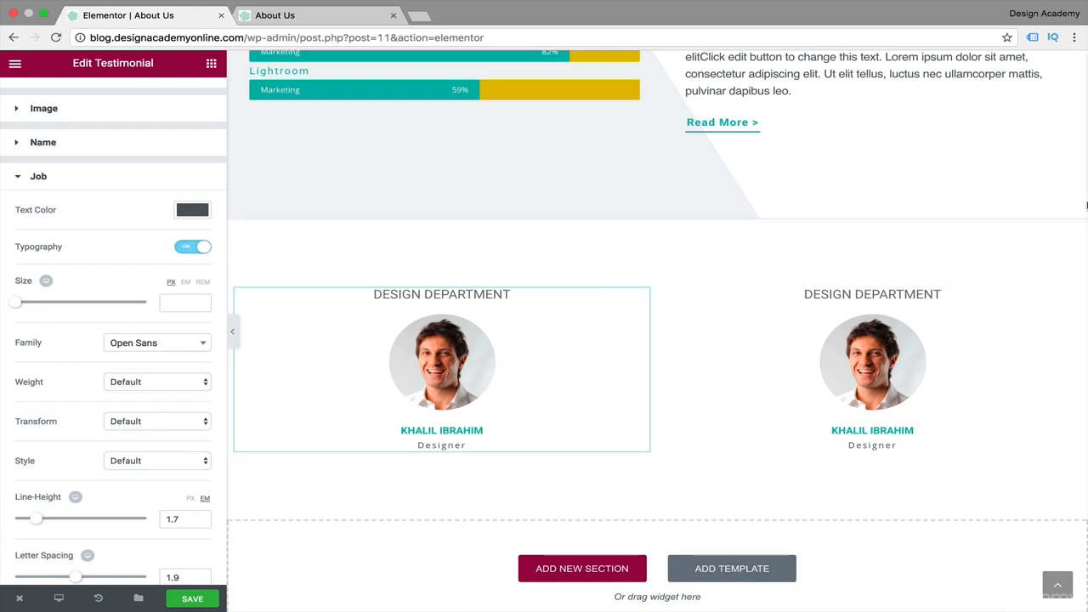
Duplicate the testimonial widget within each of the two columns to form a second row.
{"action": "left_click", "coordinate": [1050, 299]}
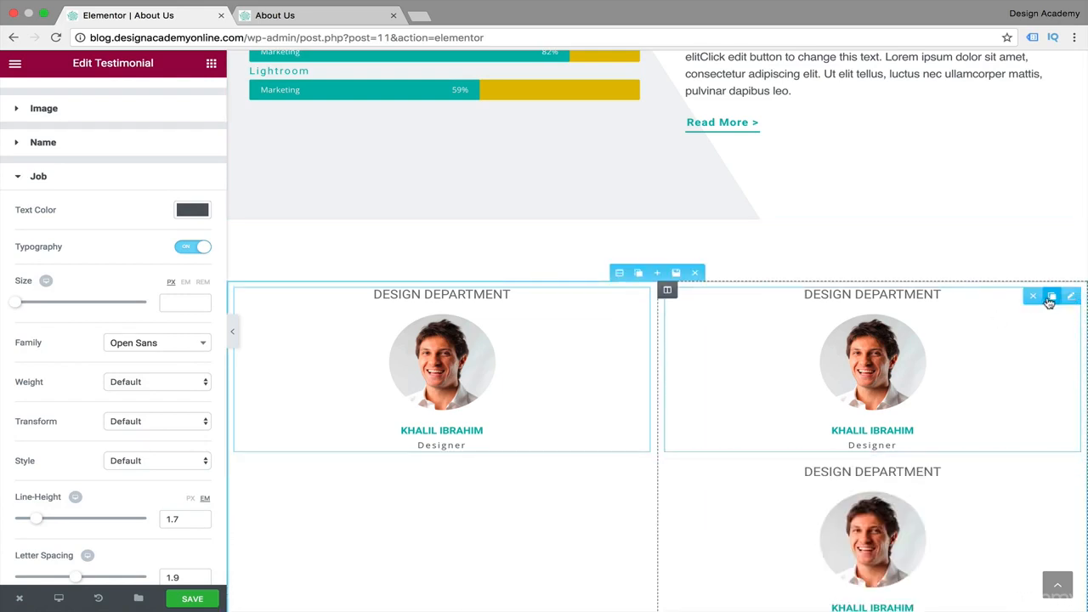
{"action": "scroll", "coordinate": [795, 451], "scroll_direction": "down", "scroll_amount": 3}
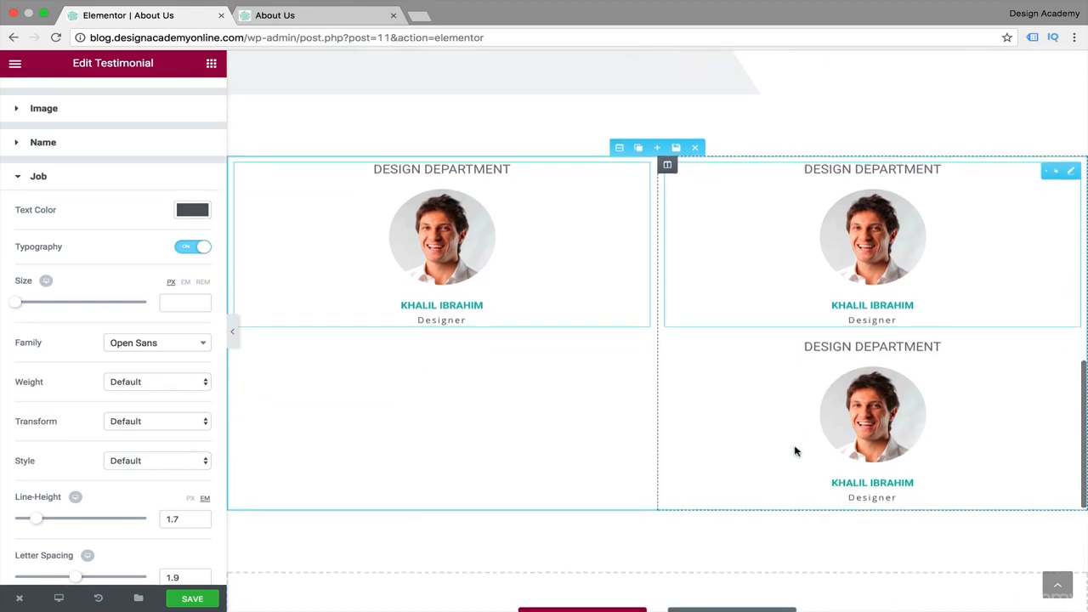
{"action": "scroll", "coordinate": [795, 451], "scroll_direction": "up", "scroll_amount": 1}
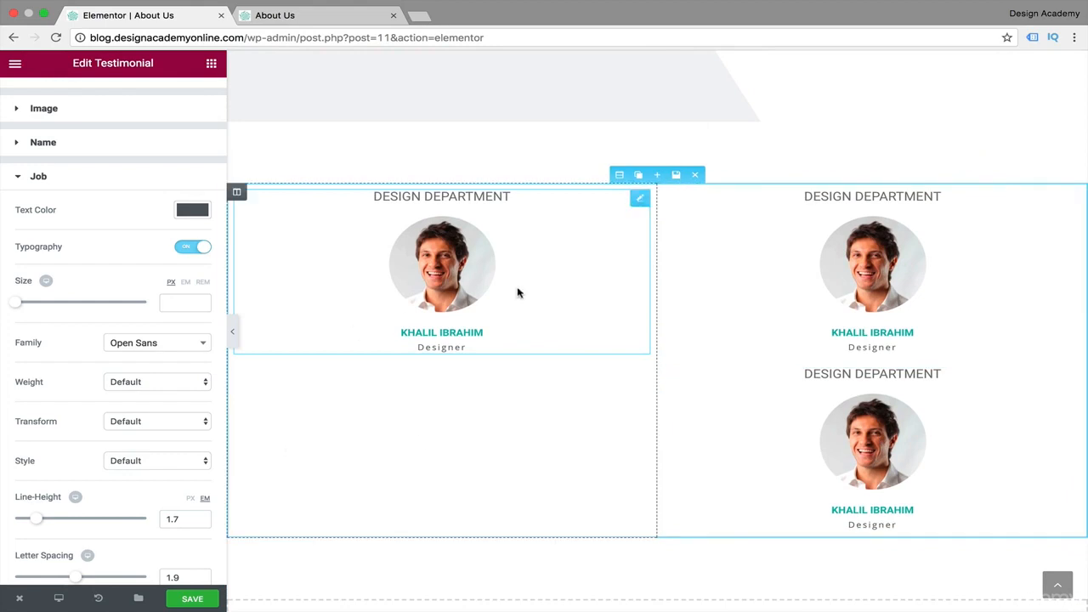
{"action": "left_click", "coordinate": [766, 425]}
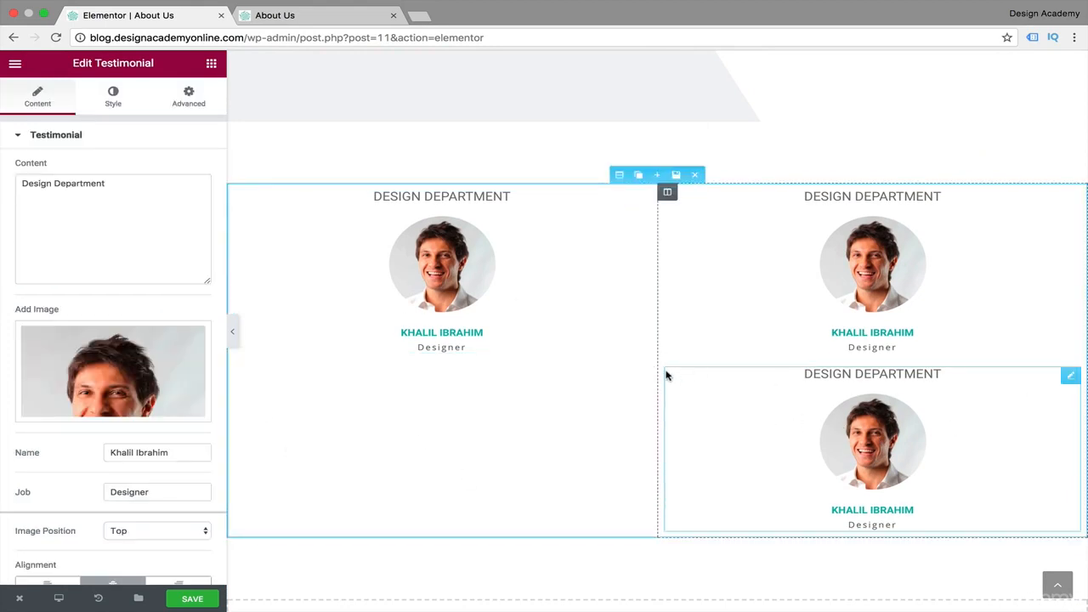
{"action": "left_click", "coordinate": [622, 204]}
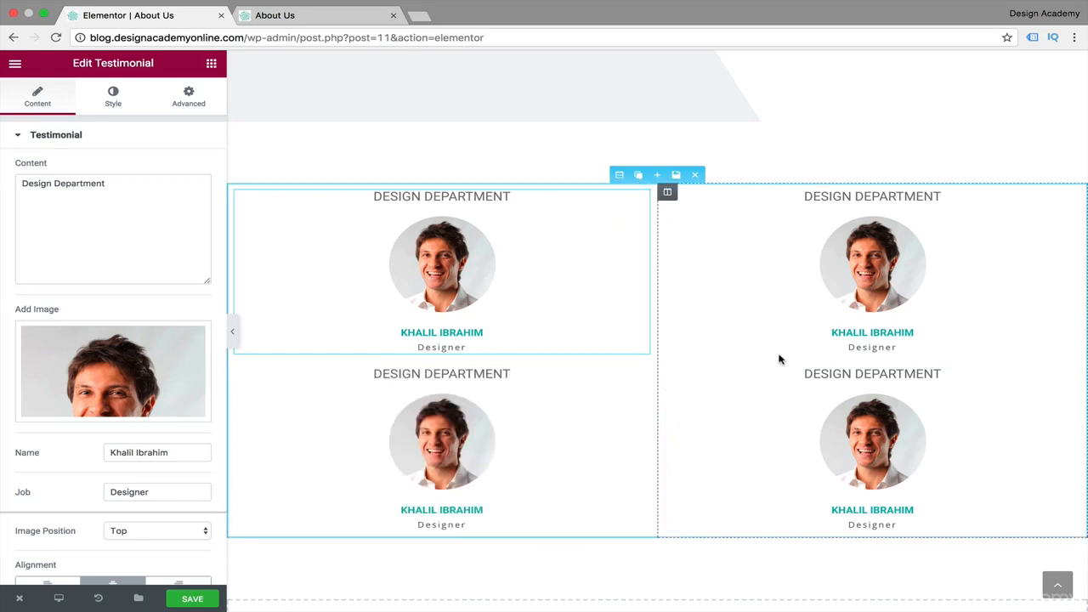
Duplicate the first testimonial column to get three columns in the section.
{"action": "scroll", "coordinate": [778, 358], "scroll_direction": "up", "scroll_amount": 3}
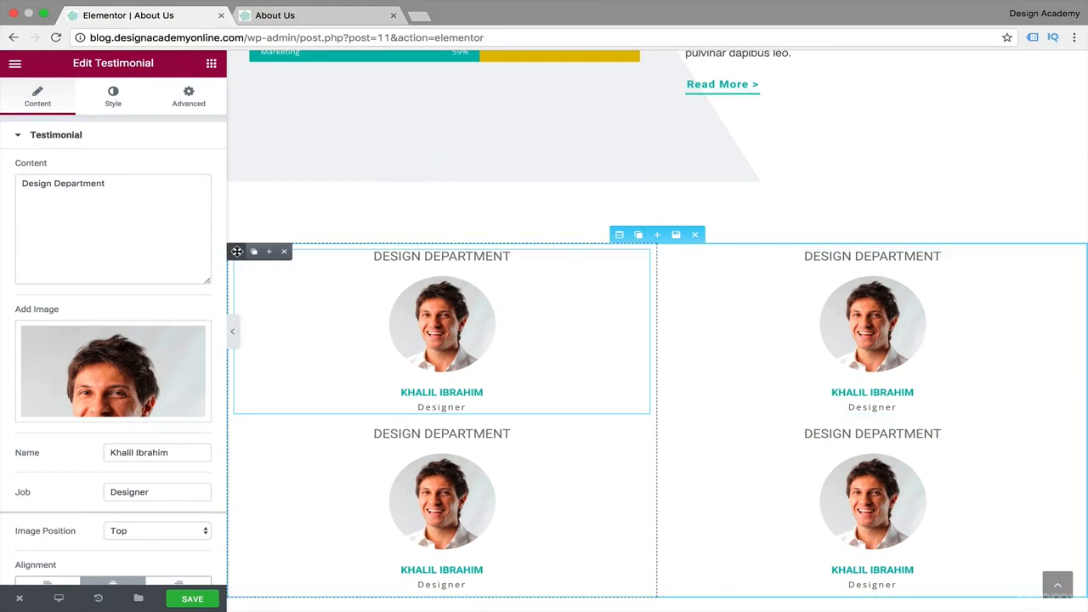
{"action": "left_click", "coordinate": [264, 255]}
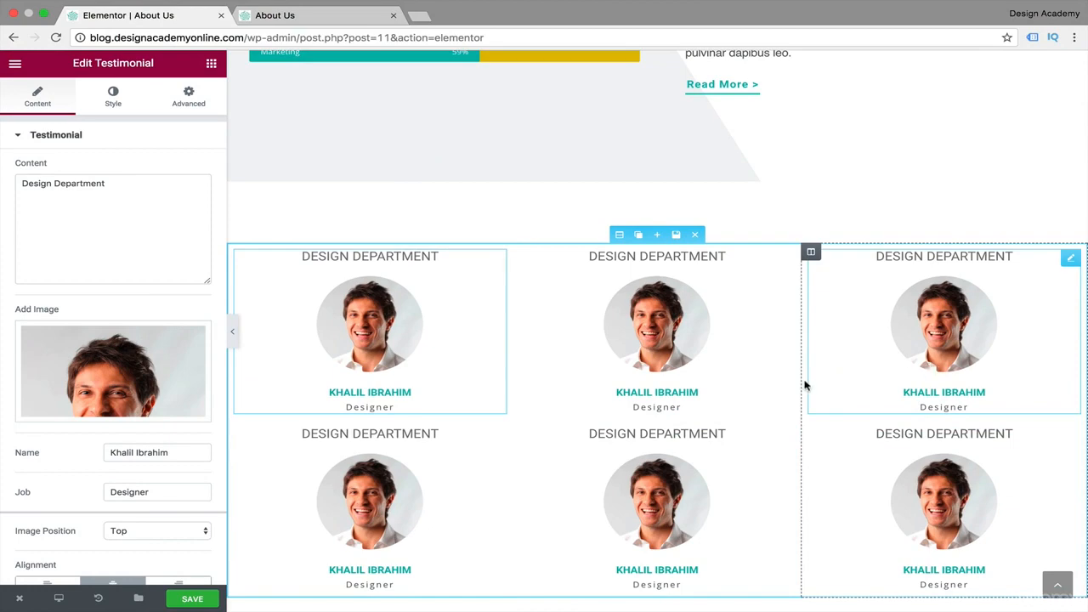
Delete the second-row testimonial from each of the three columns.
{"action": "scroll", "coordinate": [805, 385], "scroll_direction": "down", "scroll_amount": 3}
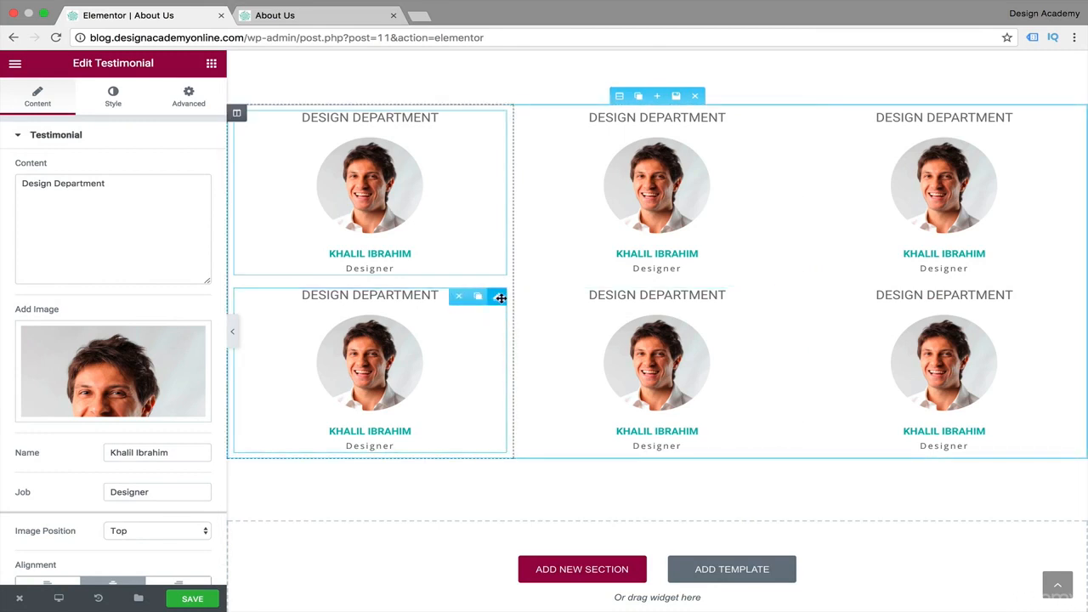
{"action": "left_click_drag", "start_coordinate": [491, 299], "coordinate": [782, 294]}
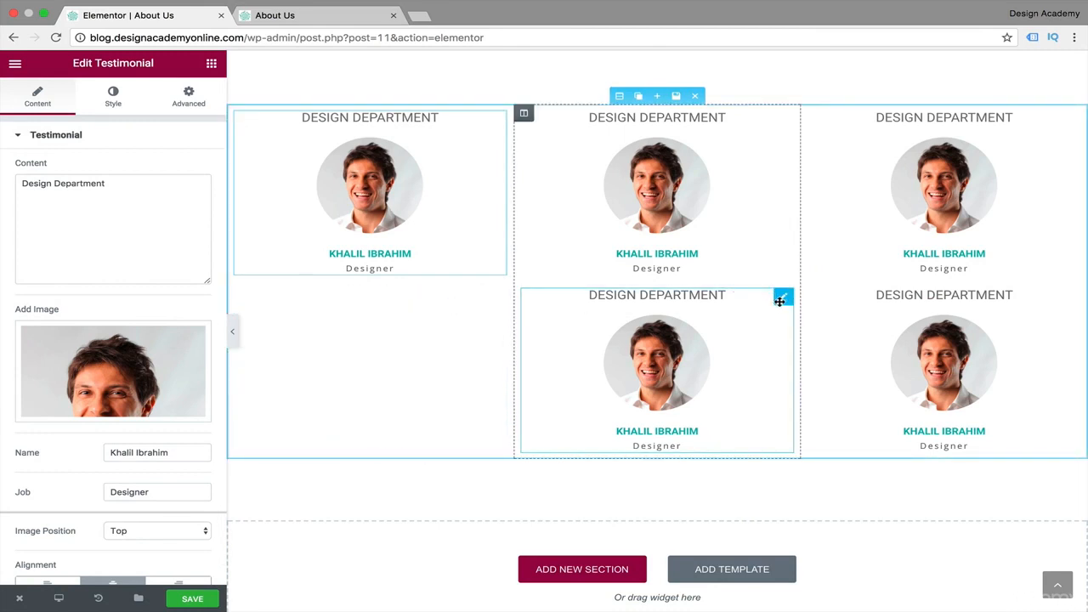
{"action": "left_click", "coordinate": [745, 296]}
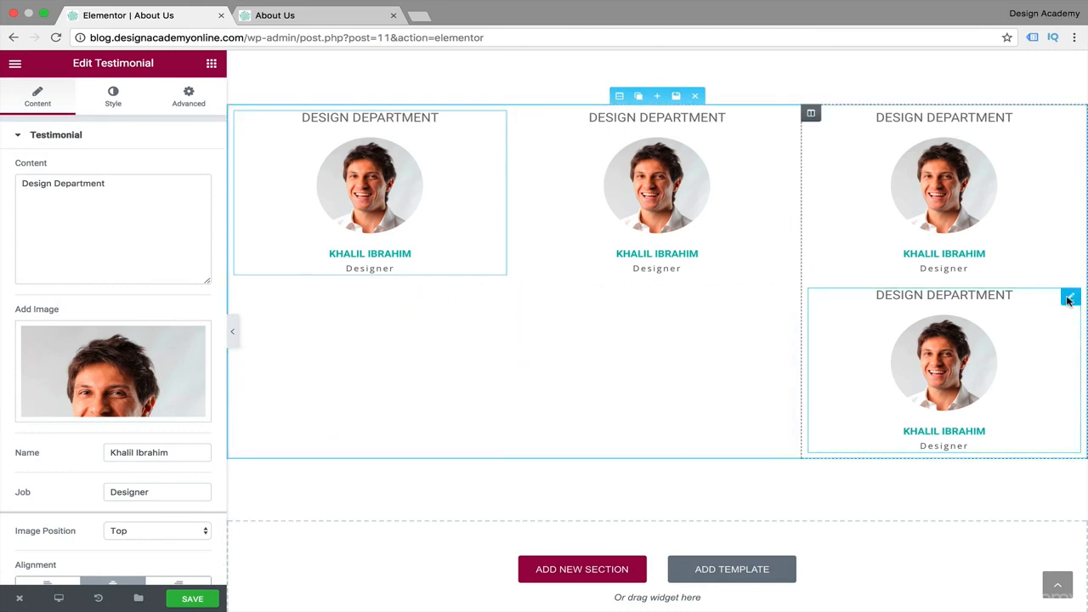
{"action": "left_click", "coordinate": [1033, 296]}
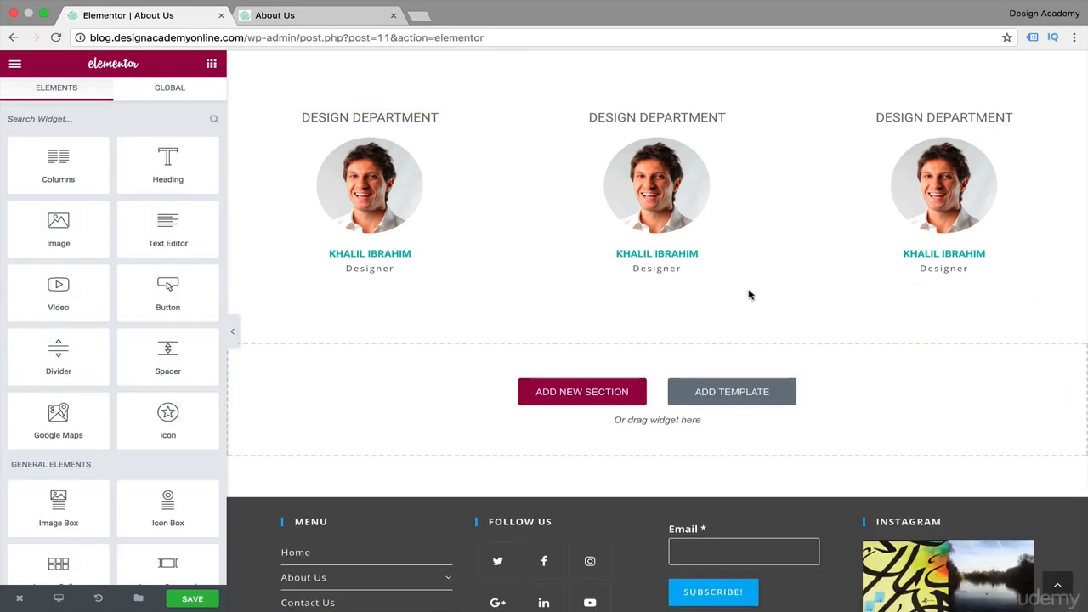
Replace the middle testimonial's image with layer-slide-1-2.png from the media library.
{"action": "scroll", "coordinate": [743, 295], "scroll_direction": "up", "scroll_amount": 1}
{"action": "scroll", "coordinate": [740, 295], "scroll_direction": "up", "scroll_amount": 1}
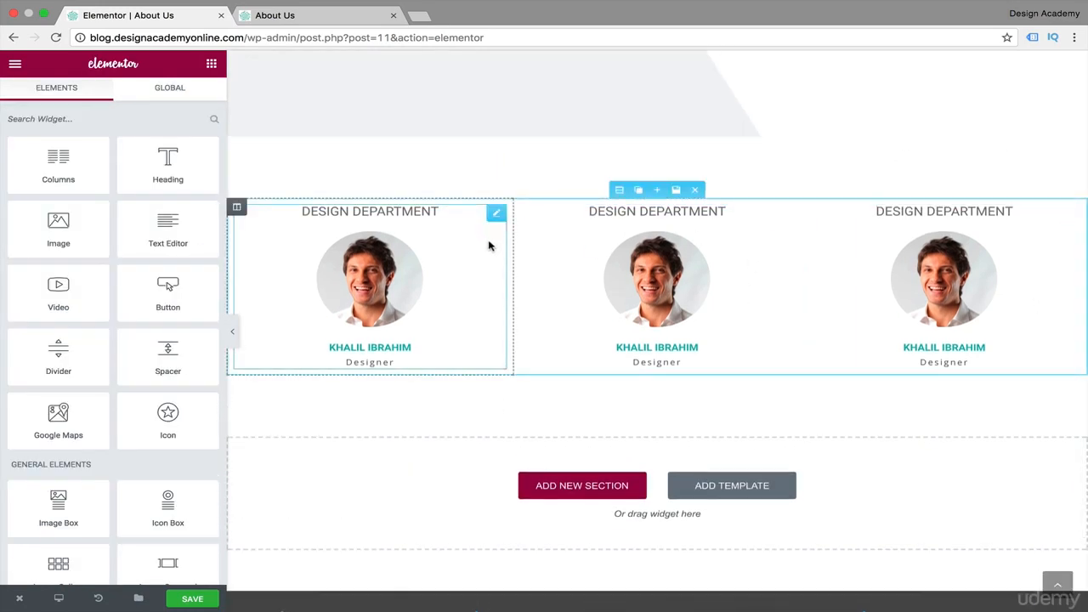
{"action": "left_click", "coordinate": [673, 290]}
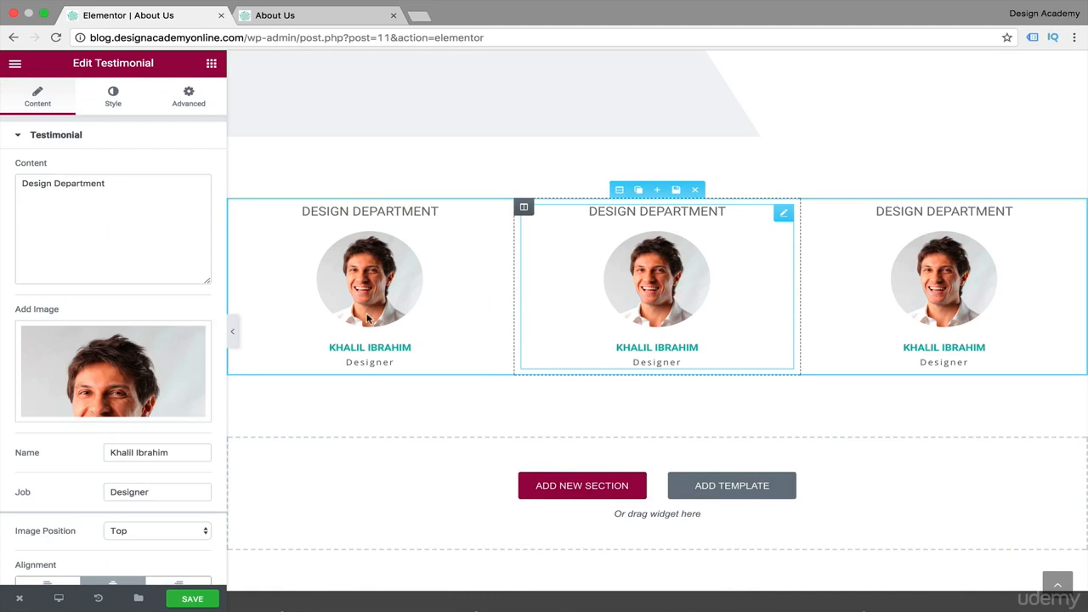
{"action": "left_click", "coordinate": [178, 358]}
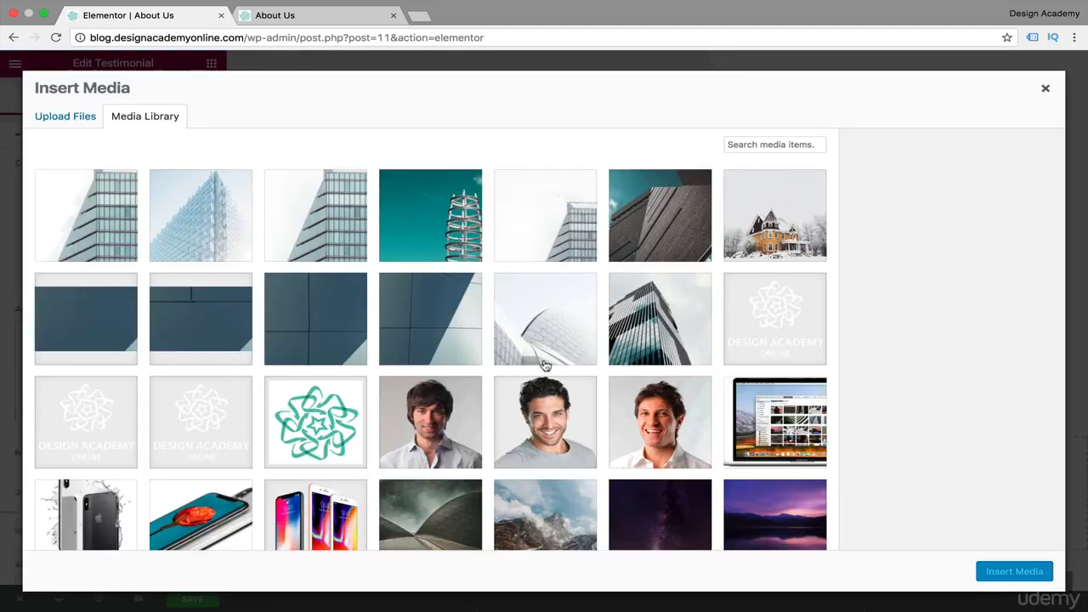
{"action": "scroll", "coordinate": [544, 366], "scroll_direction": "down", "scroll_amount": 2}
{"action": "left_click", "coordinate": [597, 277]}
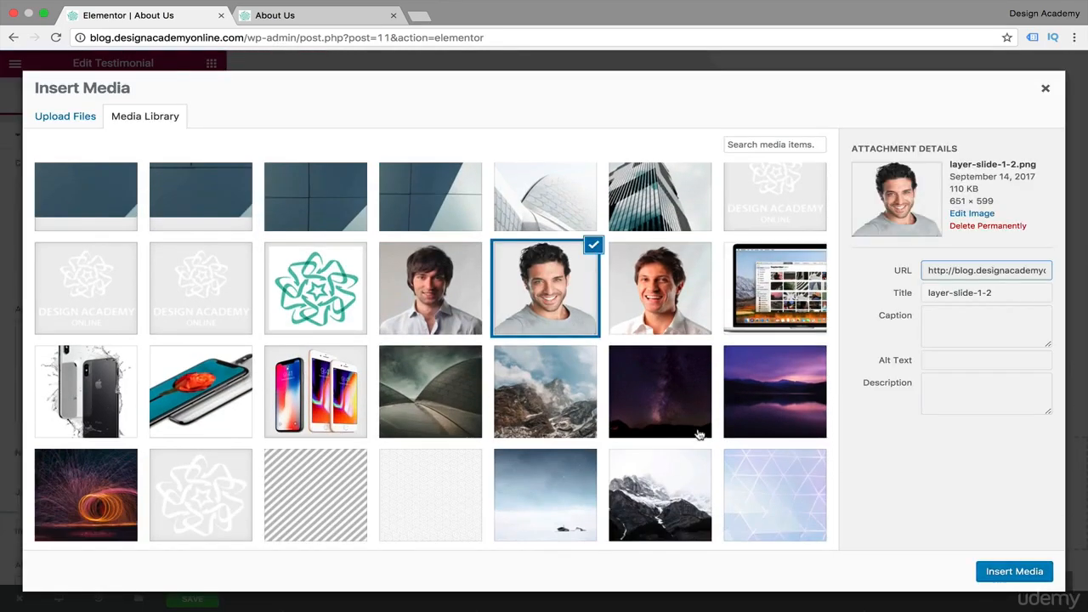
{"action": "left_click", "coordinate": [1014, 571]}
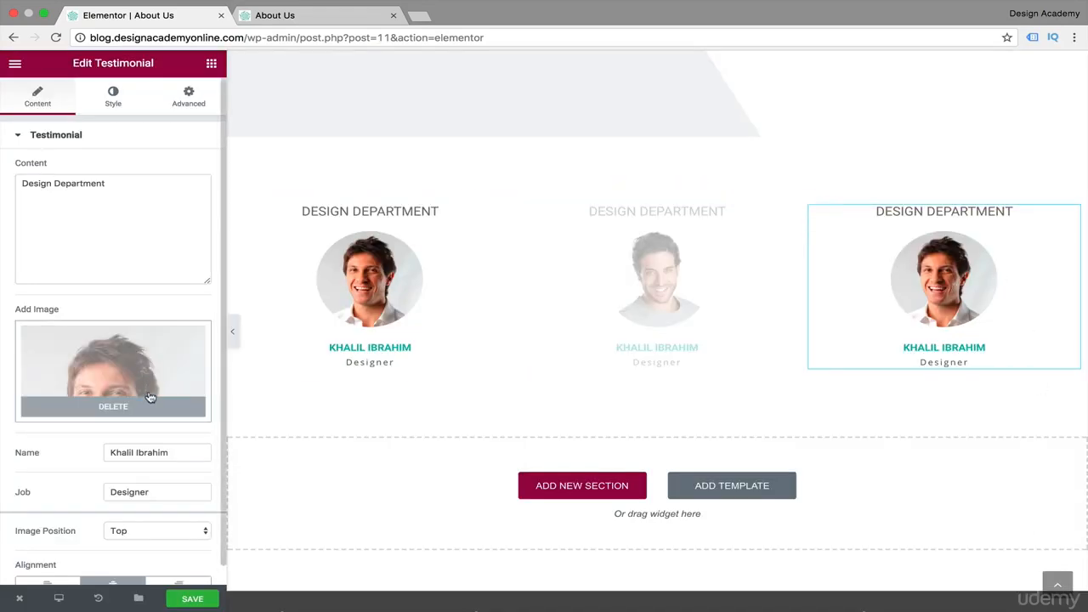
Replace the third testimonial's image with the 430 × 430 portrait next to the teal logo in the media library.
{"action": "left_click", "coordinate": [170, 367]}
{"action": "left_click", "coordinate": [461, 434]}
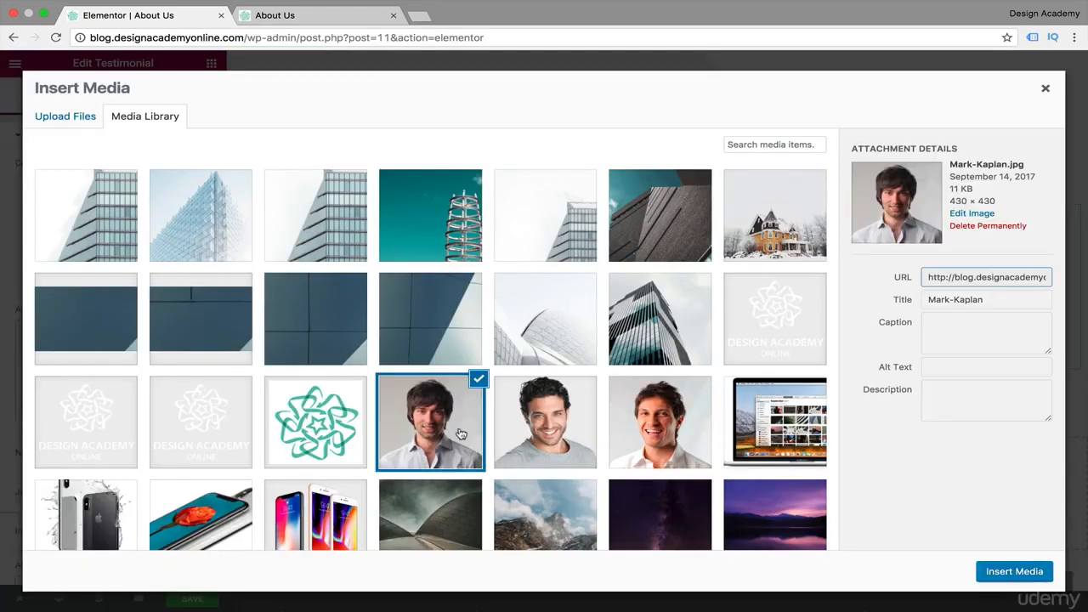
{"action": "left_click", "coordinate": [1018, 572]}
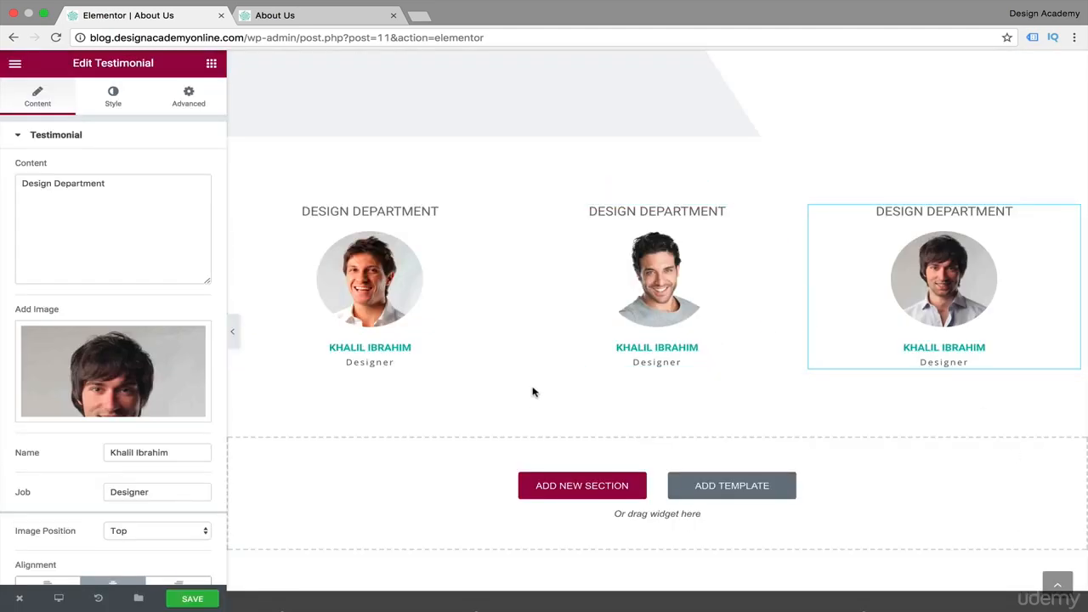
Change the middle testimonial's content to "Marketing Department".
{"action": "left_click", "coordinate": [632, 212]}
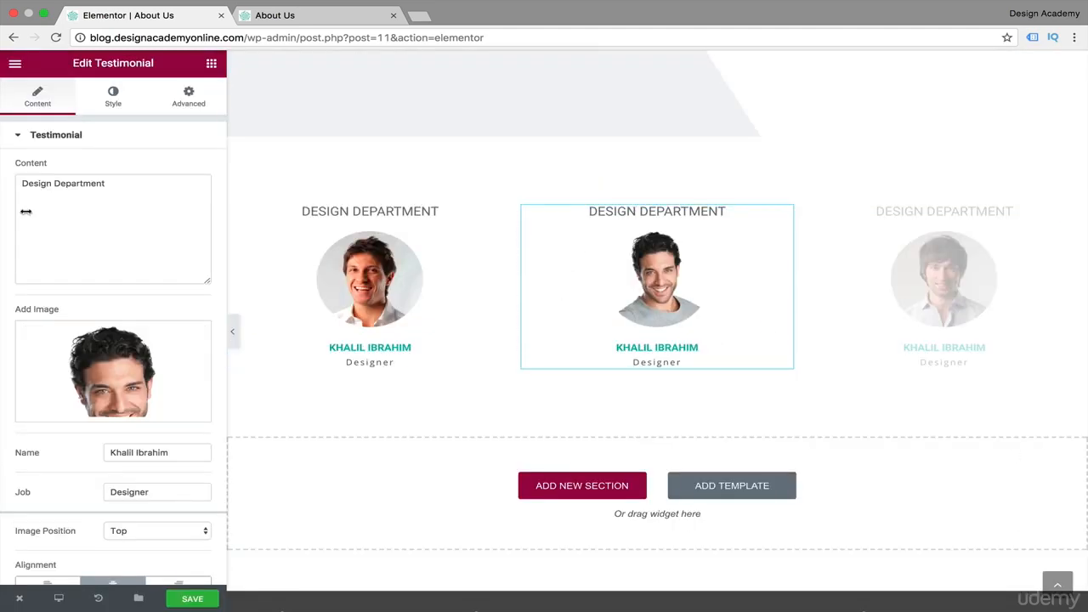
{"action": "left_click", "coordinate": [51, 181]}
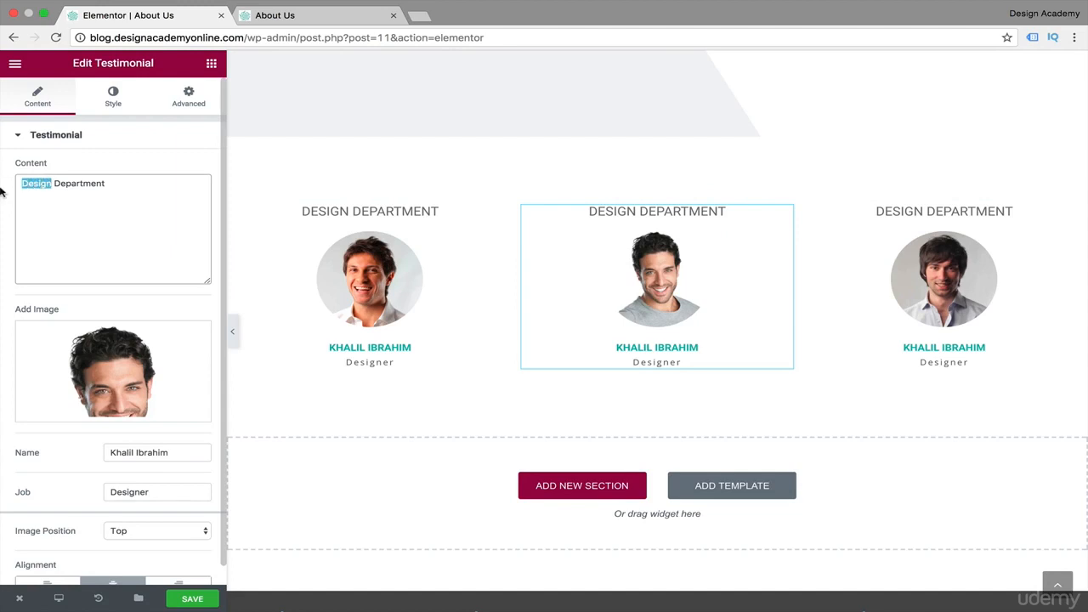
{"action": "type", "text": "Marketing"}
Change the third testimonial's content to "Product Department".
{"action": "scroll", "coordinate": [672, 349], "scroll_direction": "down", "scroll_amount": 1}
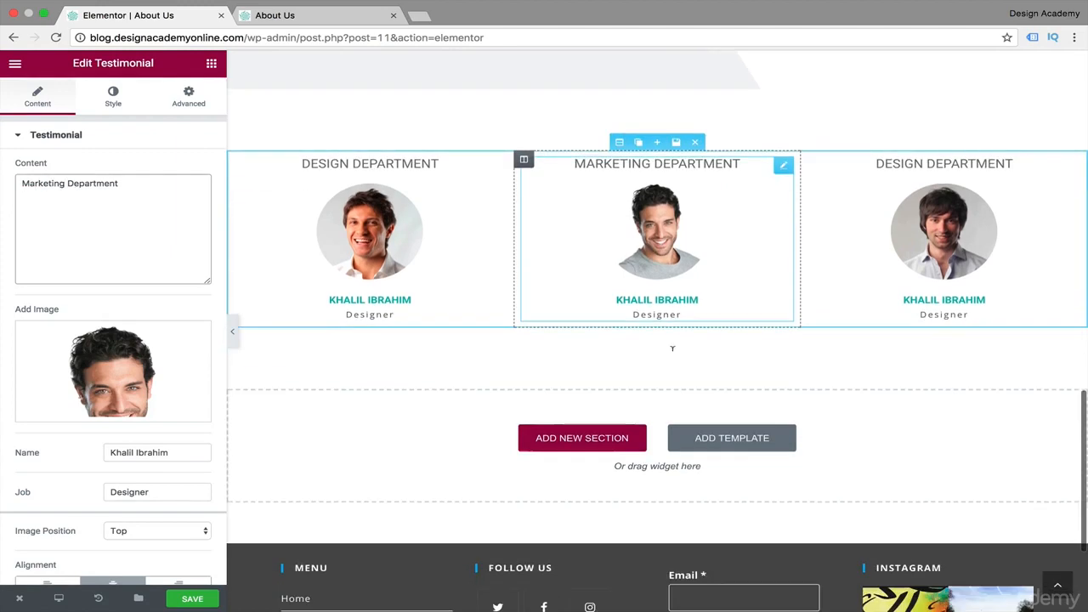
{"action": "left_click", "coordinate": [924, 143]}
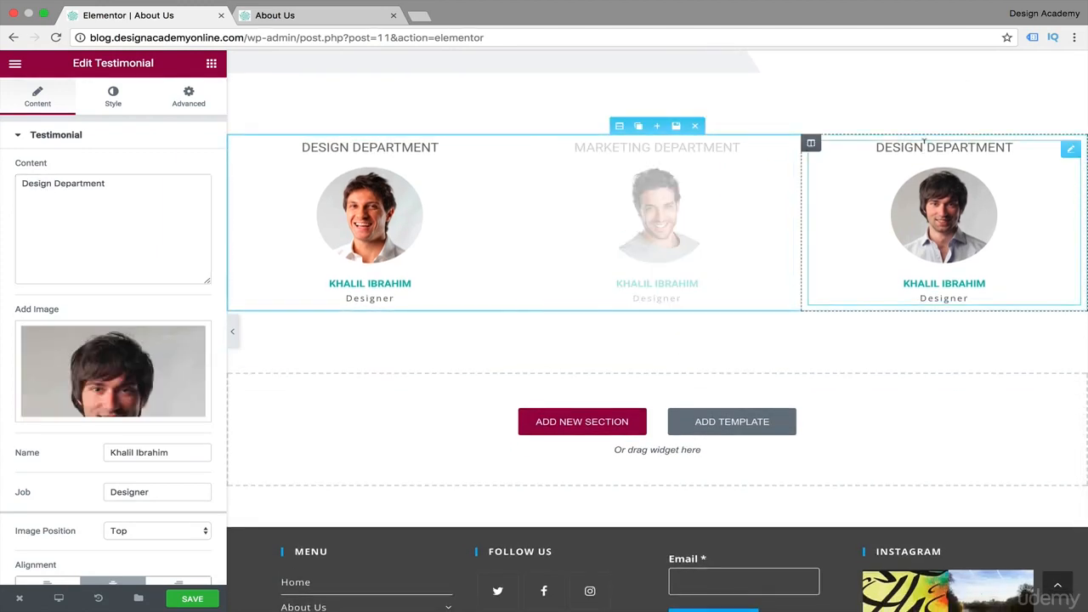
{"action": "double_click", "coordinate": [37, 183]}
{"action": "type", "text": "Product"}
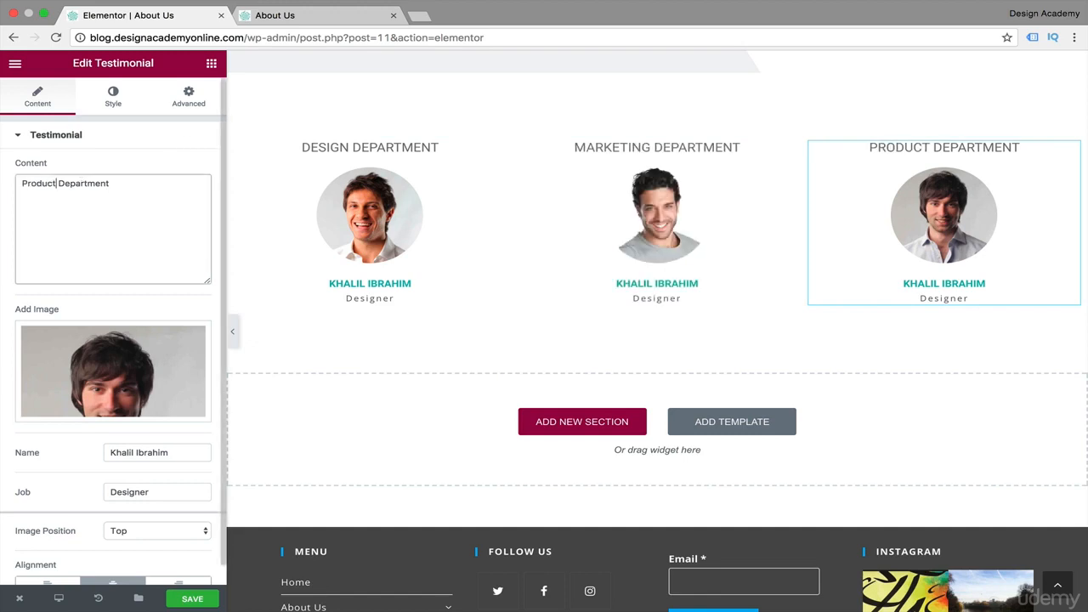
{"action": "type", "text": "ion"}
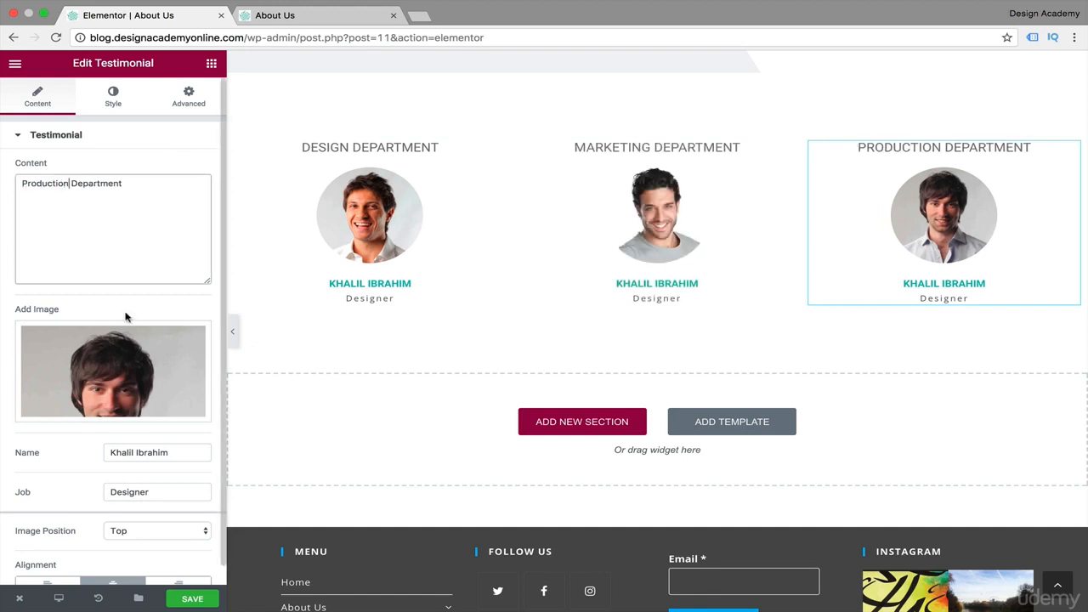
Change the third testimonial's content to "Production Department".
{"action": "scroll", "coordinate": [315, 400], "scroll_direction": "up", "scroll_amount": 3}
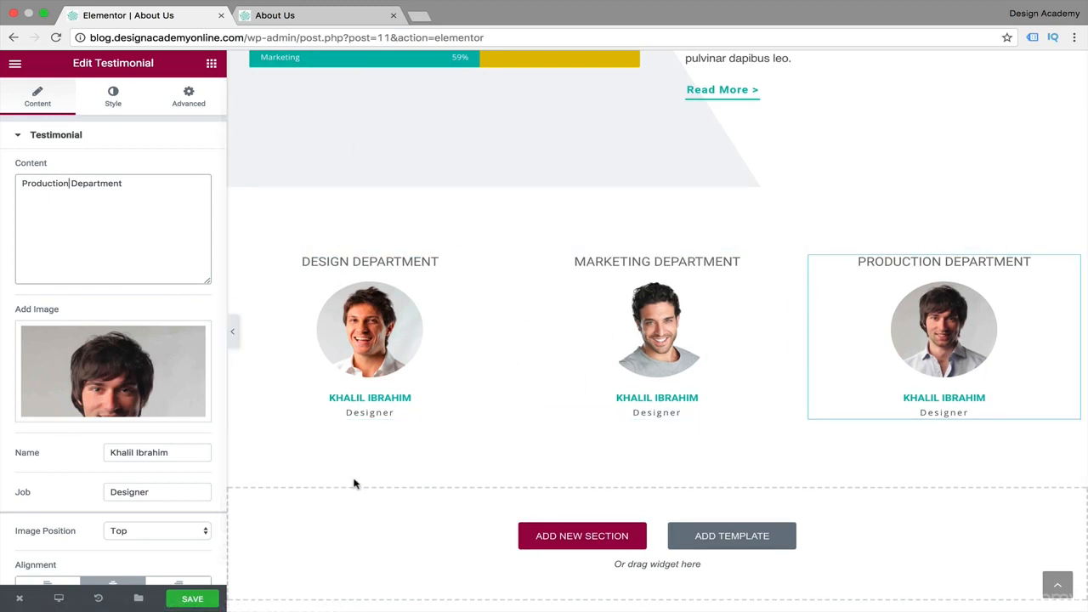
{"action": "left_click", "coordinate": [189, 96]}
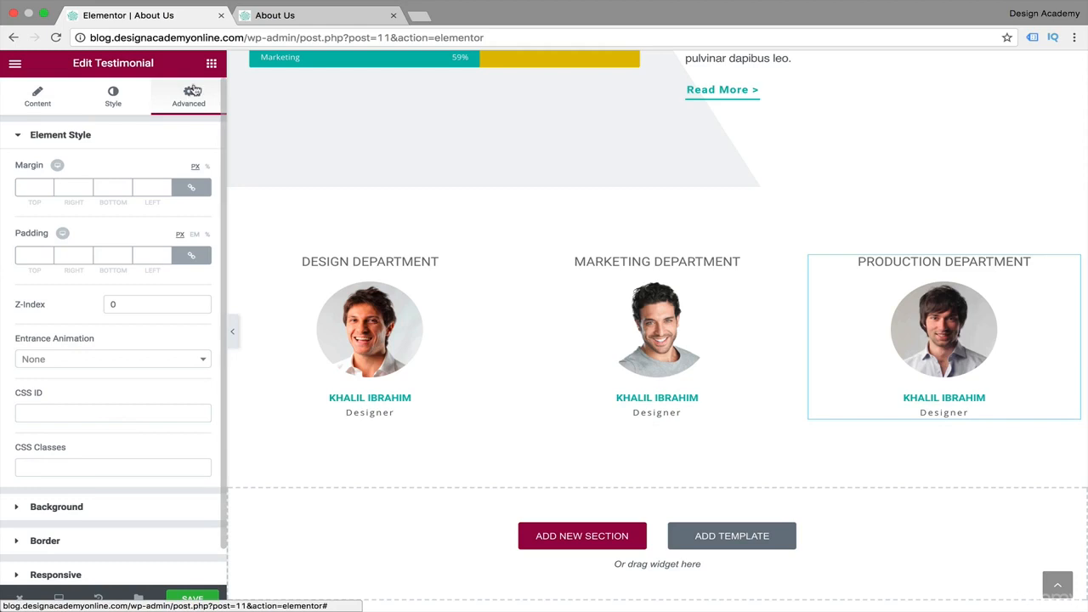
Add a Social Icons widget directly below the Design Department testimonial.
{"action": "left_click", "coordinate": [212, 64]}
{"action": "scroll", "coordinate": [101, 369], "scroll_direction": "down", "scroll_amount": 3}
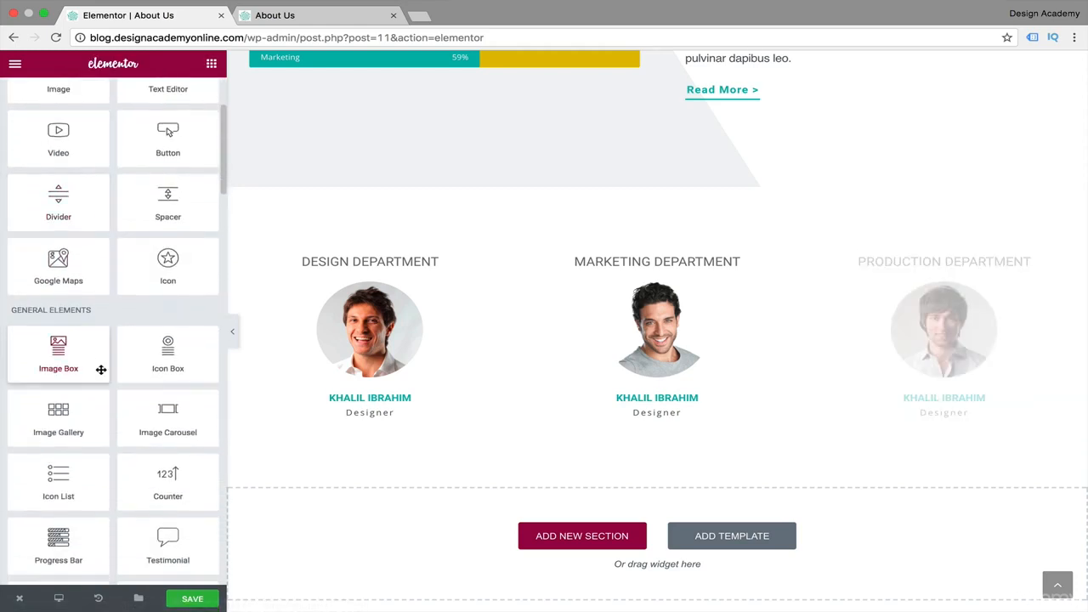
{"action": "scroll", "coordinate": [5, 417], "scroll_direction": "down", "scroll_amount": 3}
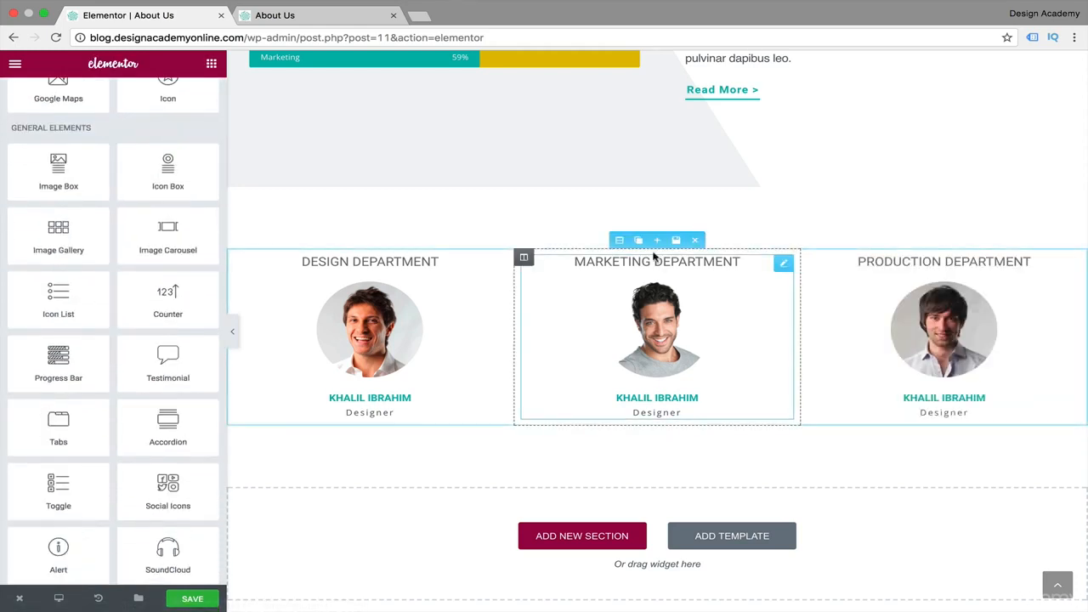
{"action": "scroll", "coordinate": [161, 396], "scroll_direction": "down", "scroll_amount": 1}
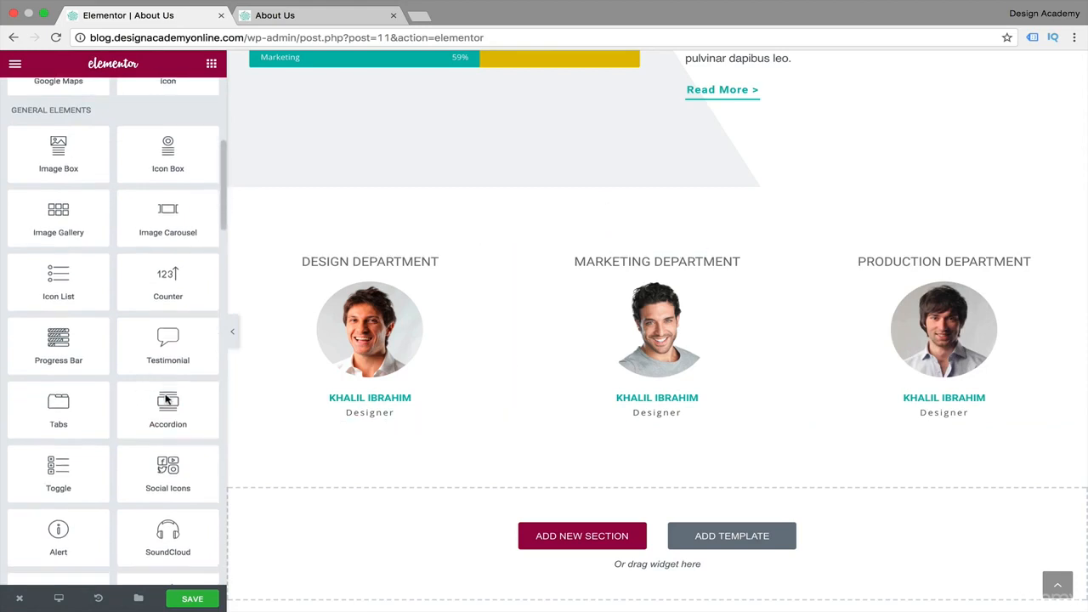
{"action": "scroll", "coordinate": [165, 395], "scroll_direction": "down", "scroll_amount": 1}
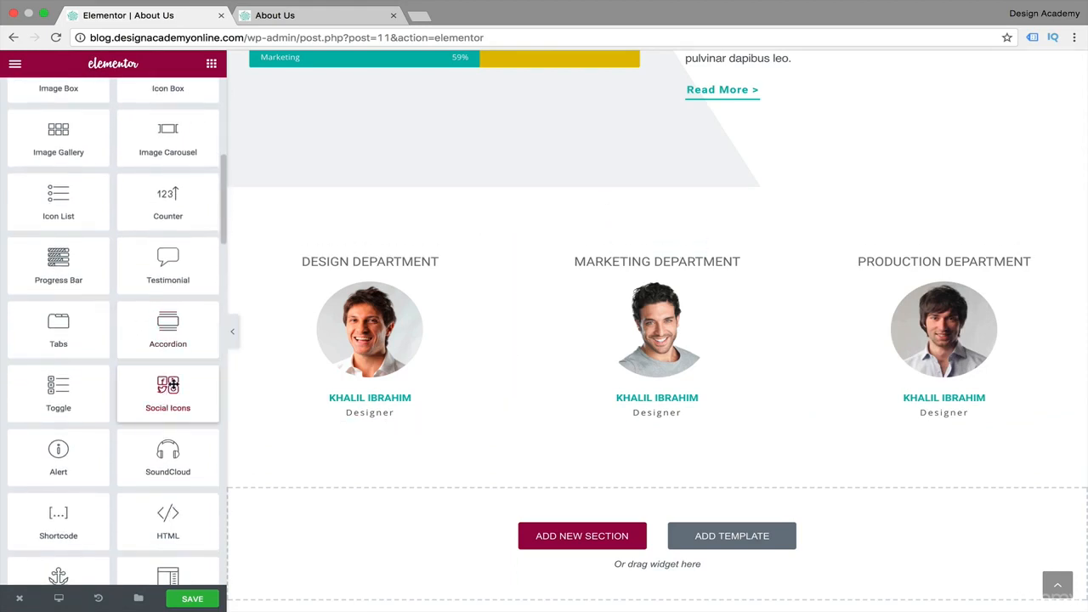
{"action": "left_click_drag", "start_coordinate": [170, 385], "coordinate": [363, 429]}
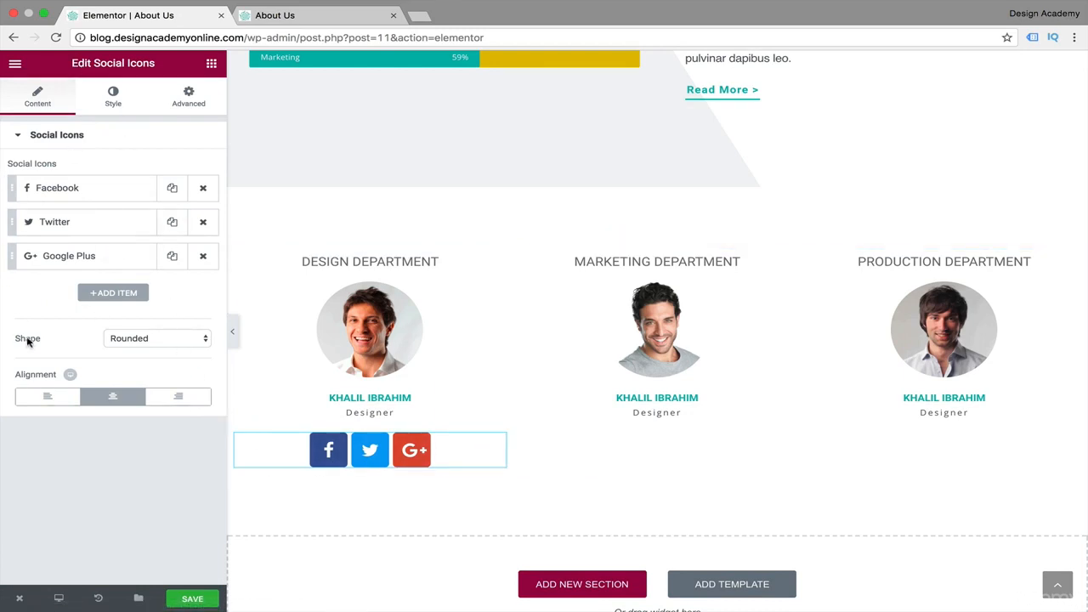
Add a fourth item, Wordpress, to the social icons and set their shape to Circle.
{"action": "left_click", "coordinate": [130, 294]}
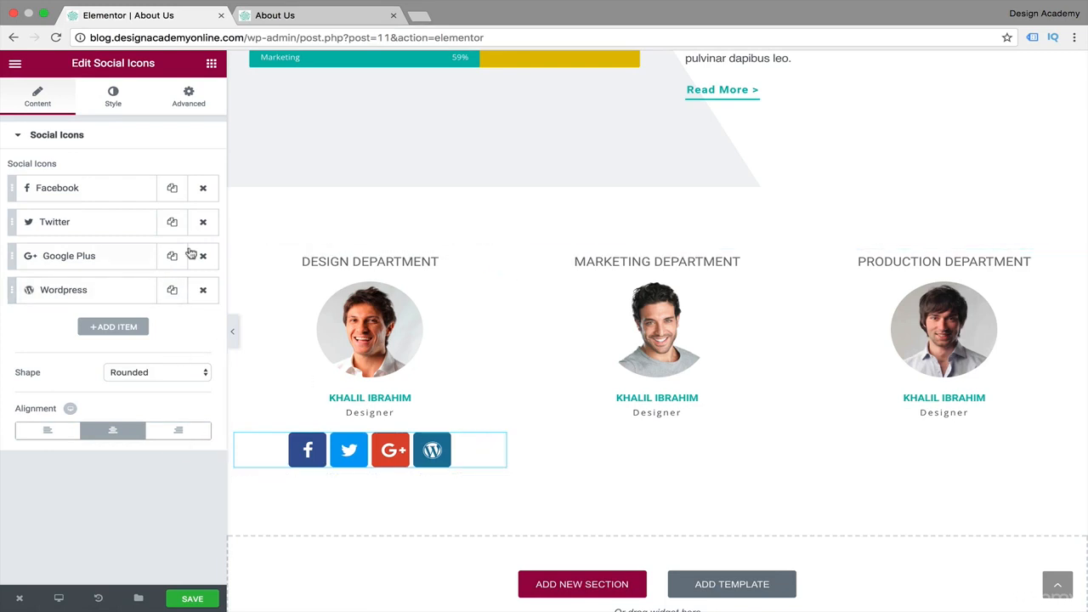
{"action": "left_click", "coordinate": [205, 376]}
{"action": "left_click", "coordinate": [183, 387]}
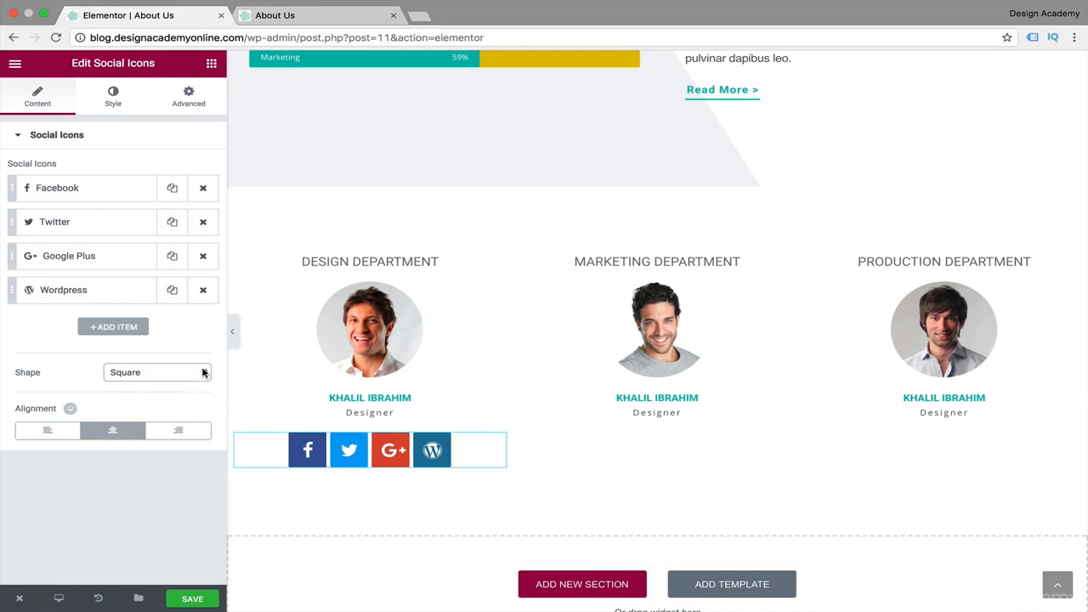
{"action": "left_click", "coordinate": [204, 372]}
{"action": "left_click", "coordinate": [187, 382]}
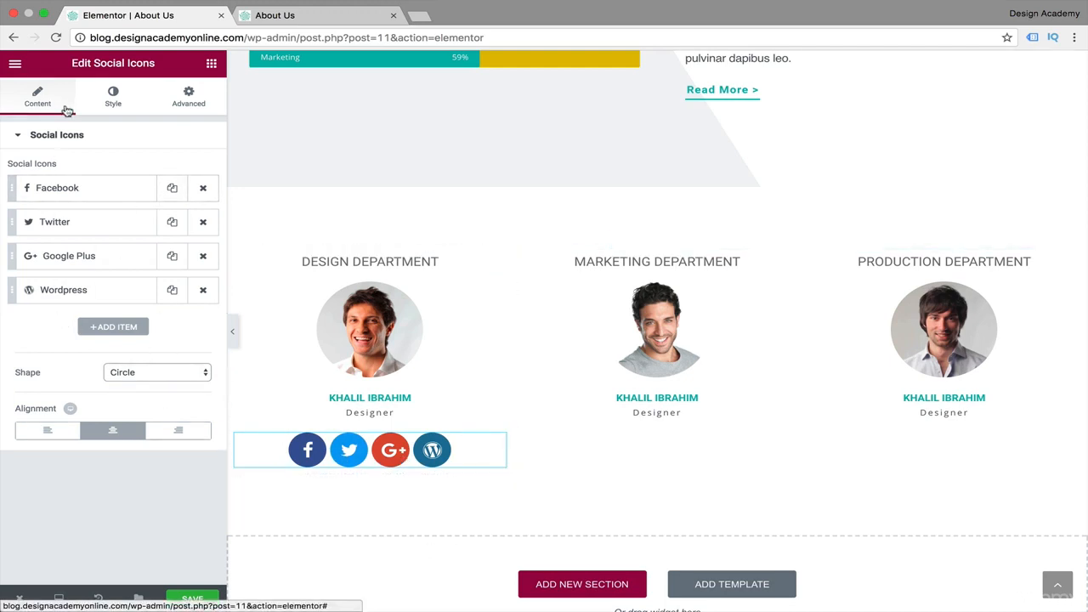
Keep the social icons in Official Color and set their size to 11 and padding to 0.6.
{"action": "left_click", "coordinate": [112, 102]}
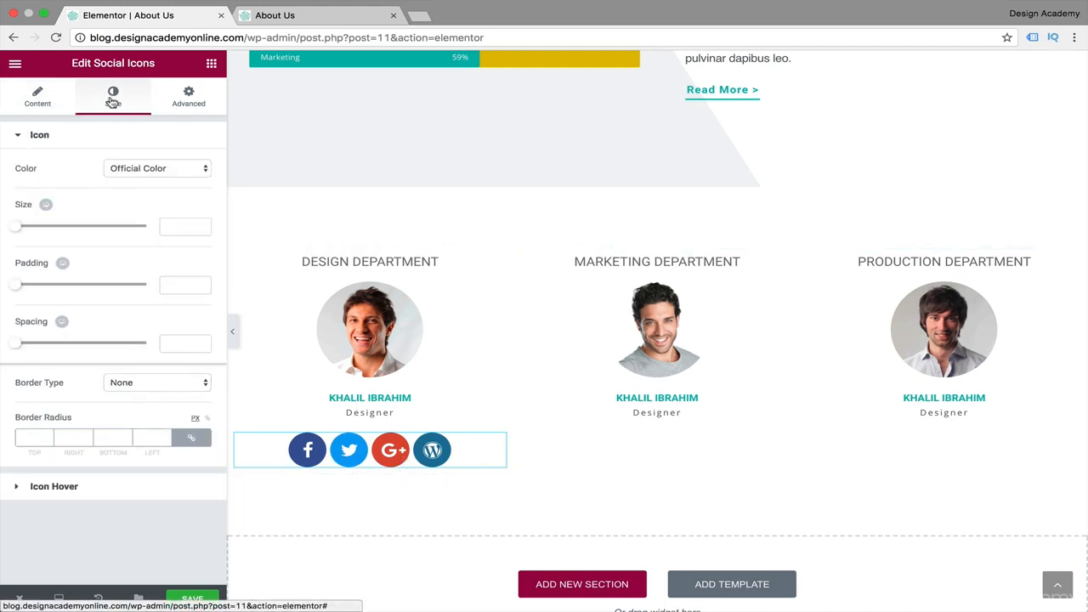
{"action": "left_click", "coordinate": [207, 175]}
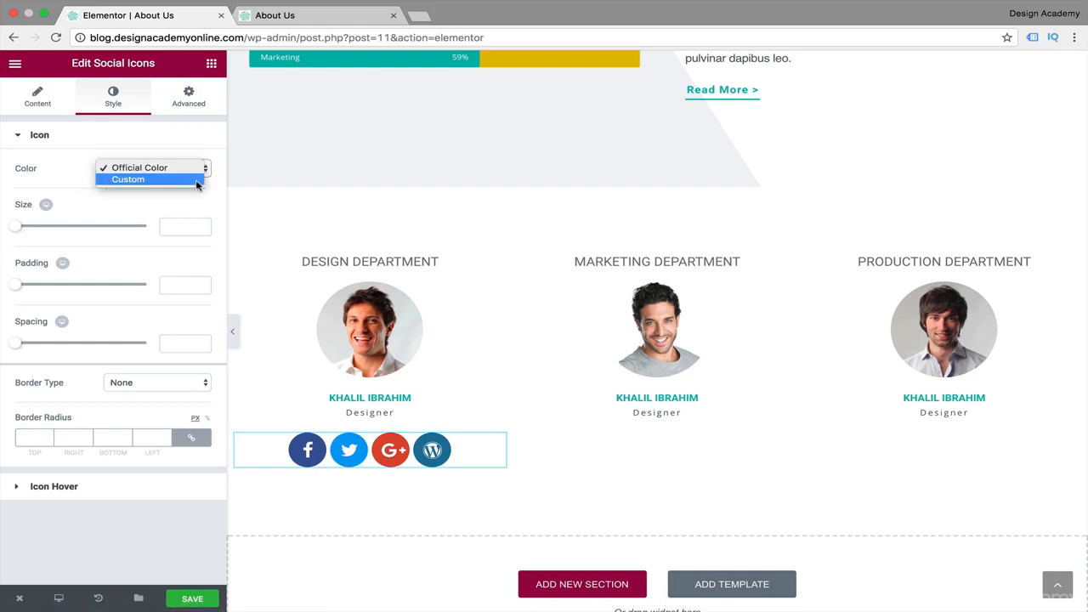
{"action": "left_click", "coordinate": [96, 210]}
{"action": "mouse_move", "coordinate": [15, 229]}
{"action": "left_mouse_down"}
{"action": "mouse_move", "coordinate": [42, 229]}
{"action": "mouse_move", "coordinate": [3, 237]}
{"action": "mouse_move", "coordinate": [17, 233]}
{"action": "left_mouse_up"}
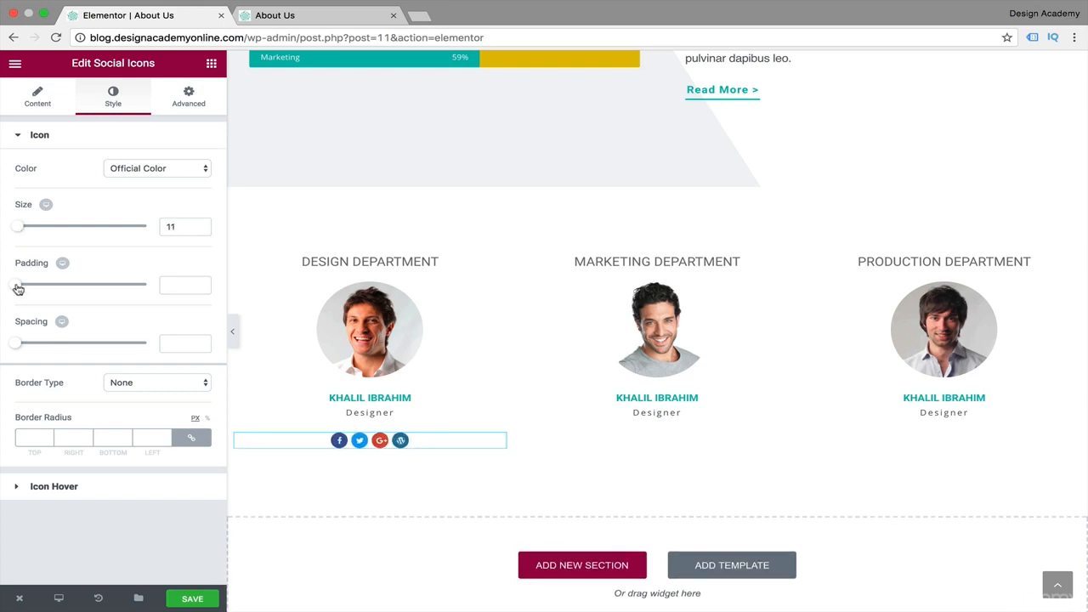
{"action": "left_click_drag", "start_coordinate": [18, 289], "coordinate": [35, 290]}
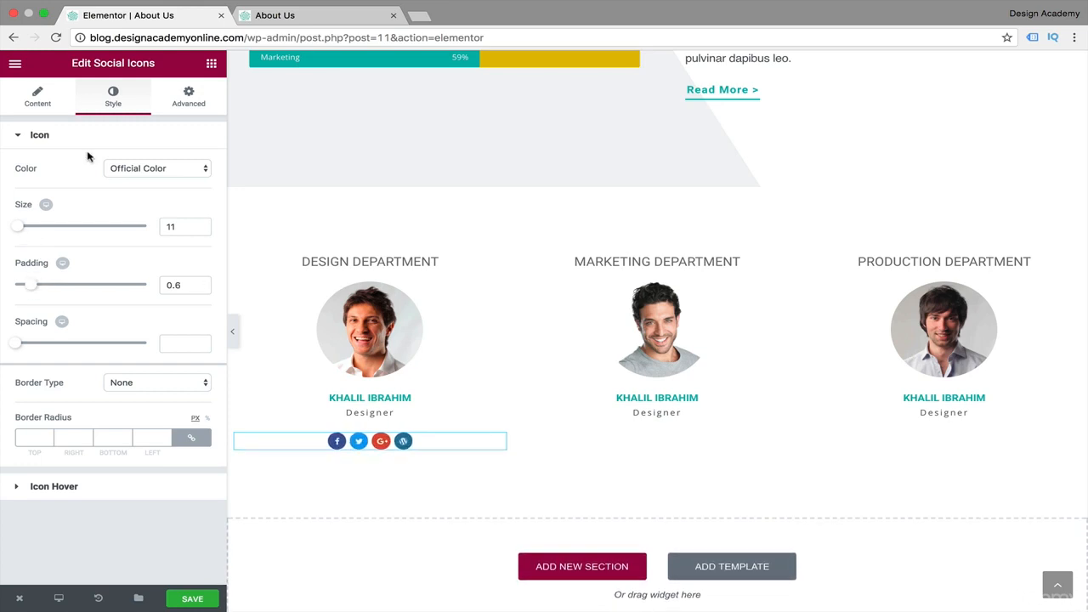
Set the social icons' hover animation to Grow.
{"action": "left_click", "coordinate": [14, 489]}
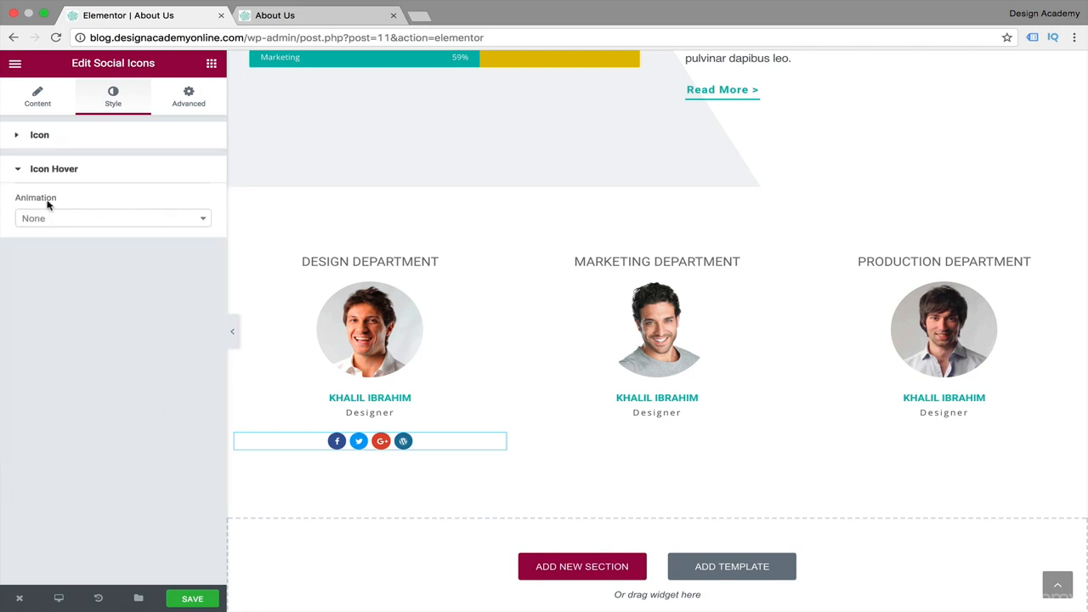
{"action": "left_click", "coordinate": [205, 222]}
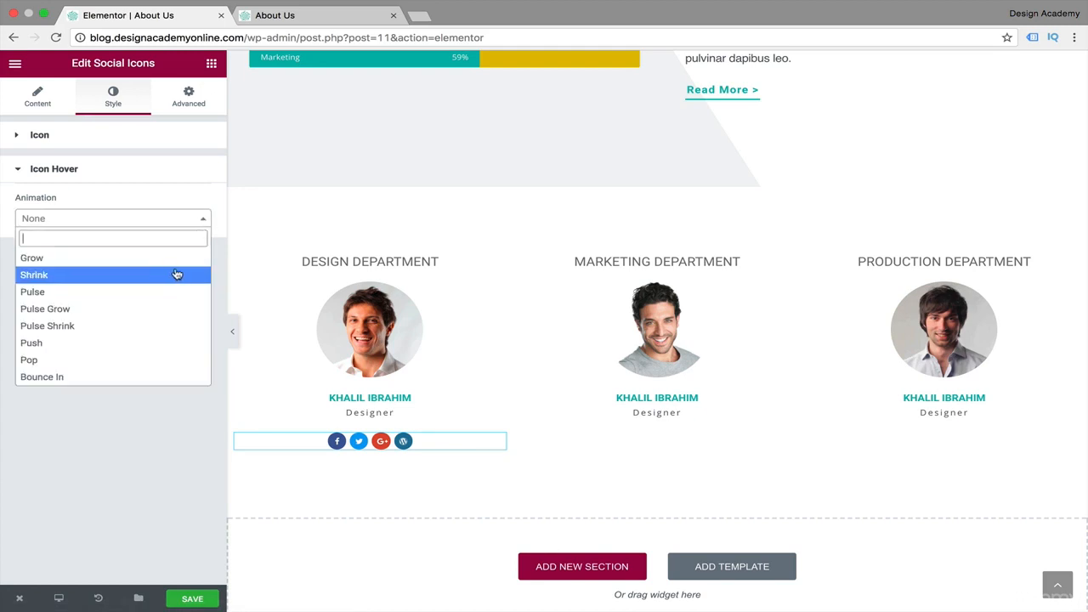
{"action": "left_click", "coordinate": [172, 258]}
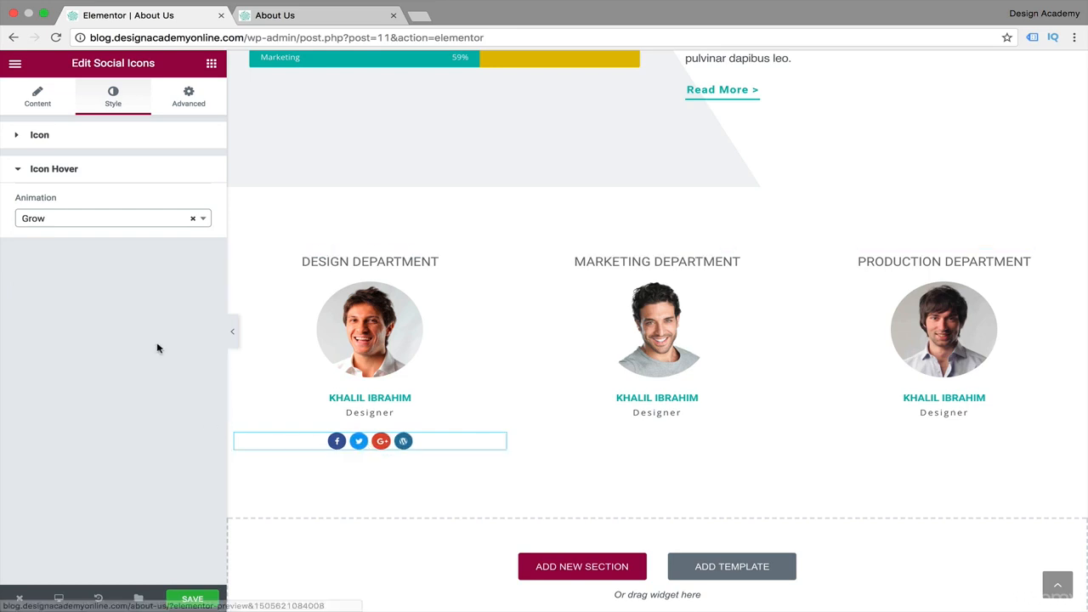
{"action": "left_click", "coordinate": [43, 100]}
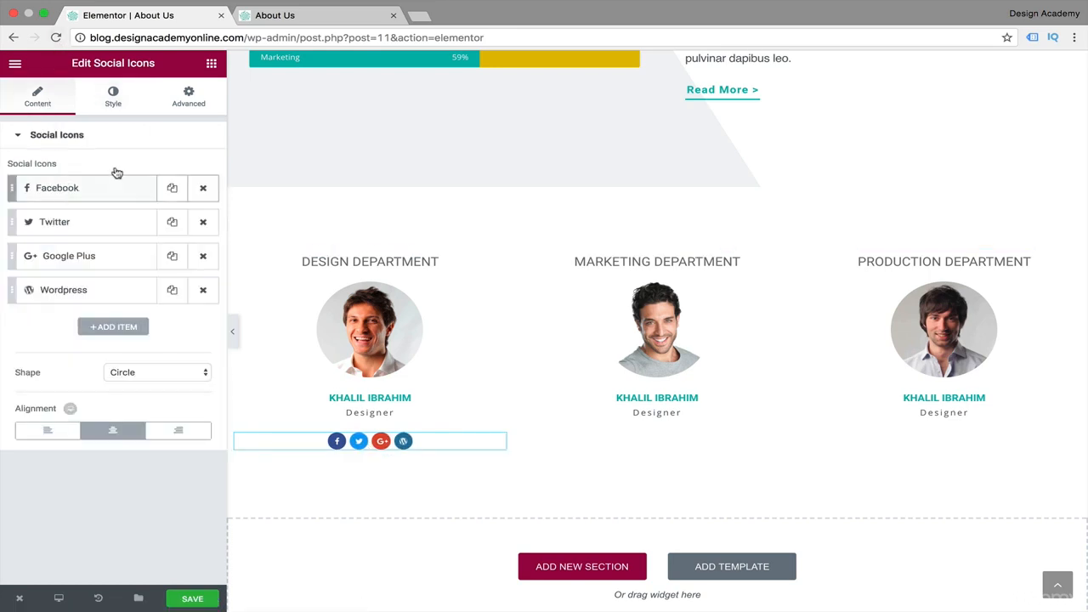
{"action": "left_click", "coordinate": [53, 192]}
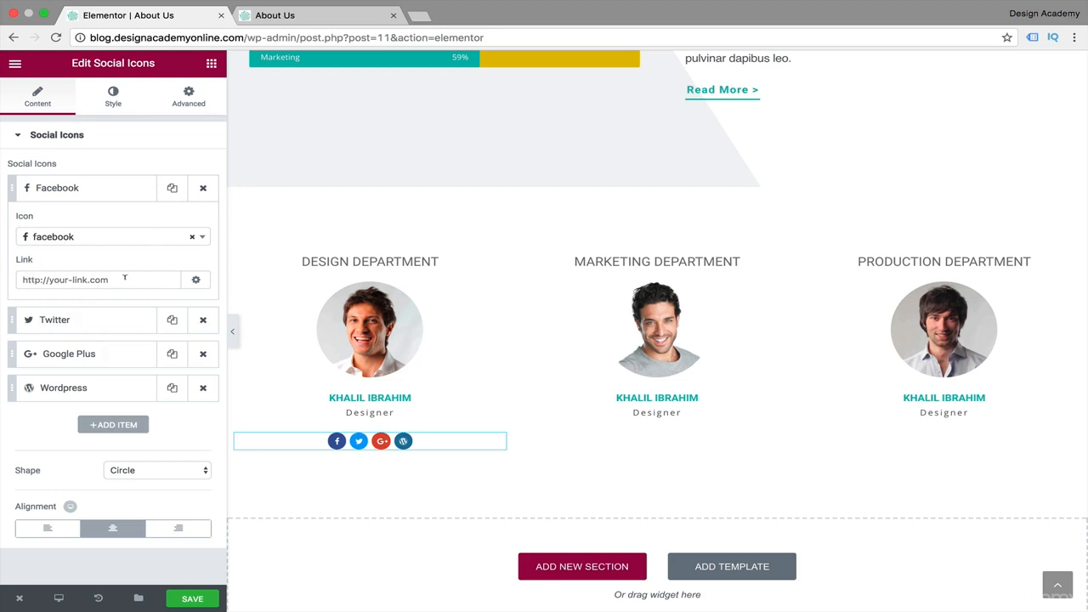
{"action": "left_click", "coordinate": [202, 237]}
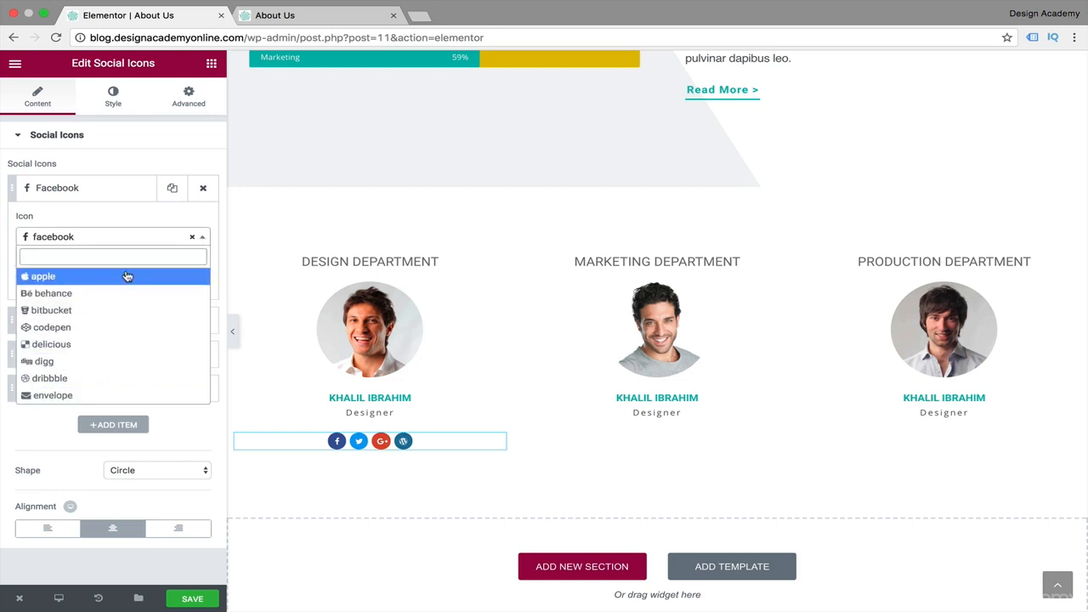
{"action": "scroll", "coordinate": [153, 357], "scroll_direction": "down", "scroll_amount": 10}
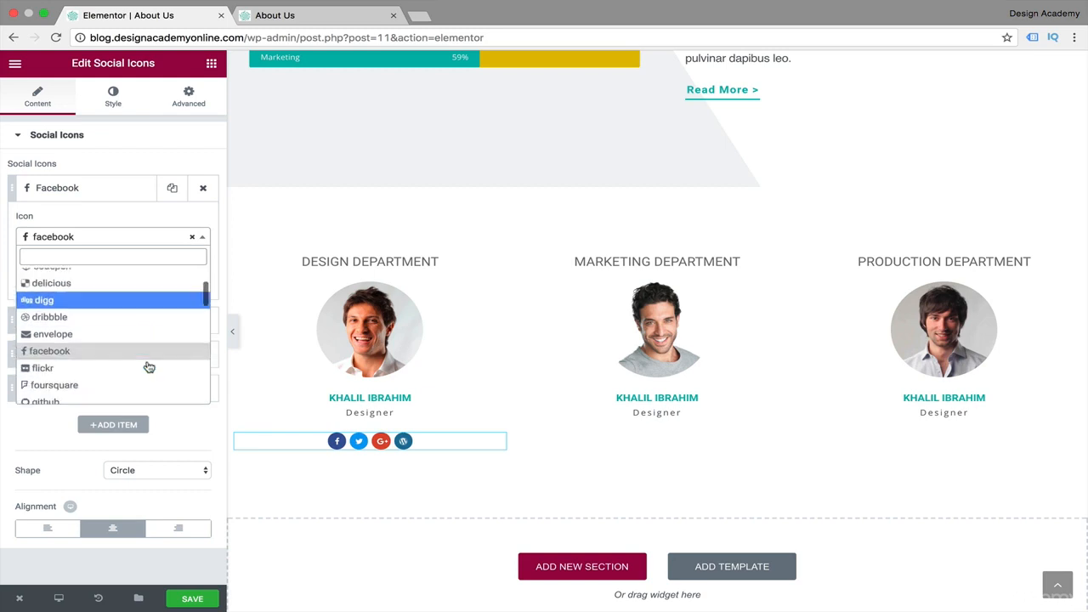
Duplicate the social icons and place the copies below the Marketing Department and Production Department testimonials.
{"action": "left_click", "coordinate": [479, 442]}
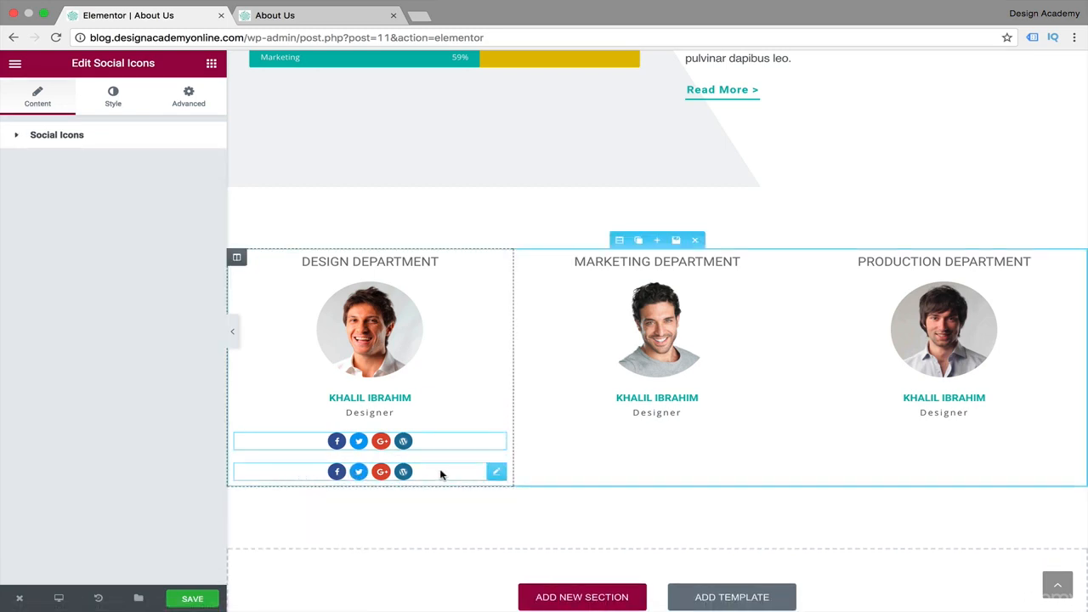
{"action": "left_click_drag", "start_coordinate": [440, 475], "coordinate": [642, 427]}
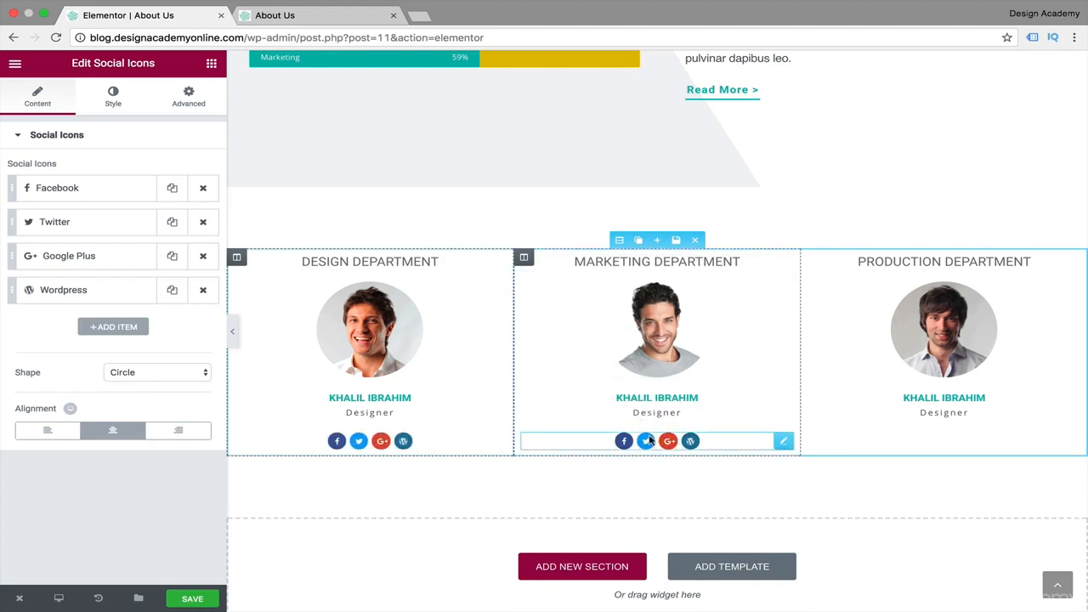
{"action": "left_click", "coordinate": [765, 441]}
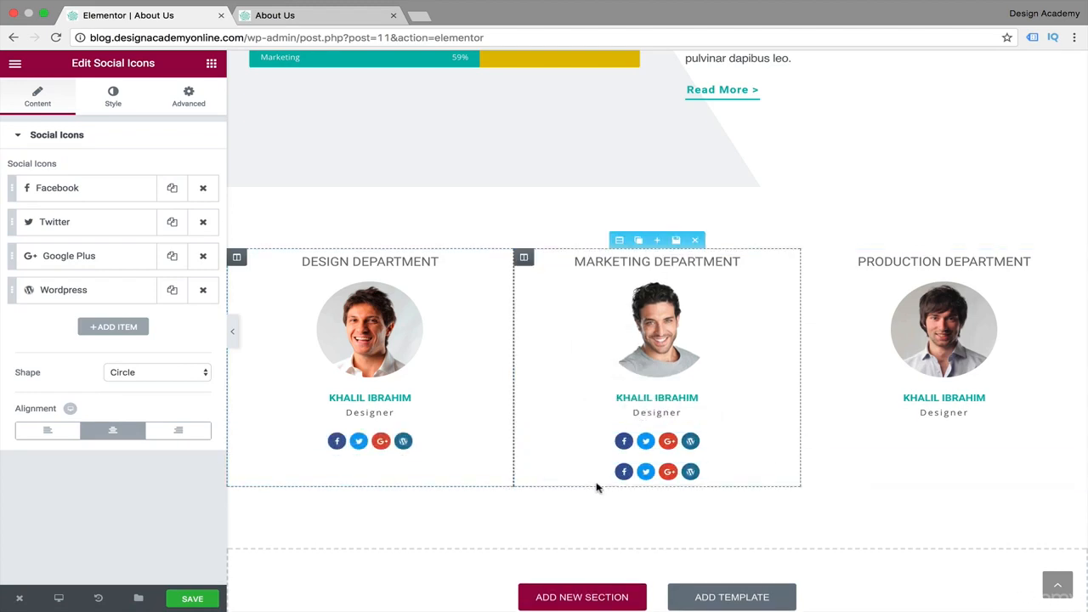
{"action": "left_click_drag", "start_coordinate": [599, 474], "coordinate": [937, 467]}
{"action": "left_click_drag", "start_coordinate": [857, 272], "coordinate": [891, 439]}
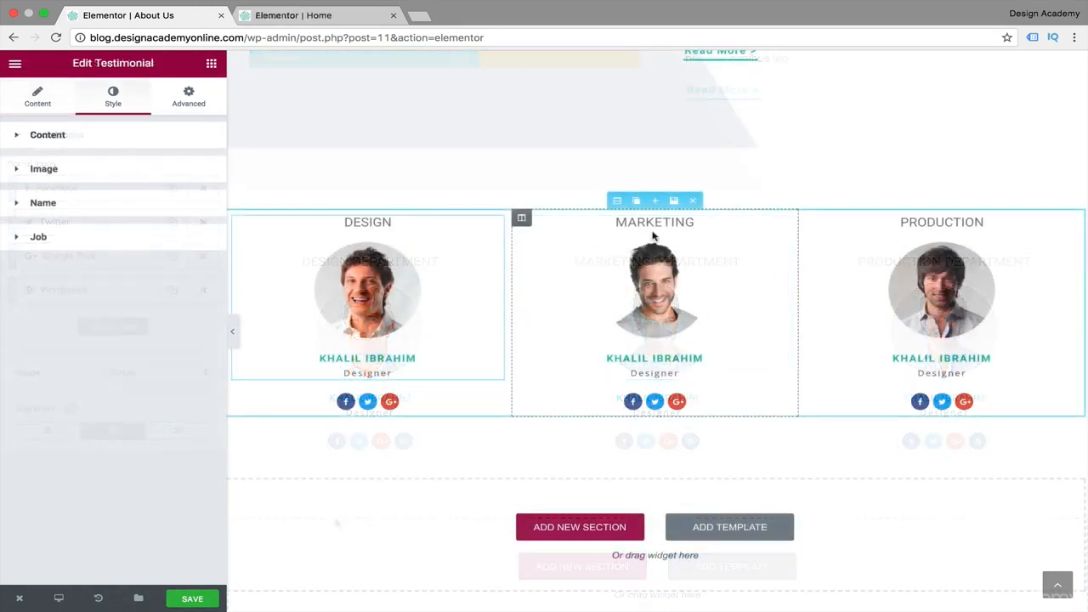
Apply a Tilt shape divider to the top of the three-column team section.
{"action": "mouse_move", "coordinate": [641, 223]}
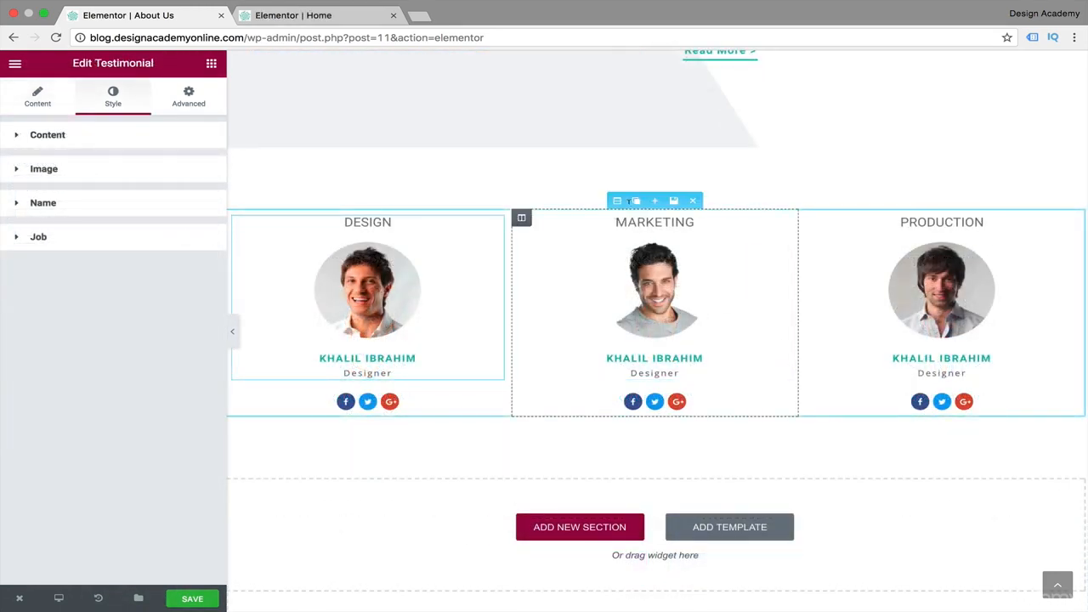
{"action": "left_click", "coordinate": [617, 201]}
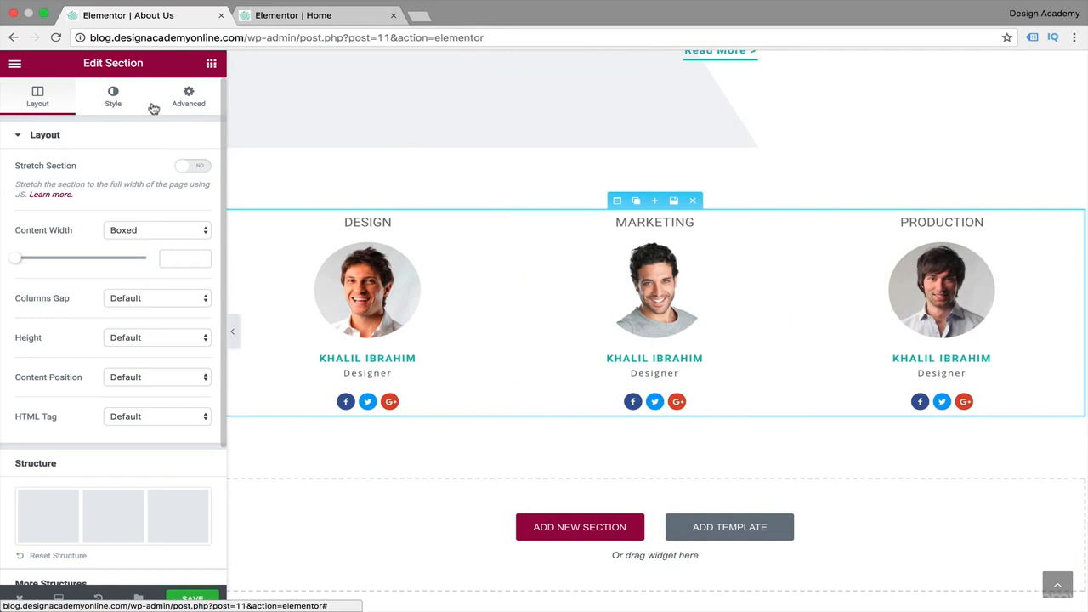
{"action": "left_click", "coordinate": [114, 107]}
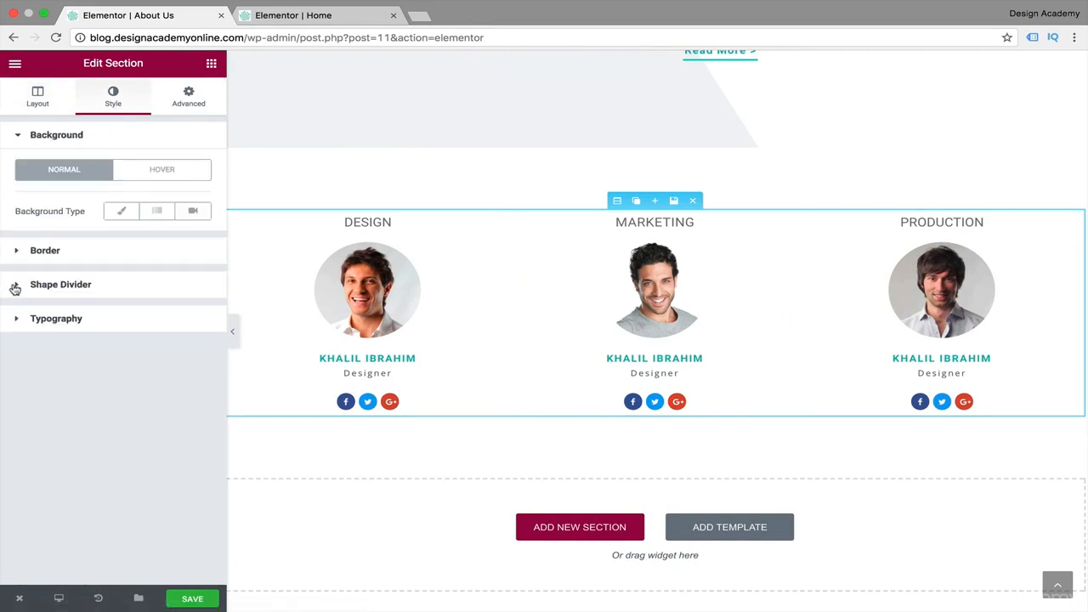
{"action": "left_click", "coordinate": [13, 285]}
{"action": "left_click", "coordinate": [208, 282]}
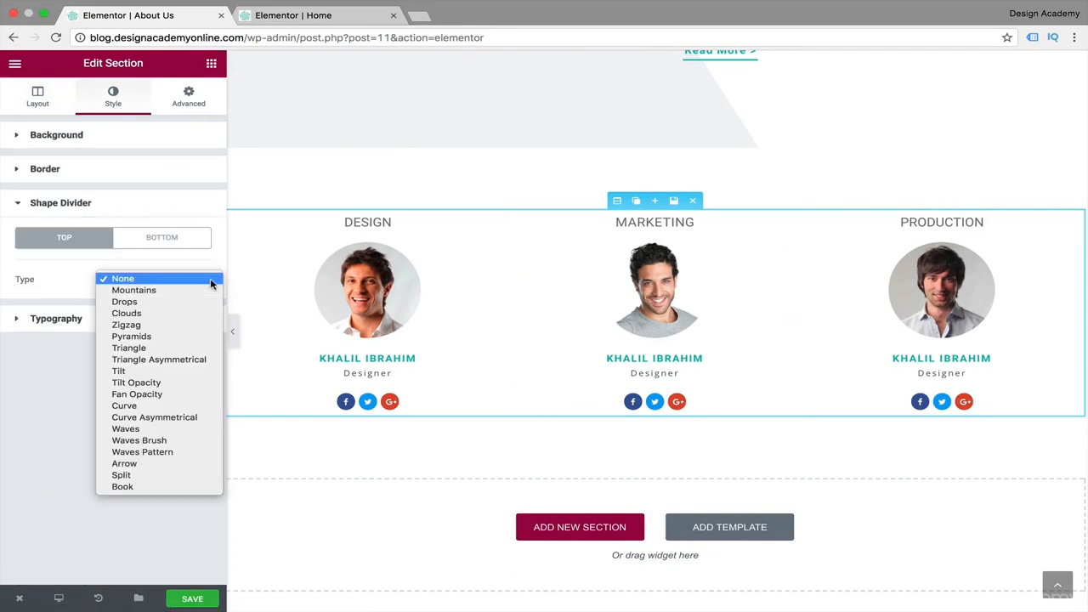
{"action": "left_click", "coordinate": [158, 371]}
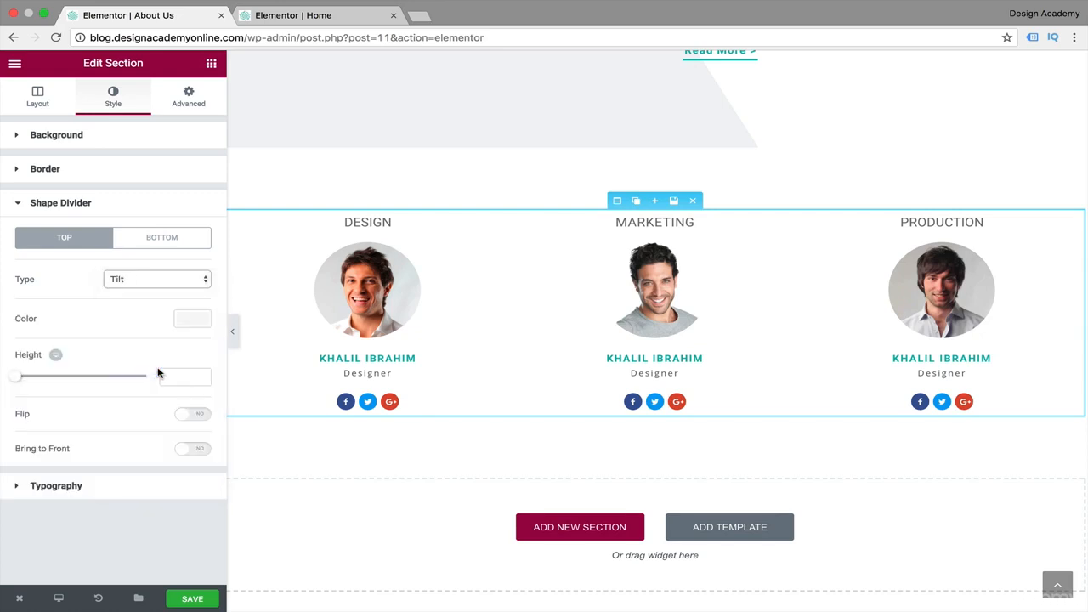
Give the team section's top divider a light grey color and a height of 198.
{"action": "left_click", "coordinate": [219, 296]}
{"action": "left_click_drag", "start_coordinate": [18, 380], "coordinate": [74, 381]}
{"action": "scroll", "coordinate": [386, 327], "scroll_direction": "up", "scroll_amount": 3}
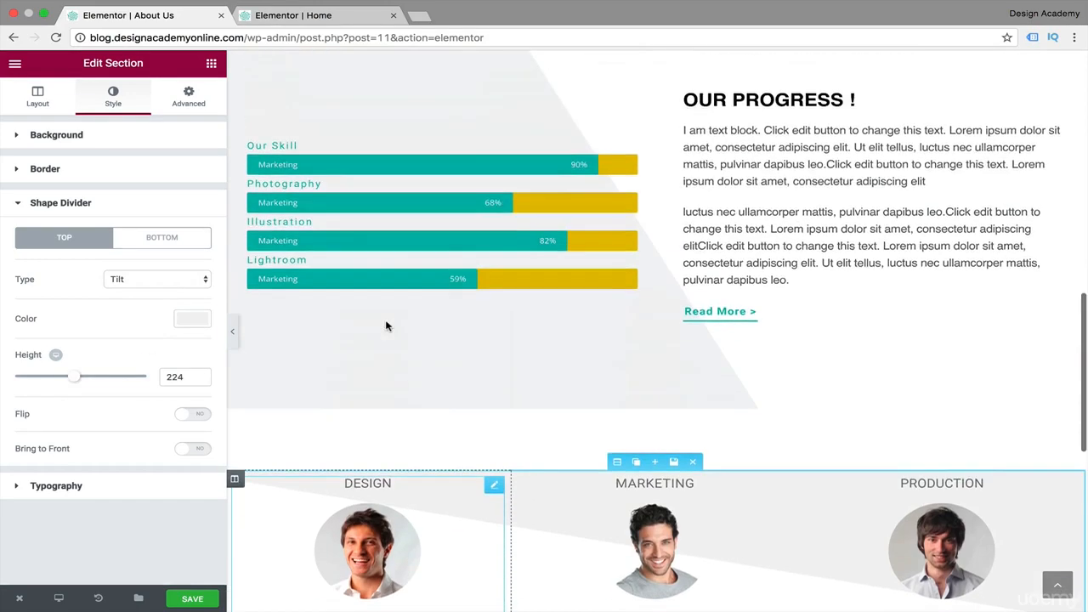
{"action": "scroll", "coordinate": [386, 326], "scroll_direction": "up", "scroll_amount": 1}
{"action": "scroll", "coordinate": [385, 325], "scroll_direction": "down", "scroll_amount": 3}
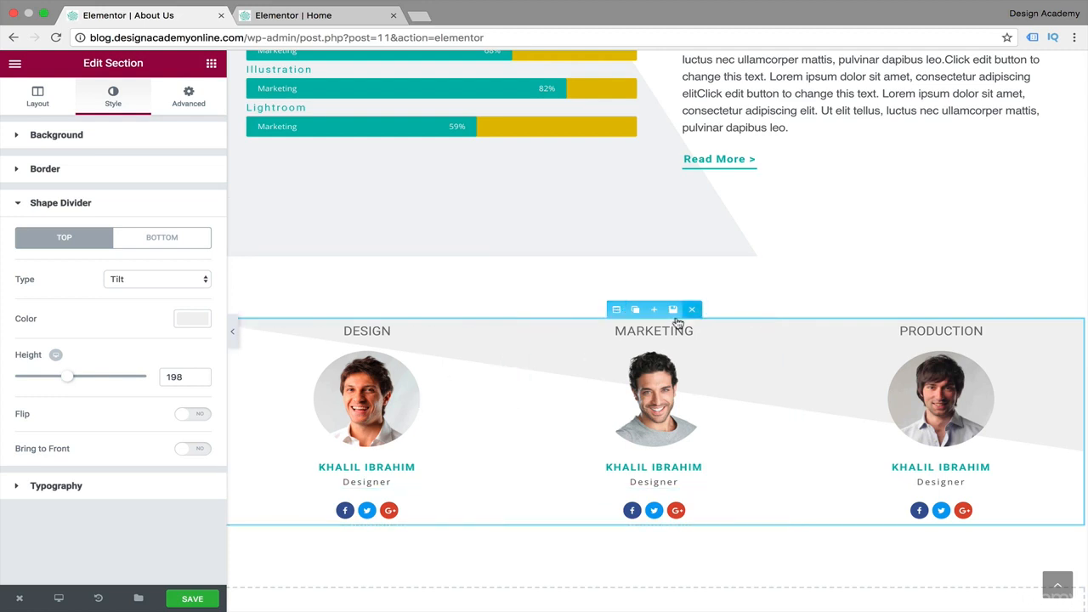
Set the team section's top and bottom margins to 0 and, with padding values unlinked, its top padding to 90 px.
{"action": "left_click", "coordinate": [189, 95]}
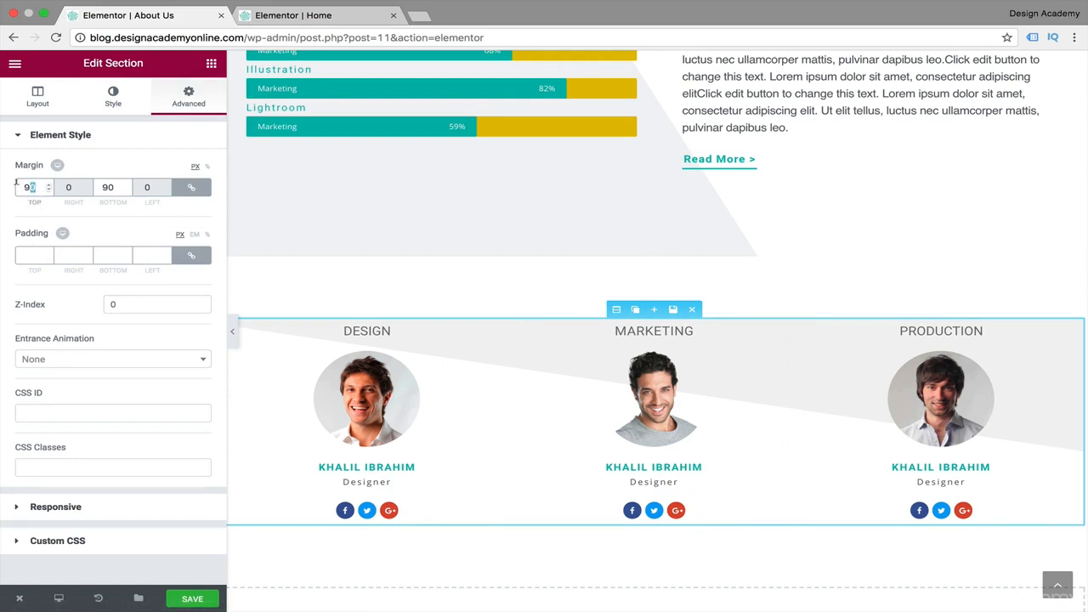
{"action": "type", "text": "0"}
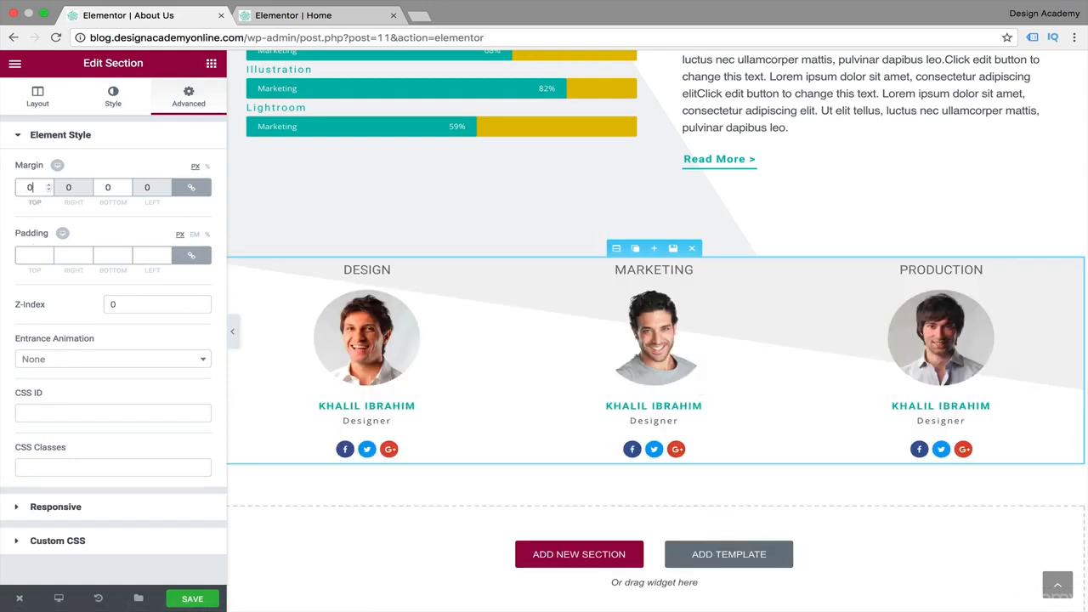
{"action": "left_click", "coordinate": [27, 254]}
{"action": "left_click", "coordinate": [197, 258]}
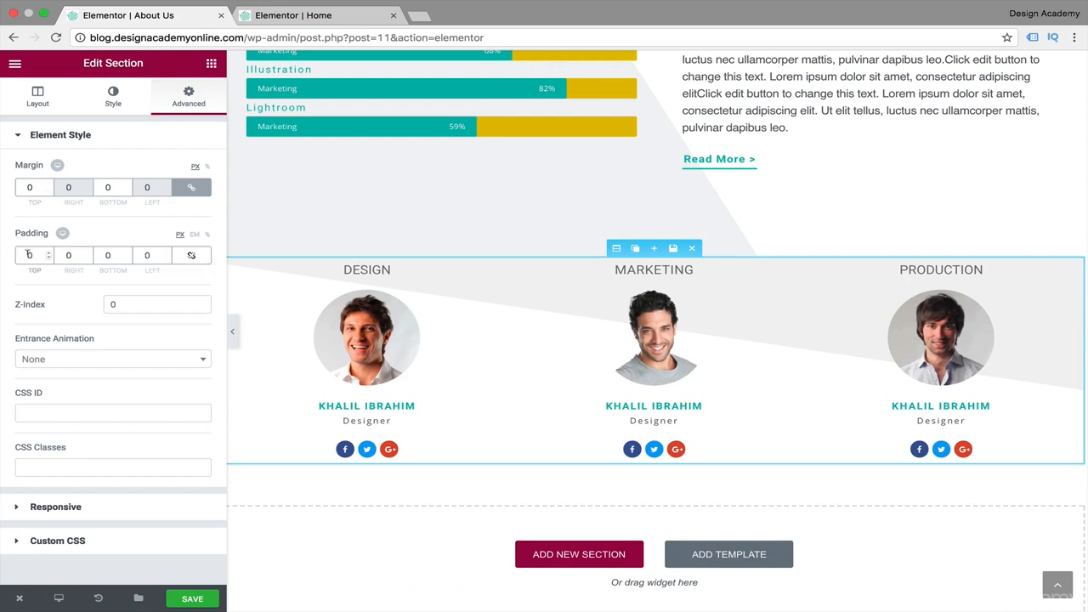
{"action": "type", "text": "9"}
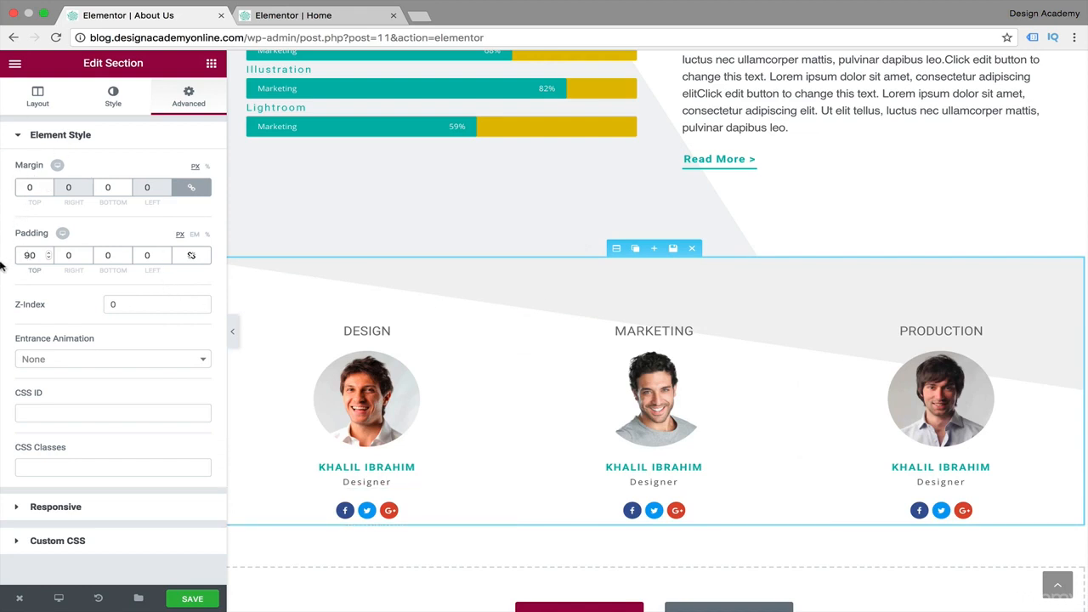
Flip the team section's top Tilt divider horizontally.
{"action": "left_click", "coordinate": [113, 93]}
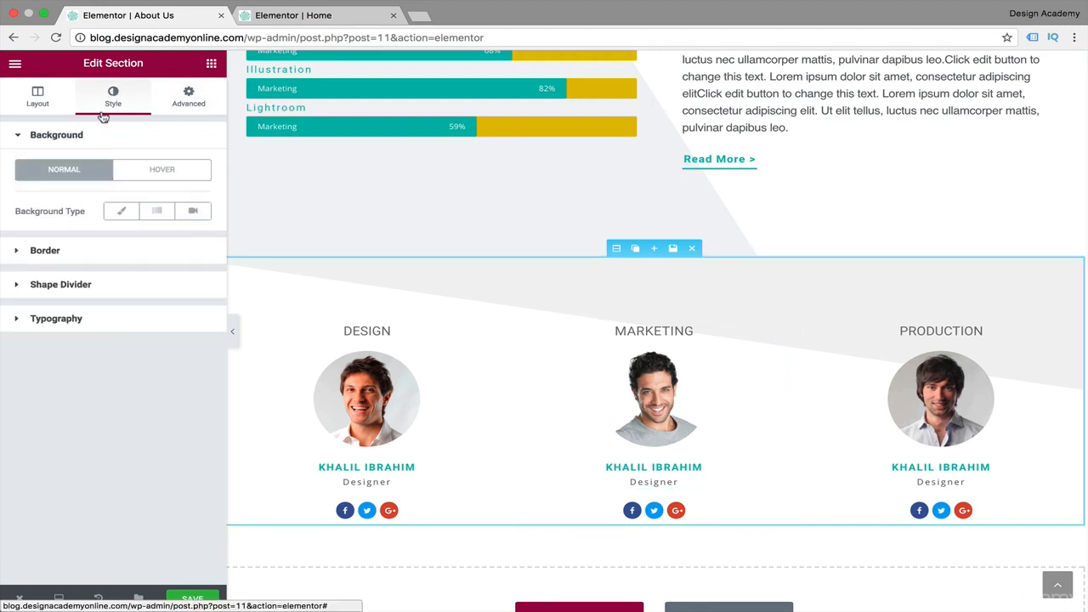
{"action": "left_click", "coordinate": [11, 287]}
{"action": "left_click", "coordinate": [183, 420]}
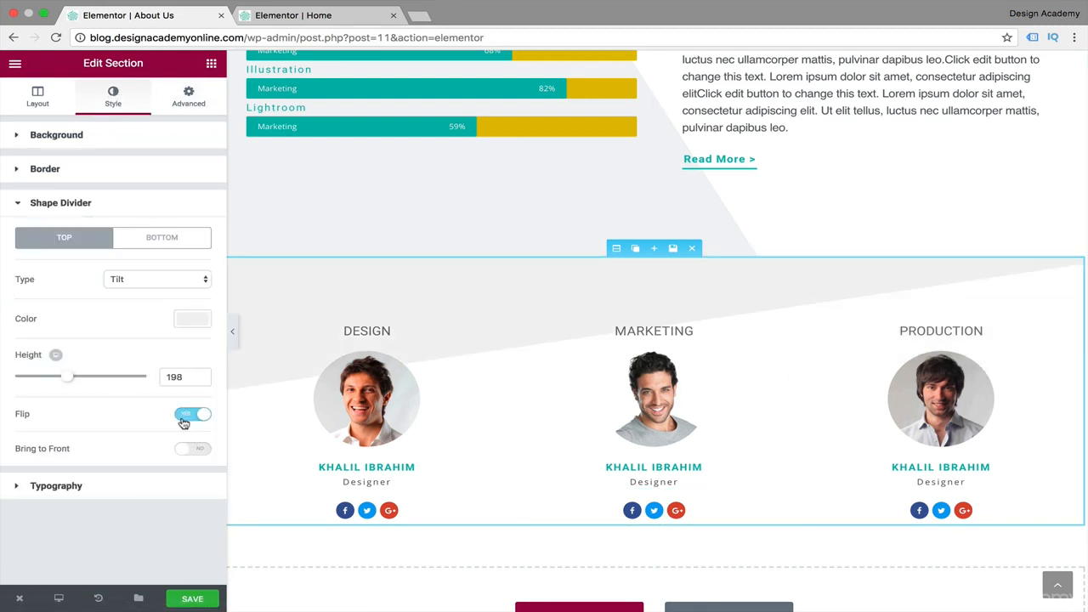